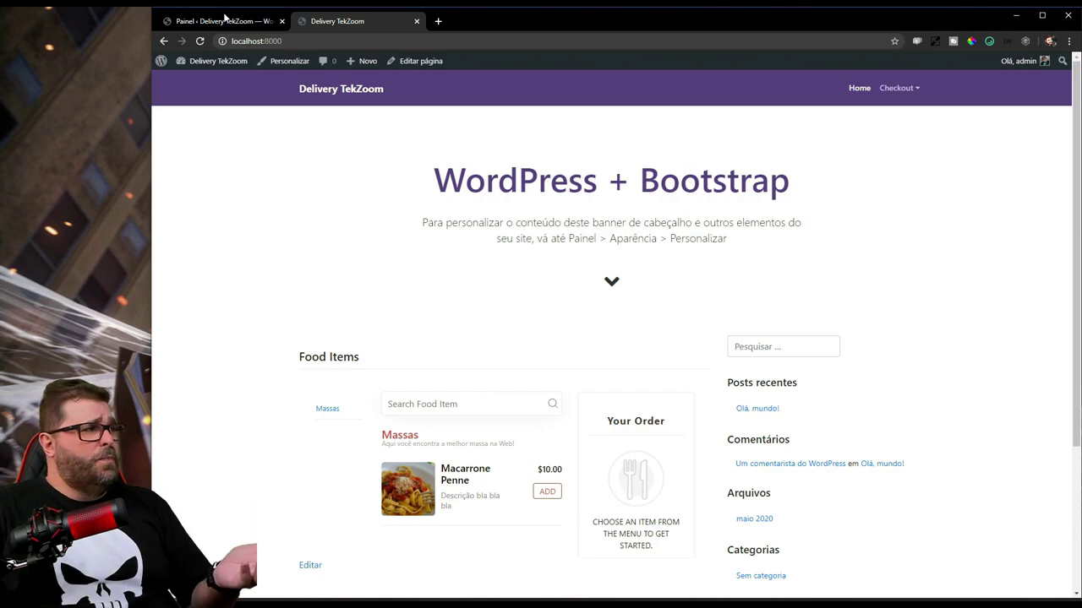
# Step: View the installed themes in the WordPress dashboard and open the RestroPress general settings
pyautogui.moveTo(198, 280)
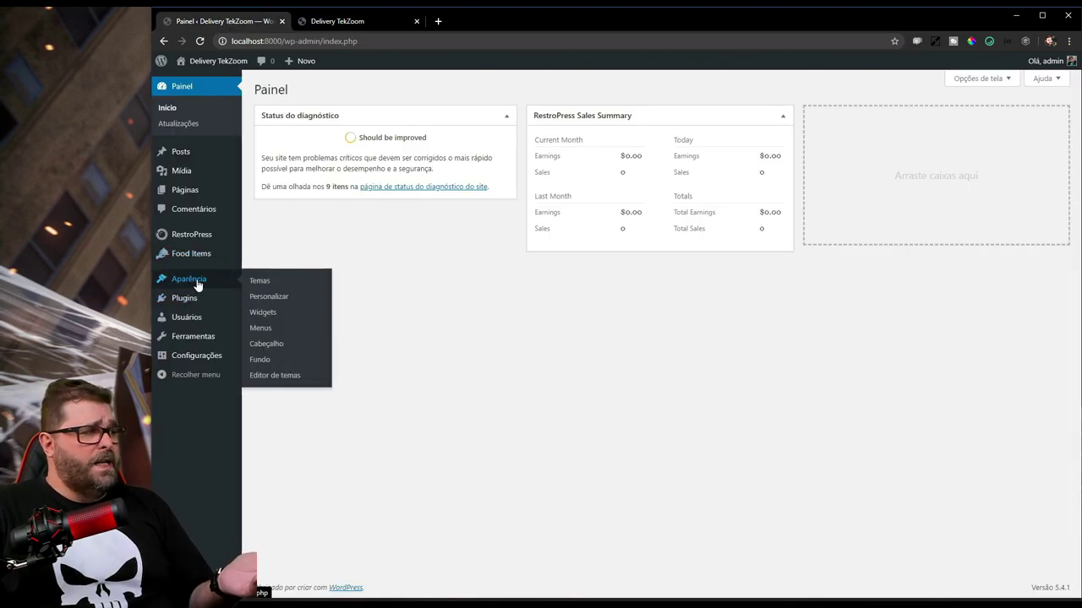
pyautogui.click(256, 283)
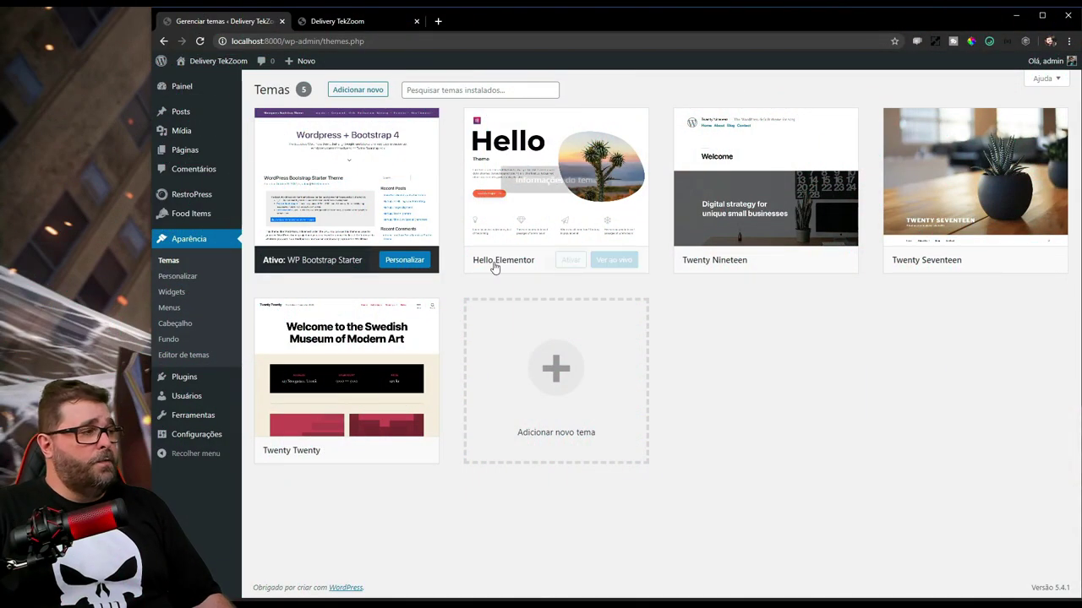
pyautogui.moveTo(186, 203)
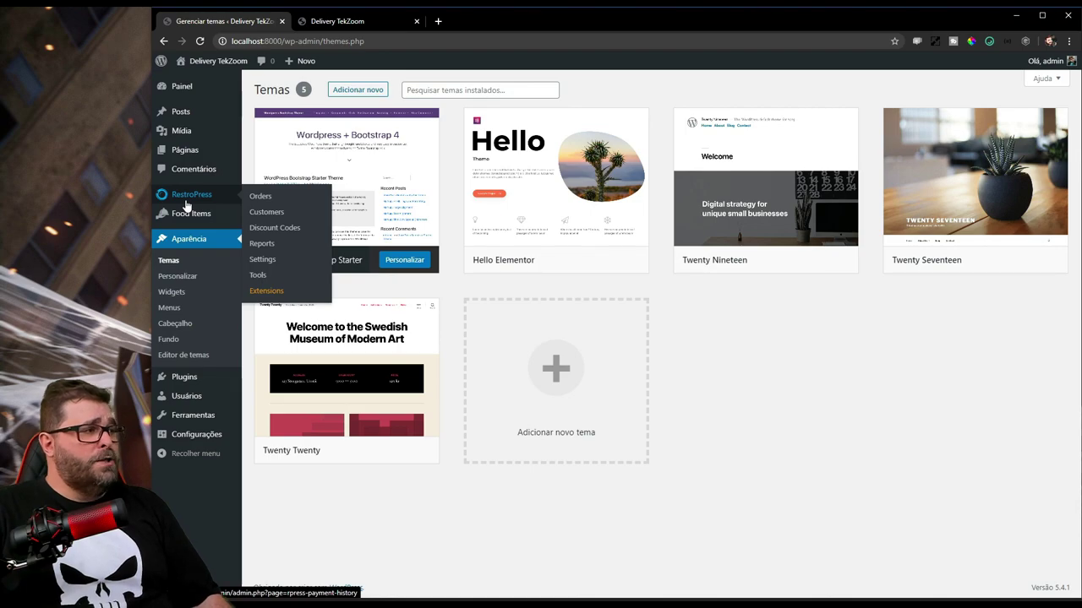
pyautogui.click(264, 260)
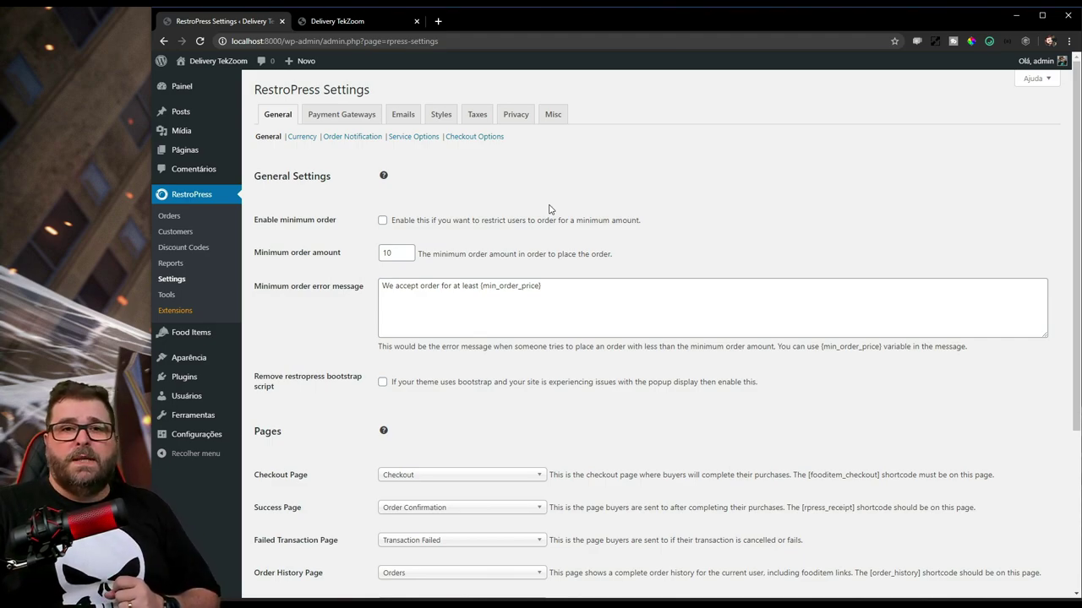
# Step: Enable the minimum order restriction and set the minimum order amount to 20
pyautogui.click(382, 221)
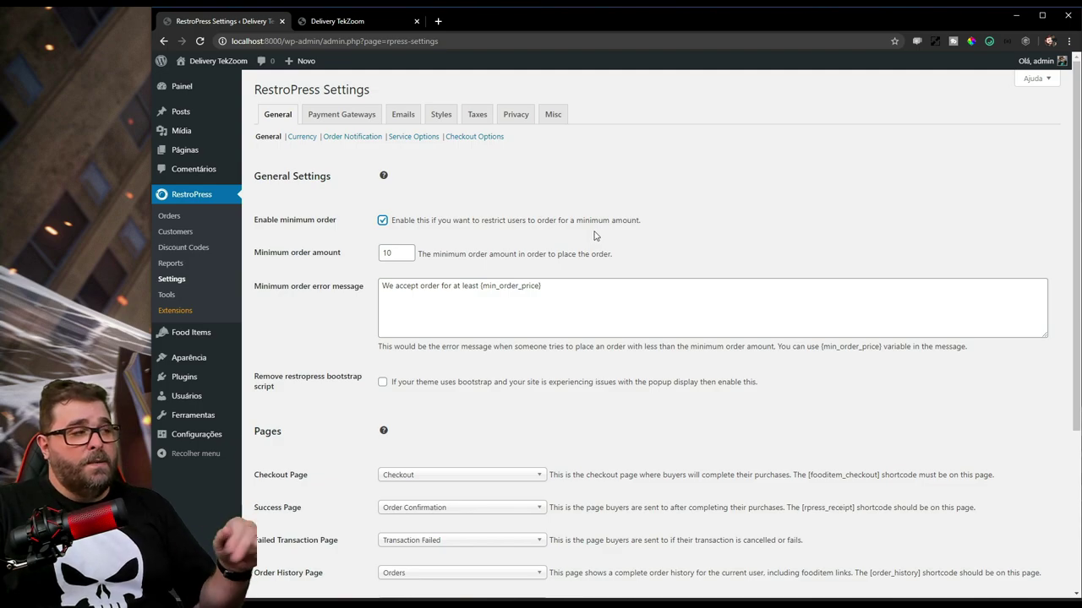
pyautogui.click(397, 253)
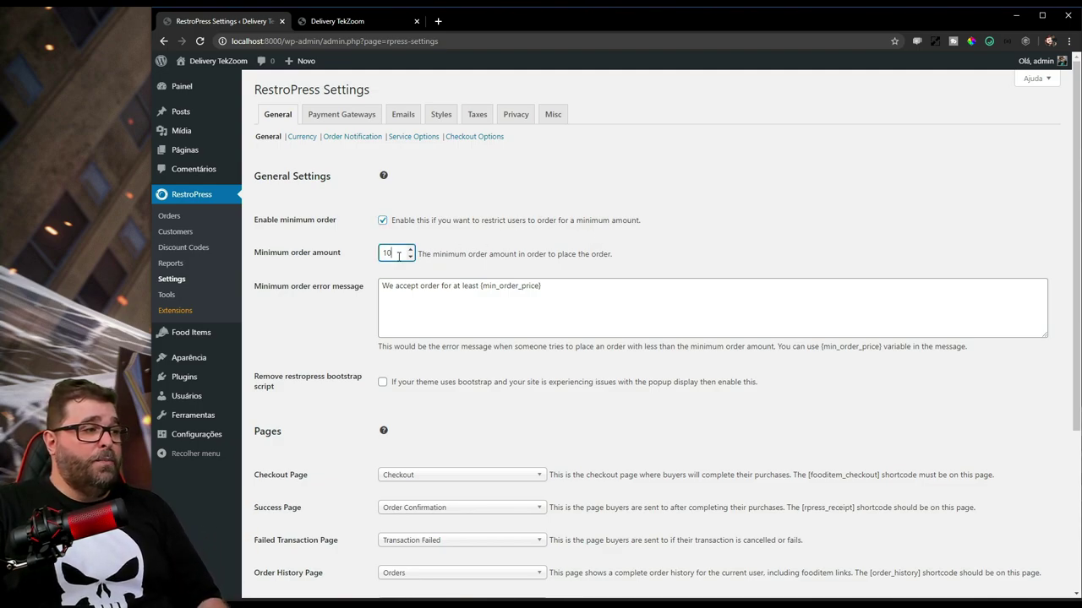
pyautogui.doubleClick(395, 254)
pyautogui.click(395, 255)
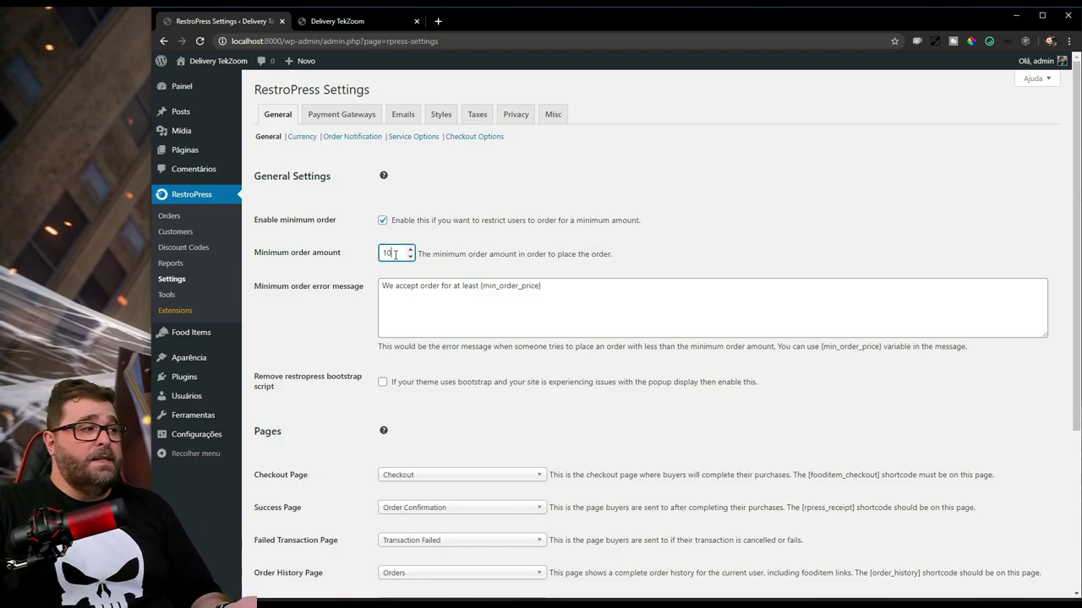
pyautogui.doubleClick(395, 254)
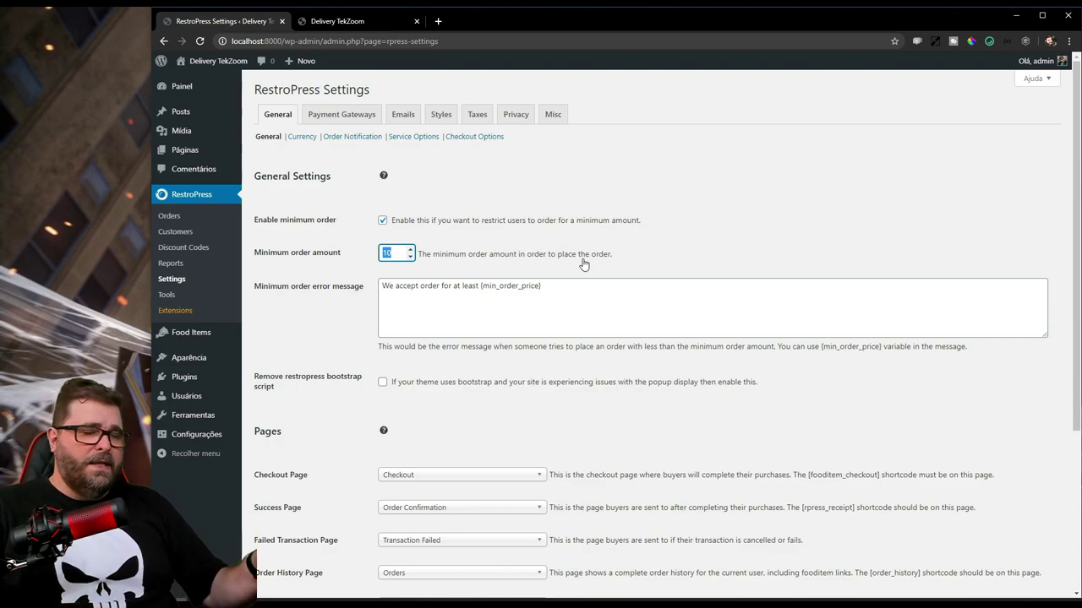
pyautogui.write('20')
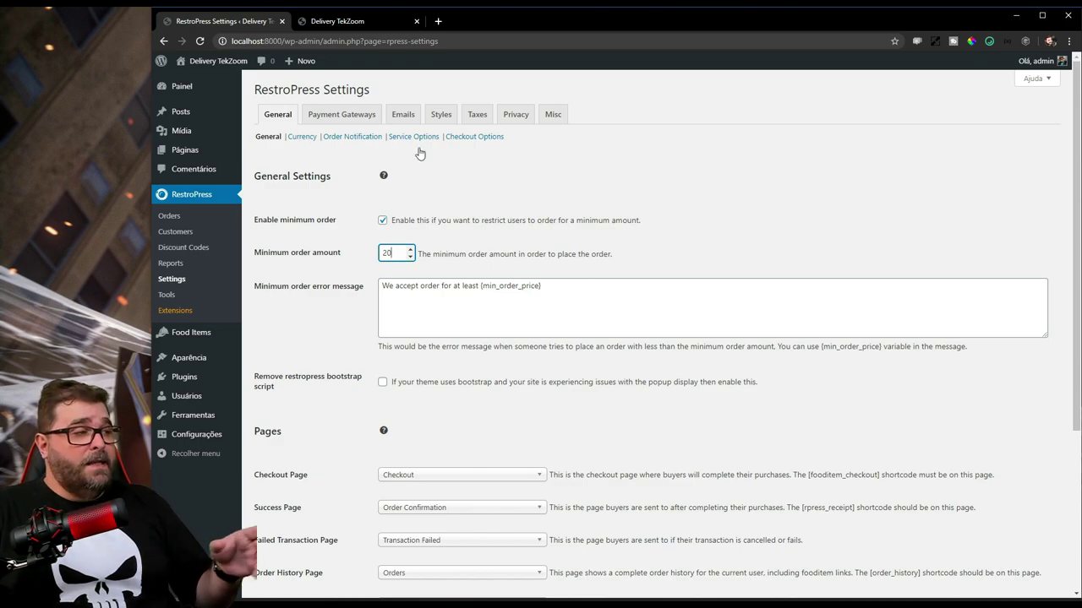
# Step: Reword the minimum order error message as "Pedido minimo de {min_order_price}", keeping the price variable
pyautogui.click(449, 298)
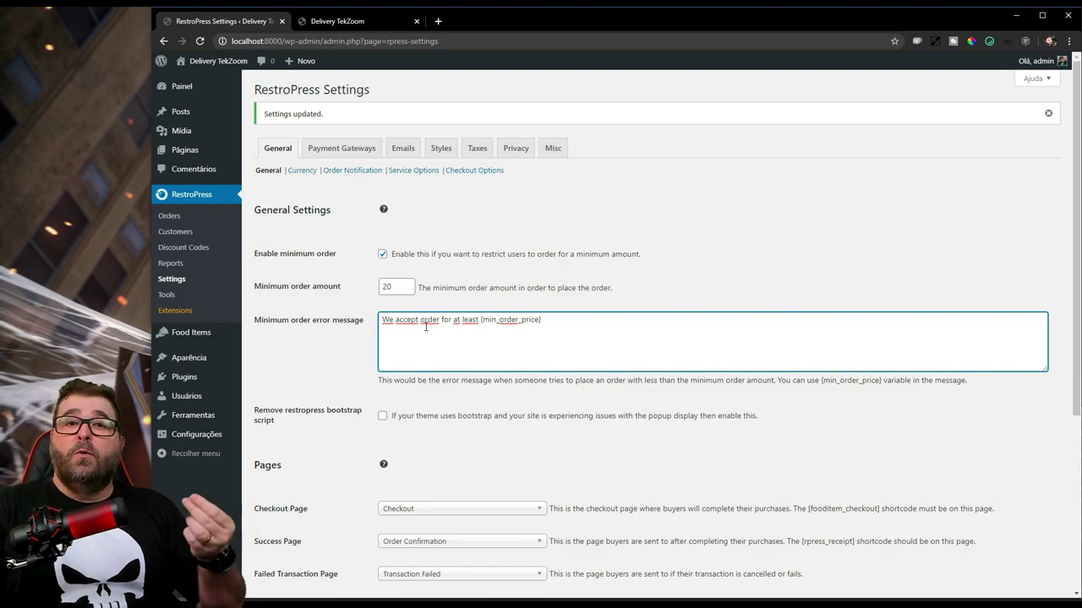
pyautogui.moveTo(380, 321); pyautogui.dragTo(479, 321)
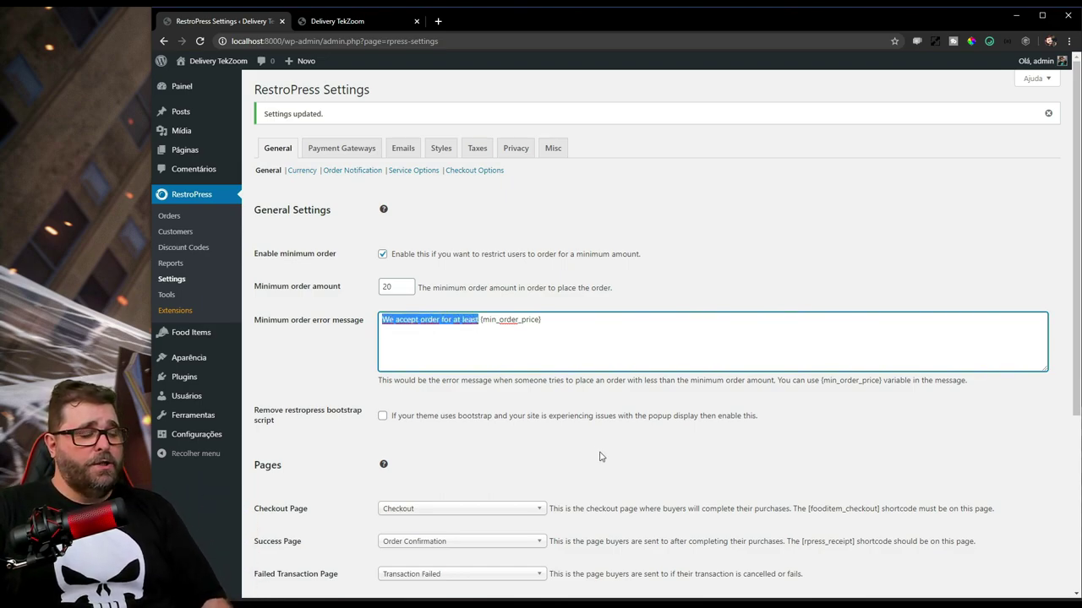
pyautogui.write('Pedido minimo de')
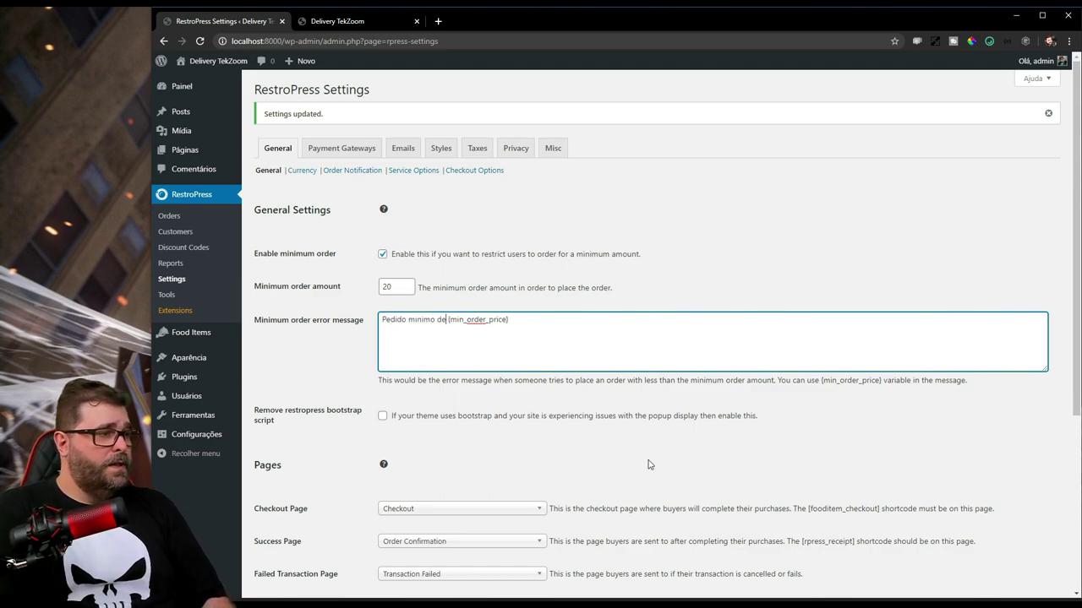
pyautogui.moveTo(510, 321); pyautogui.dragTo(450, 326)
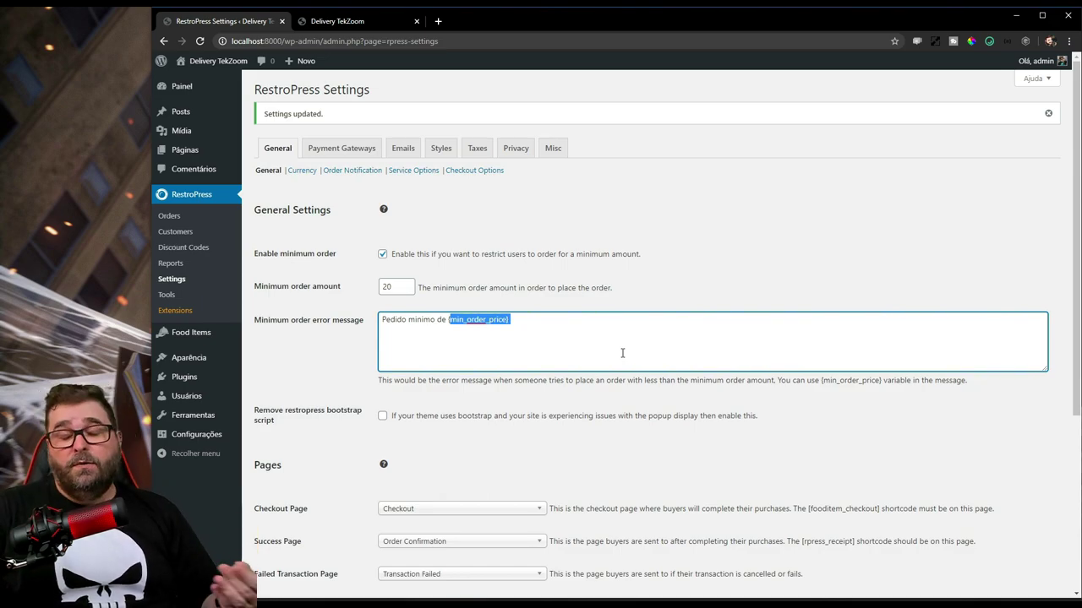
# Step: Look over the page assignment and store location settings, and check the Delivery TekZoom storefront
pyautogui.scroll(-2, 555, 363)
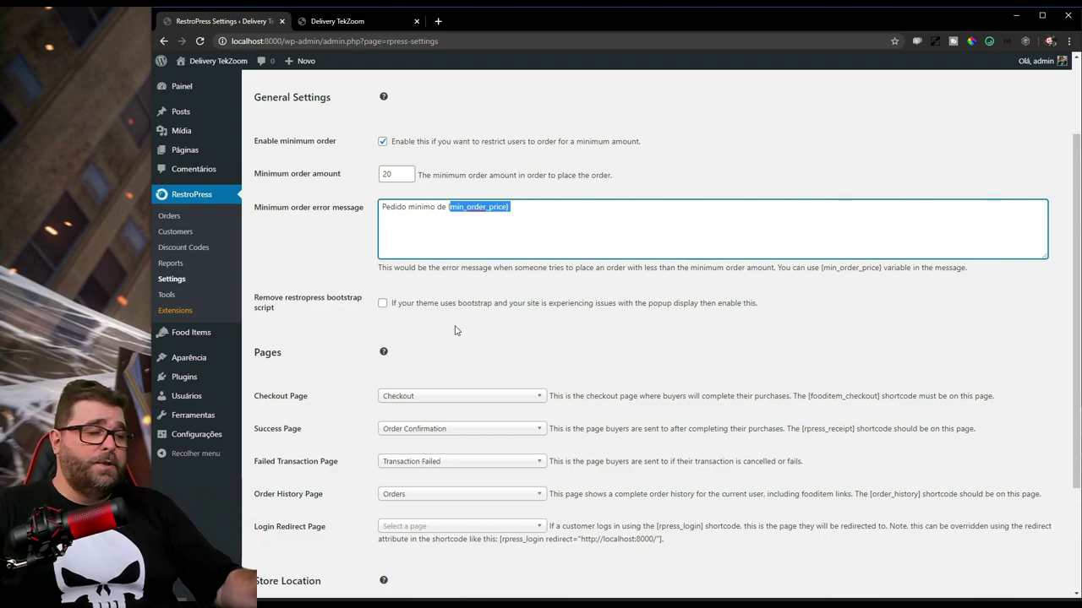
pyautogui.scroll(-3, 454, 330)
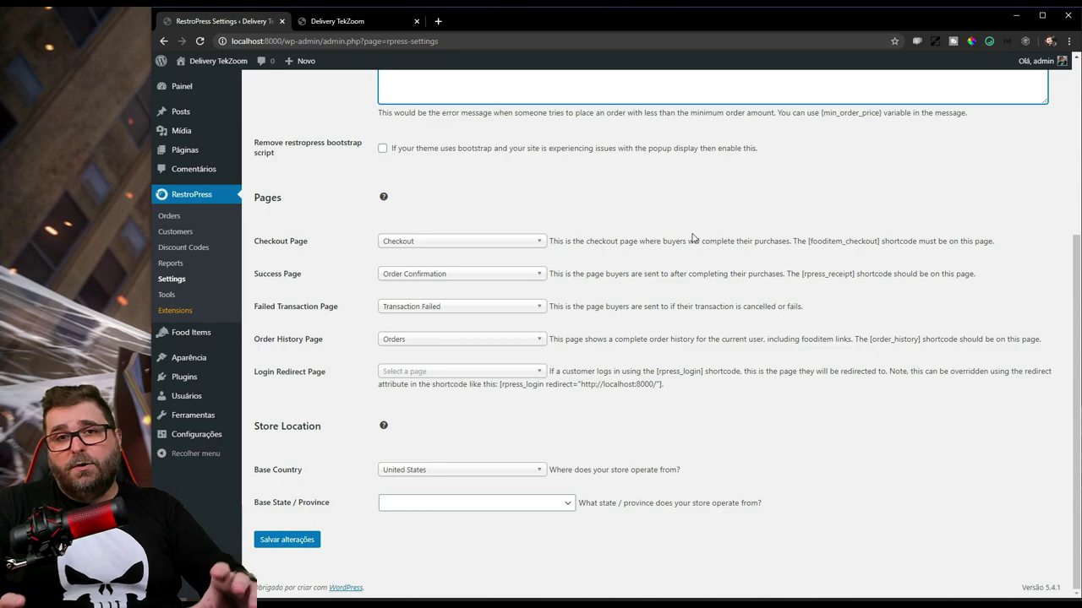
pyautogui.click(345, 18)
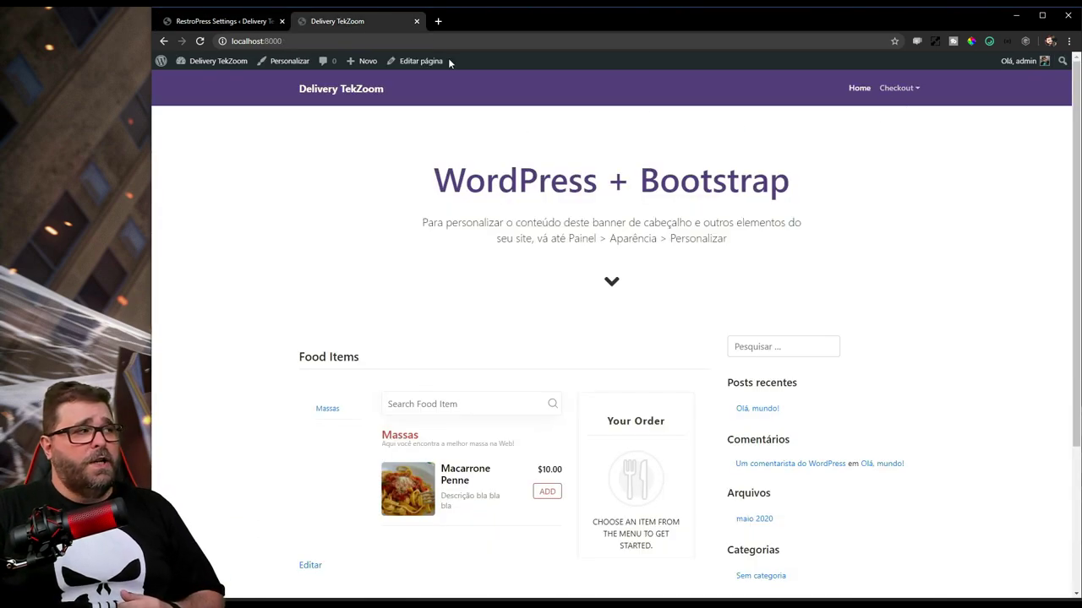
pyautogui.click(211, 21)
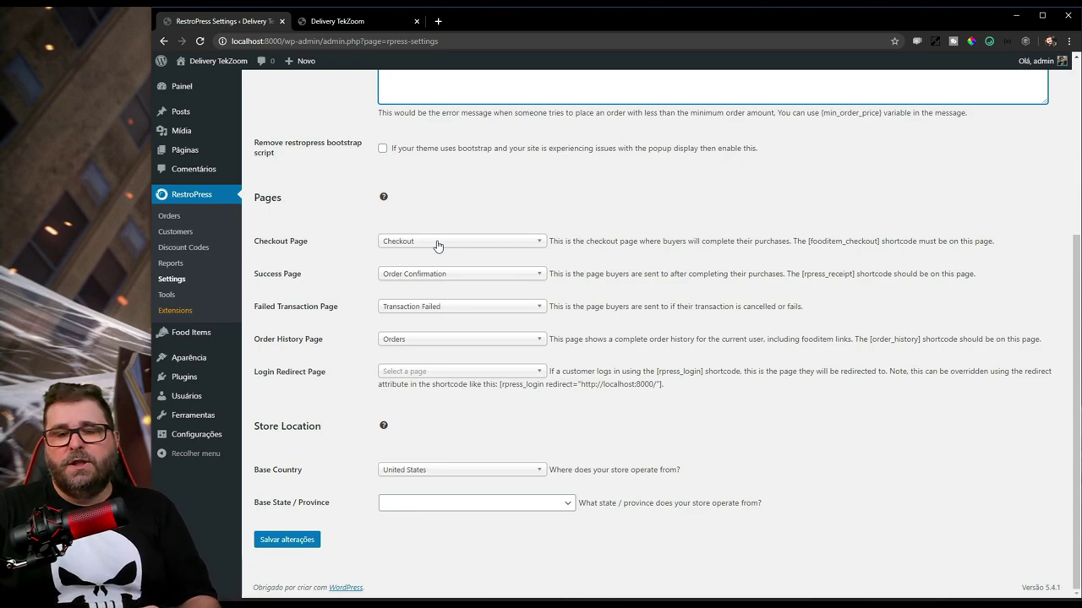
# Step: Examine the available choices for the Checkout, Success, Failed Transaction and Order History pages without changing them
pyautogui.click(439, 243)
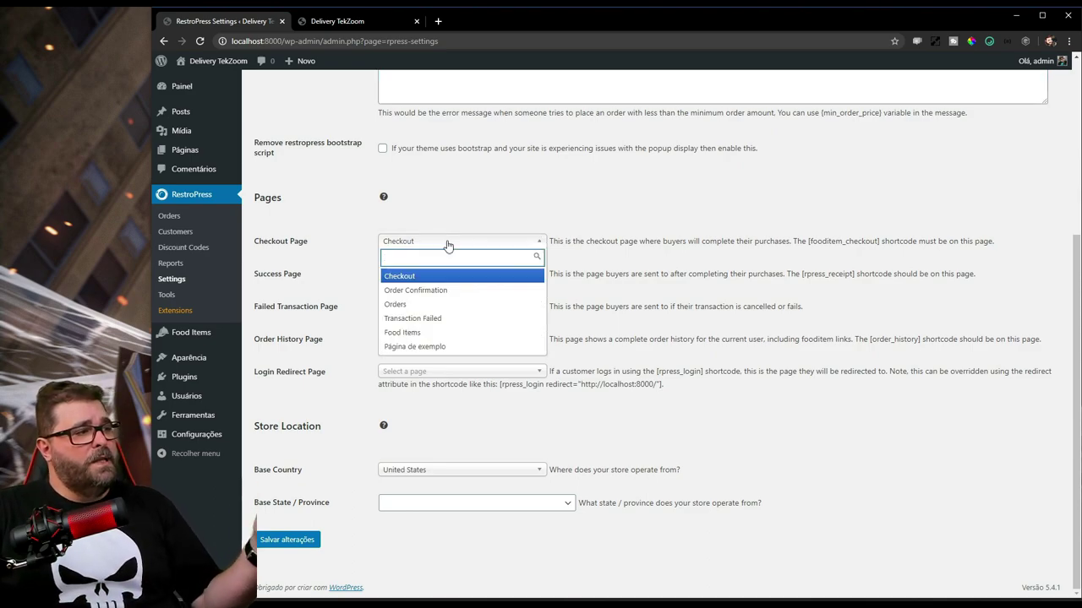
pyautogui.click(447, 244)
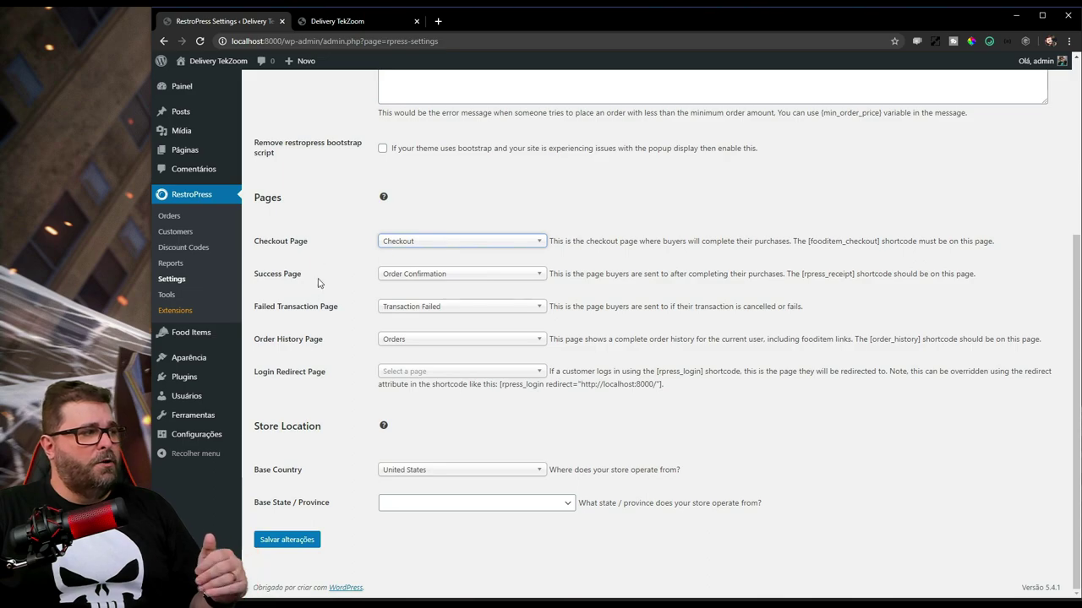
pyautogui.click(411, 279)
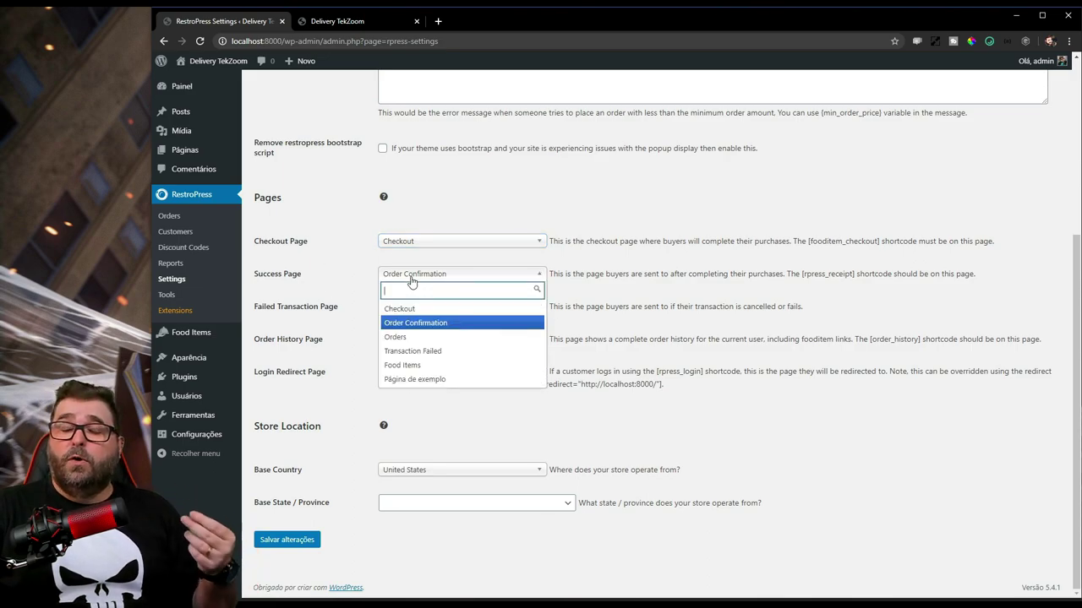
pyautogui.click(342, 279)
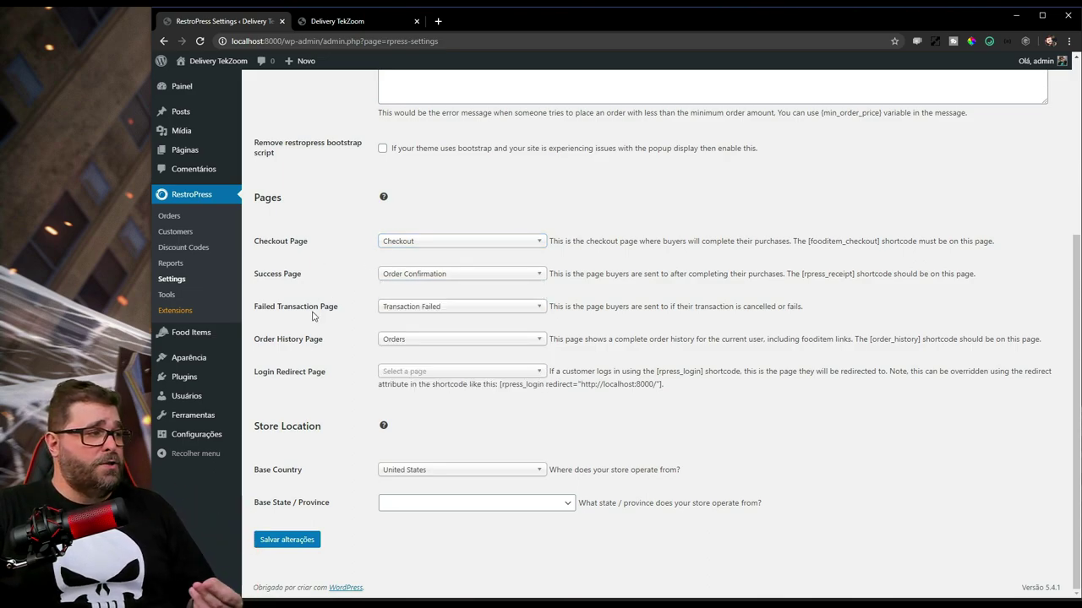
pyautogui.click(407, 307)
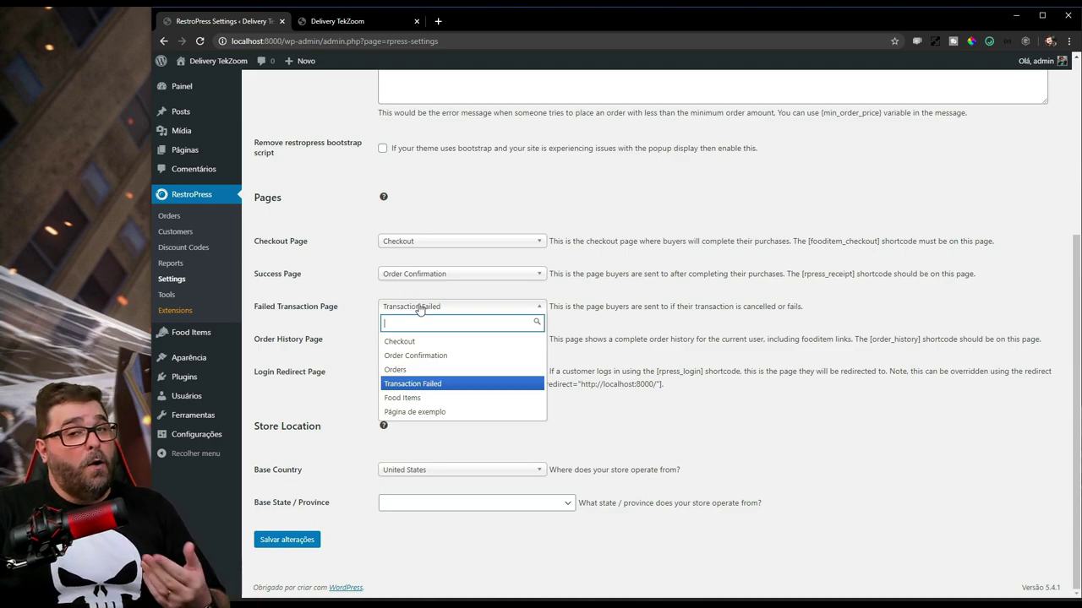
pyautogui.click(658, 329)
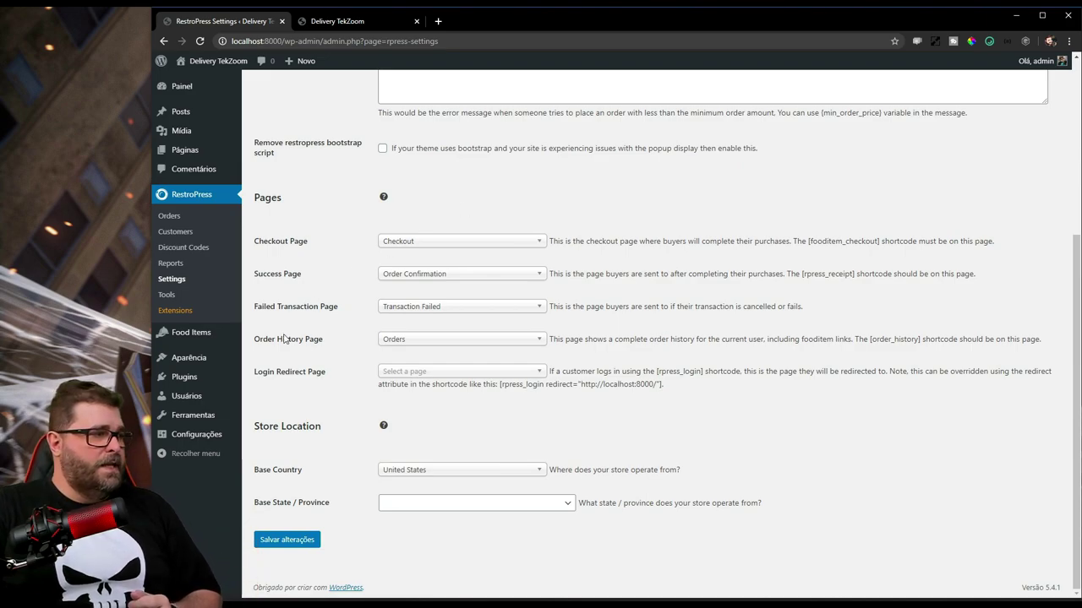
pyautogui.click(412, 342)
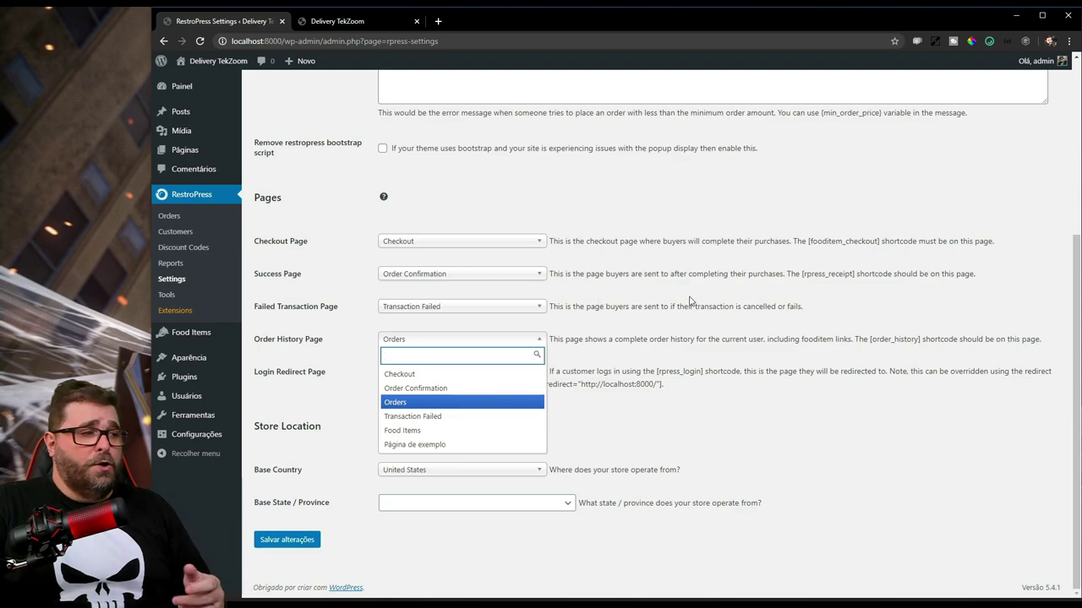
pyautogui.click(672, 403)
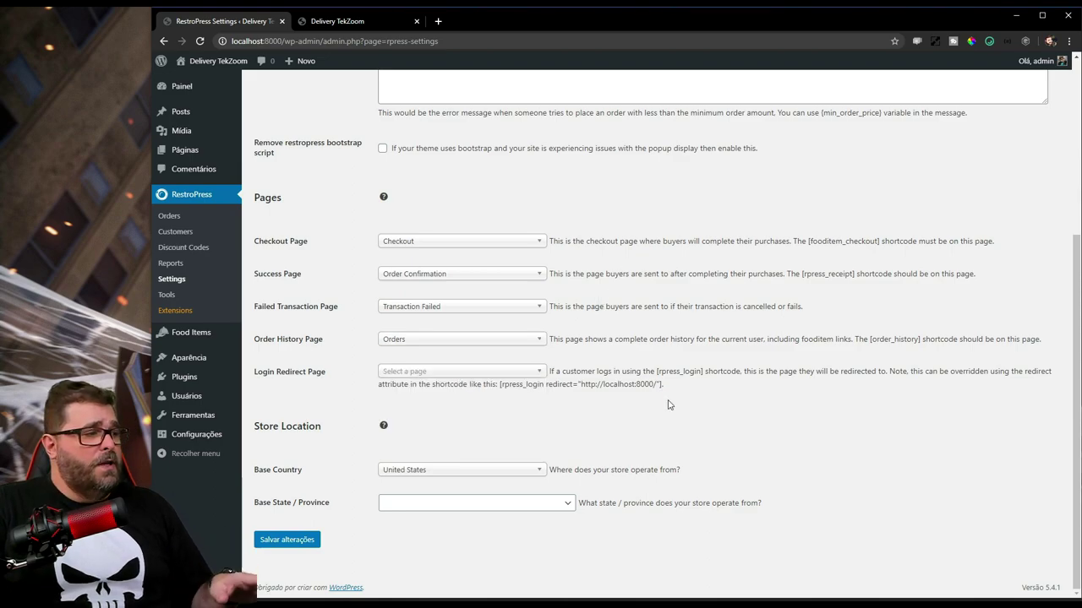
# Step: Open the site's list of pages separately, compare it with the Checkout Page choices, and close the list
pyautogui.middleClick(194, 158)
pyautogui.click(328, 24)
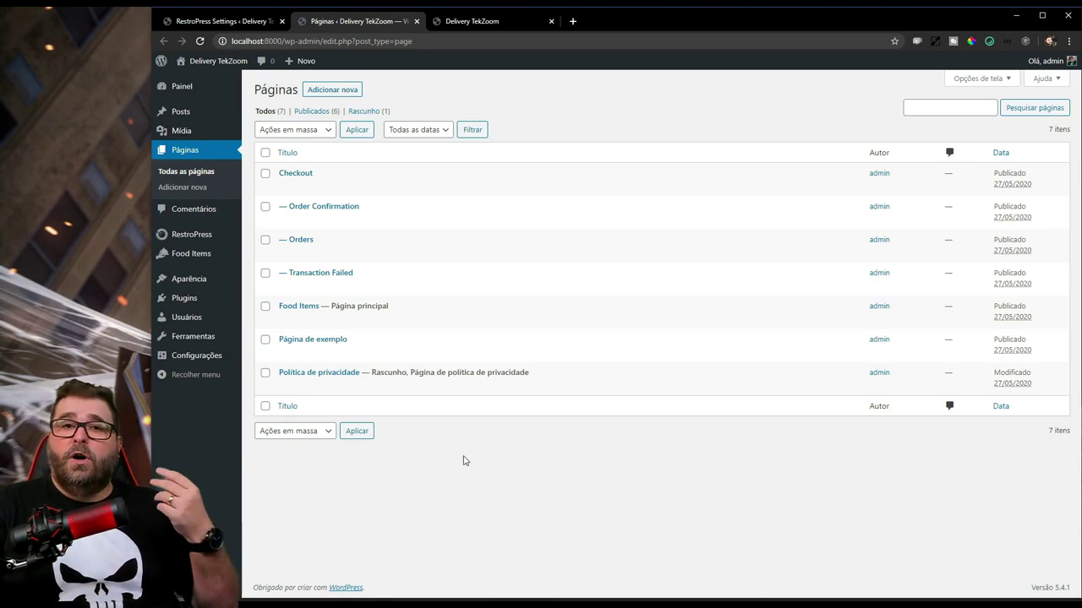
pyautogui.click(232, 22)
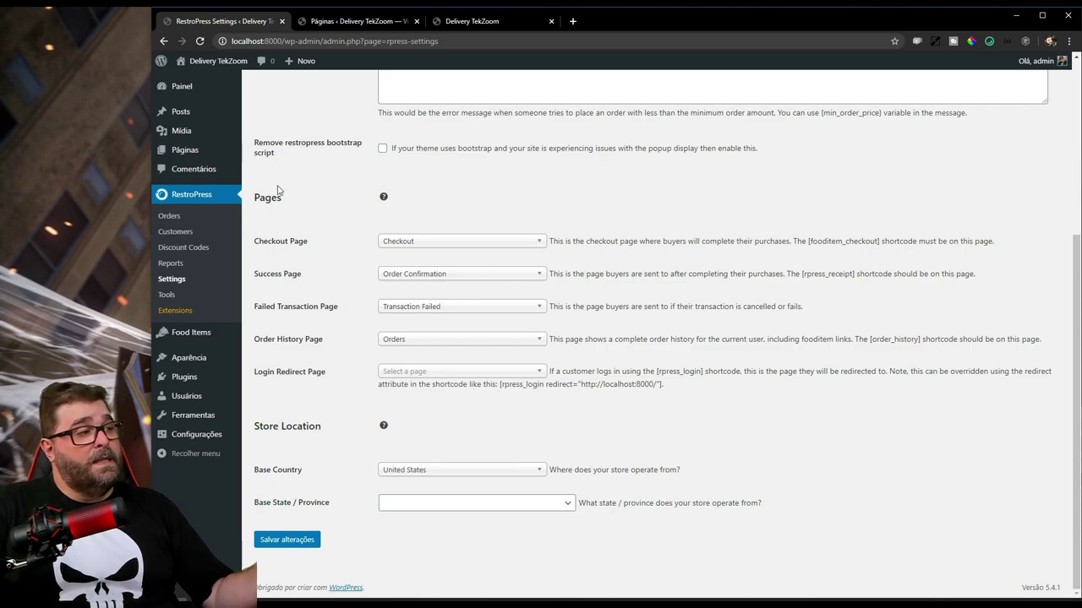
pyautogui.click(447, 244)
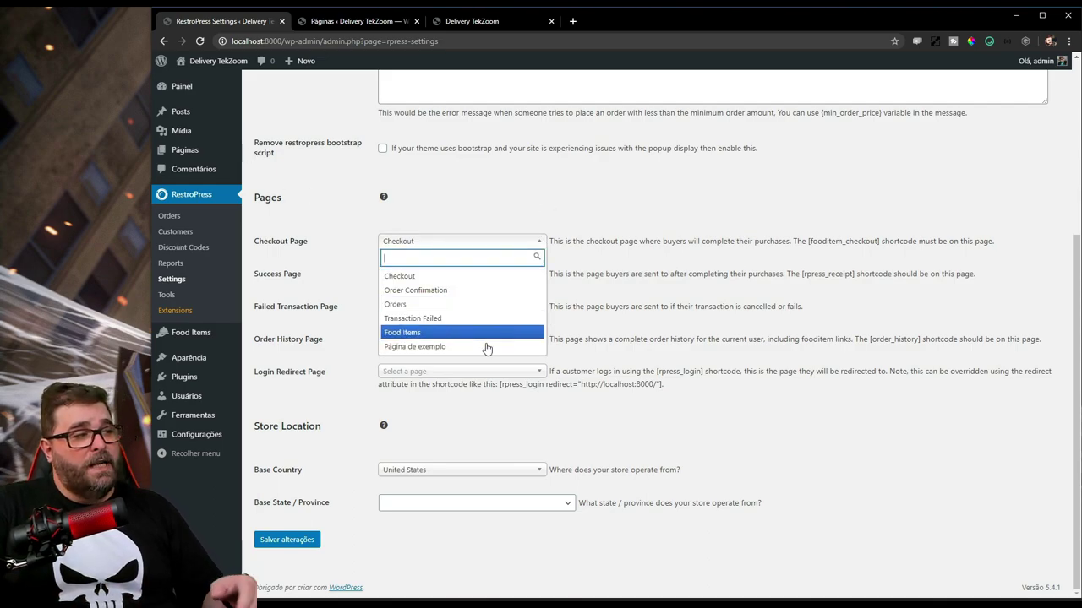
pyautogui.click(709, 416)
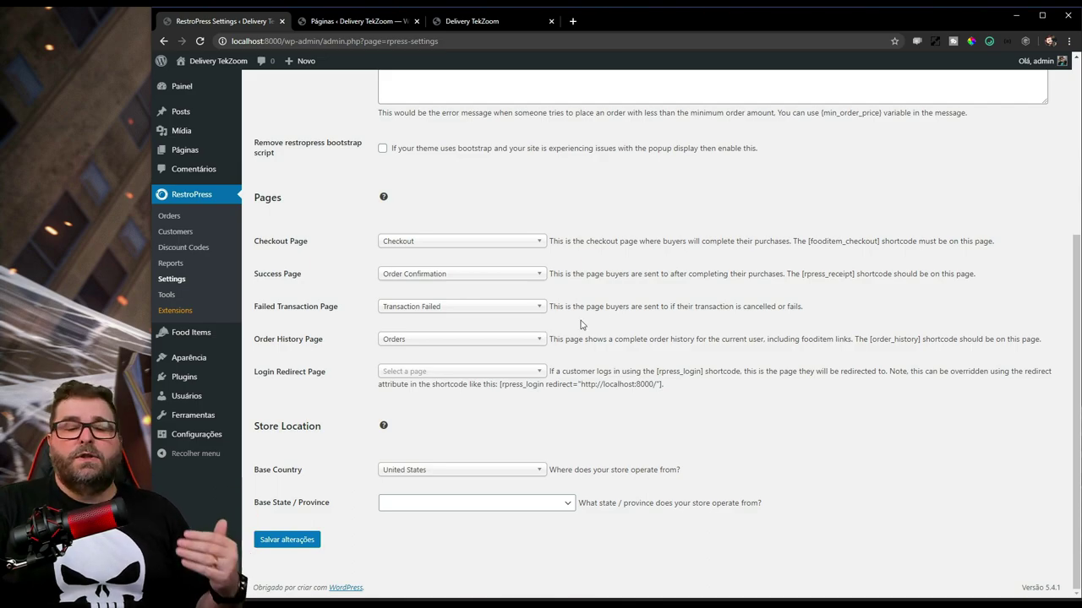
pyautogui.click(334, 19)
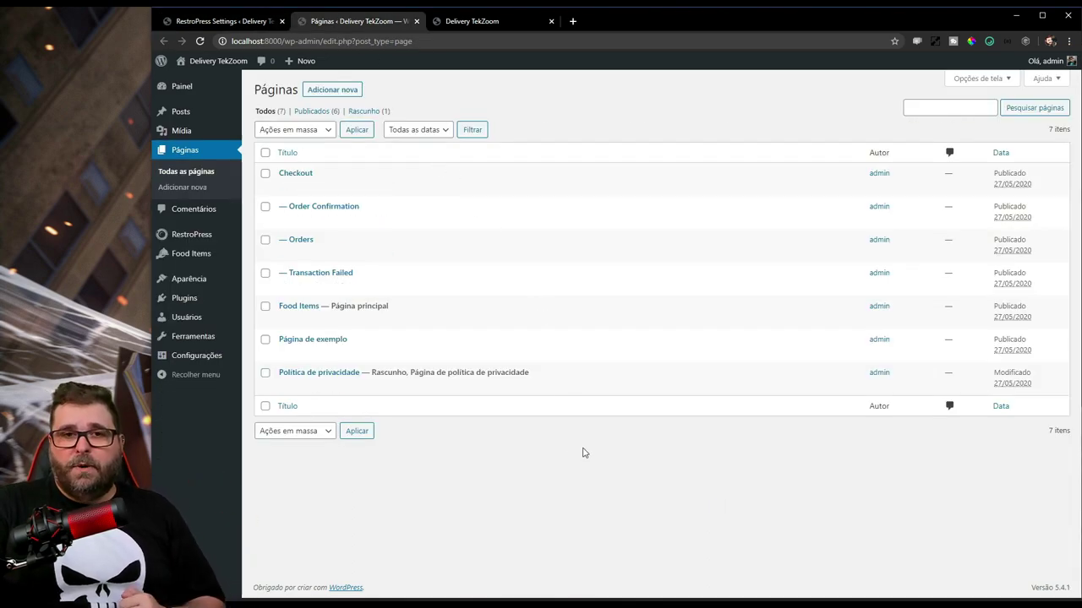
pyautogui.hotkey('ctrl', 'w')
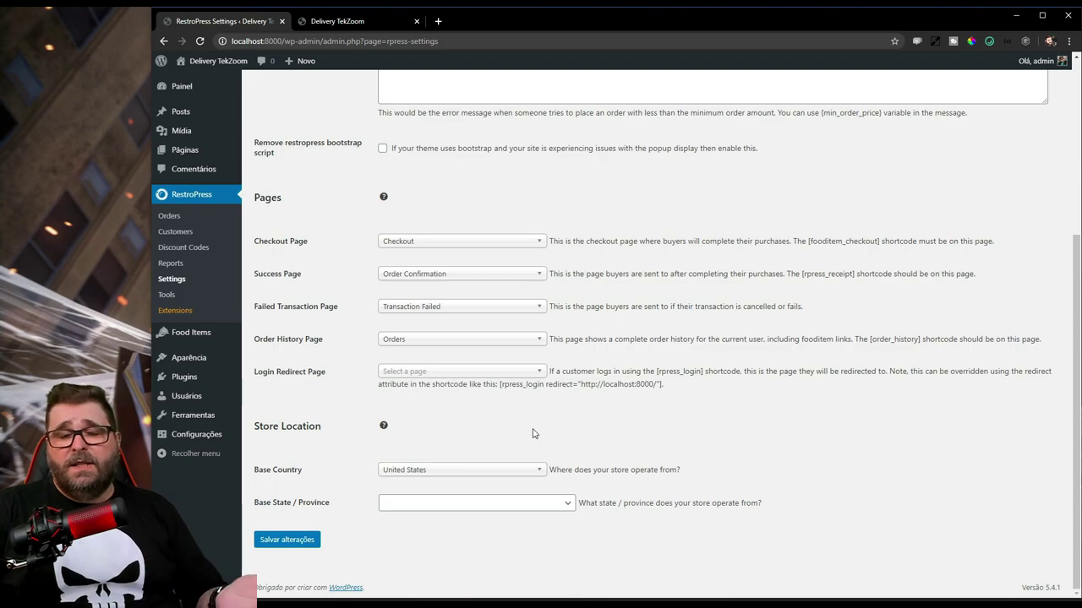
# Step: Set the store's base country to Brazil and its base state to São Paulo
pyautogui.click(447, 474)
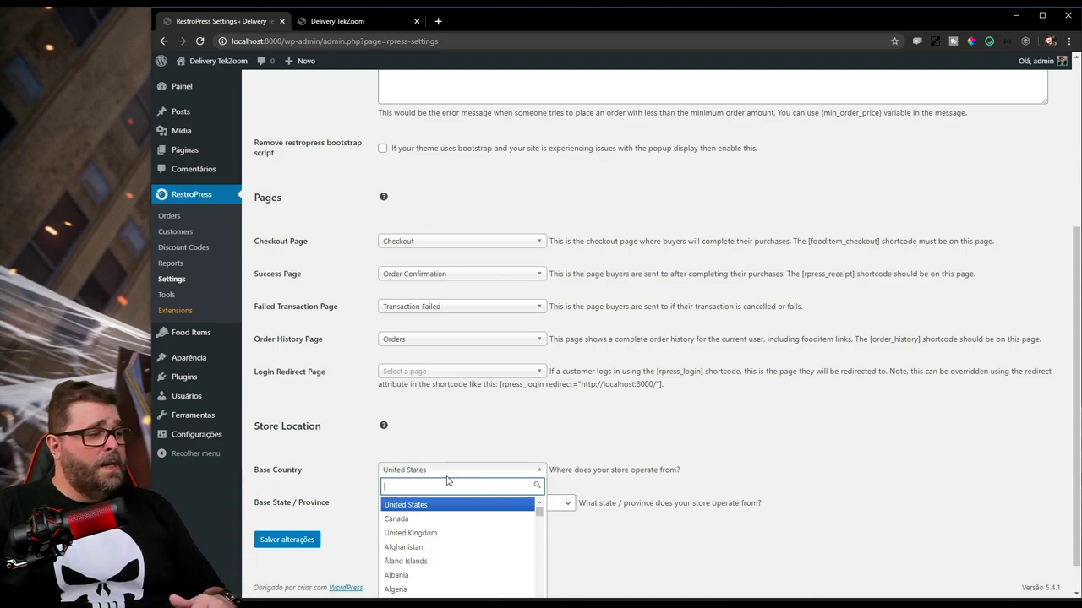
pyautogui.write('br')
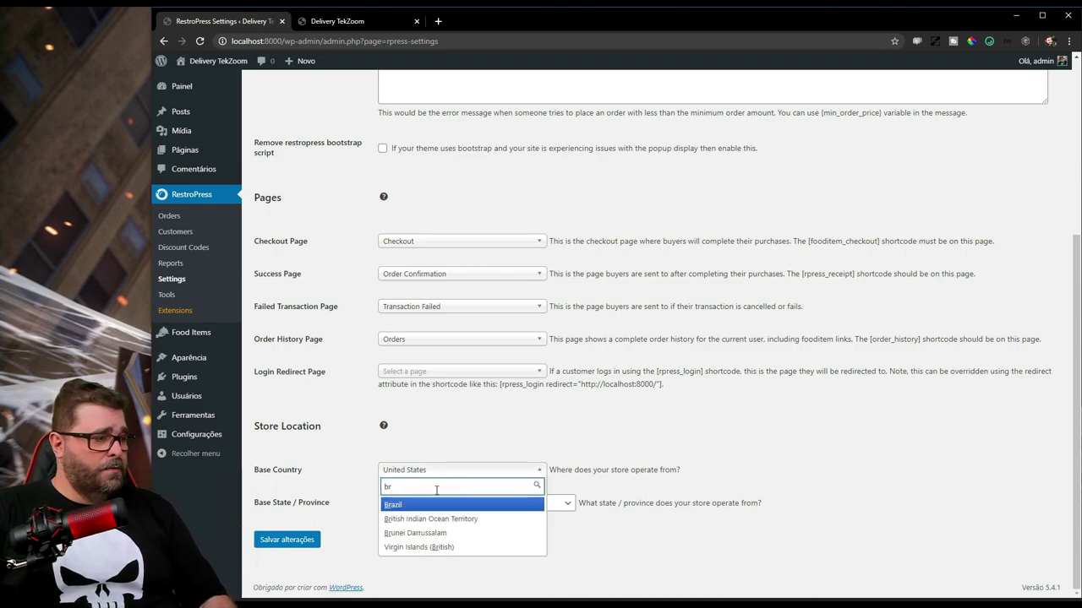
pyautogui.click(425, 506)
pyautogui.click(425, 506)
pyautogui.scroll(-2, 416, 401)
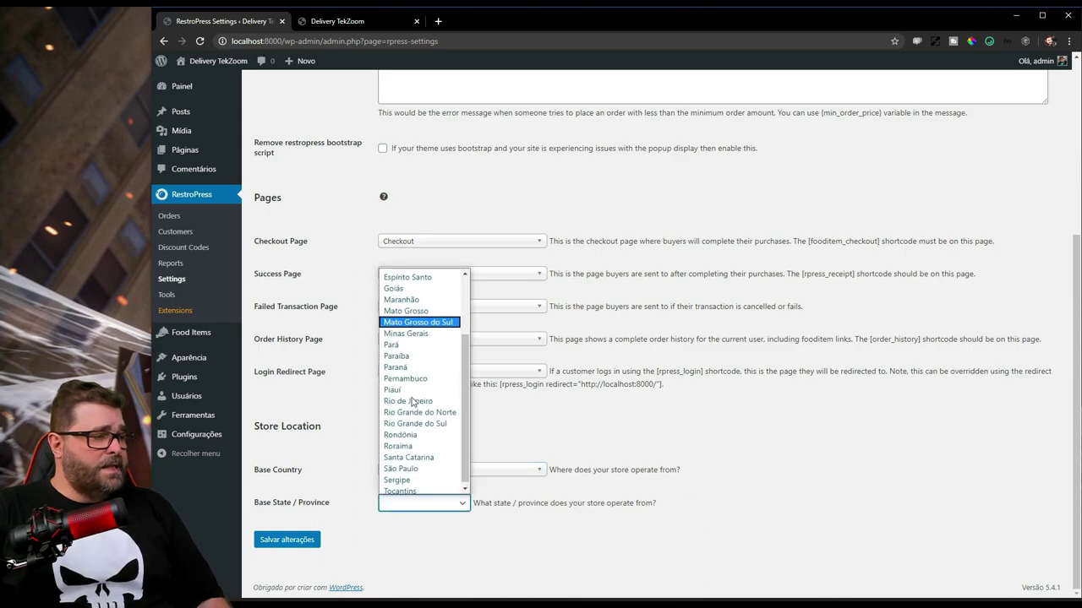
pyautogui.click(415, 467)
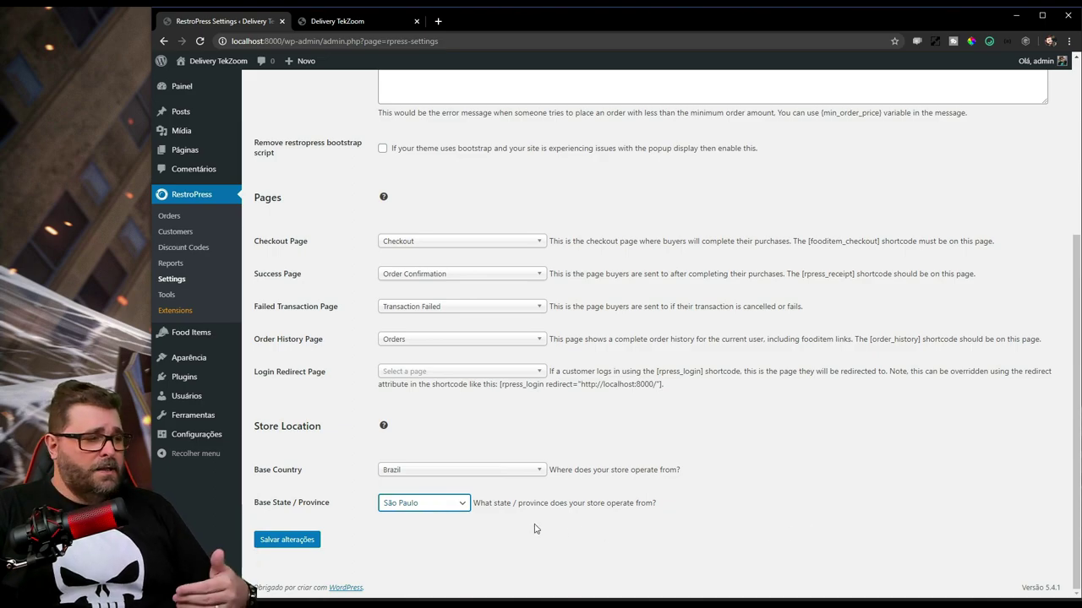
# Step: Reselect São Paulo as the store's base state and save the general settings
pyautogui.click(456, 503)
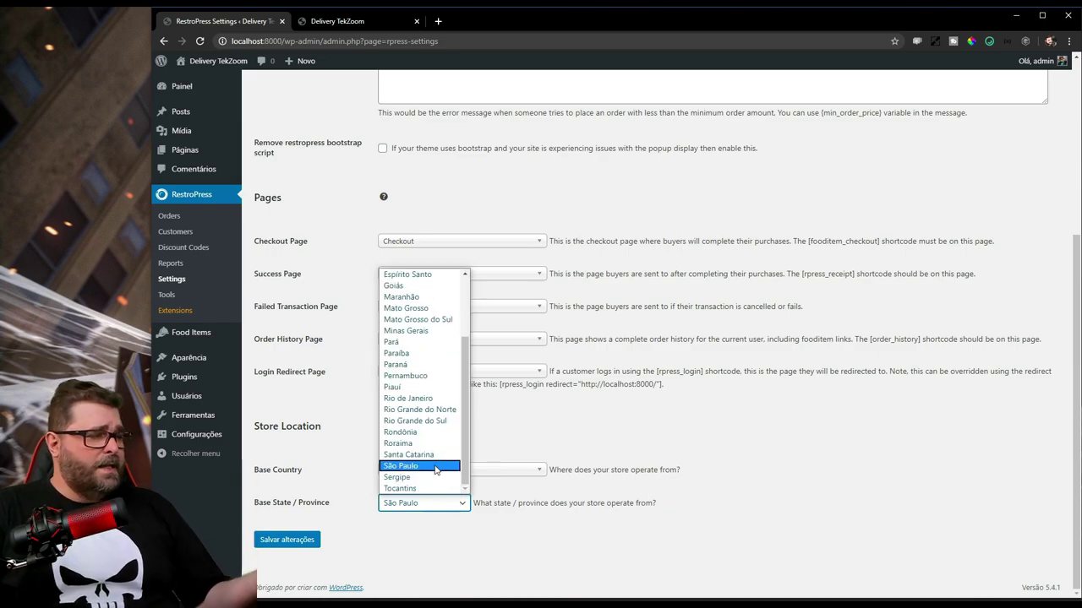
pyautogui.click(412, 471)
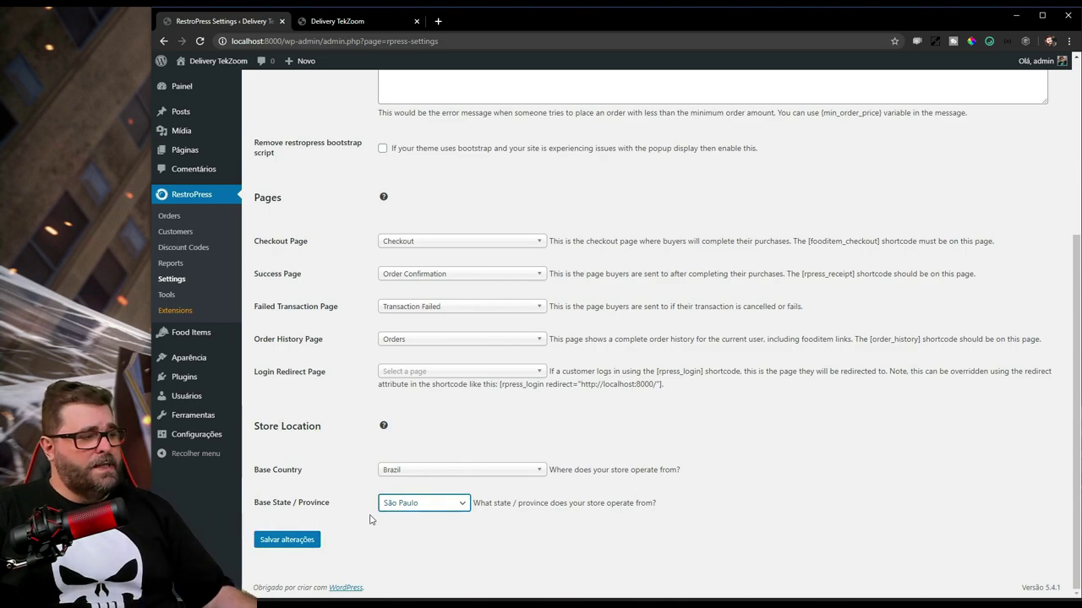
pyautogui.click(303, 542)
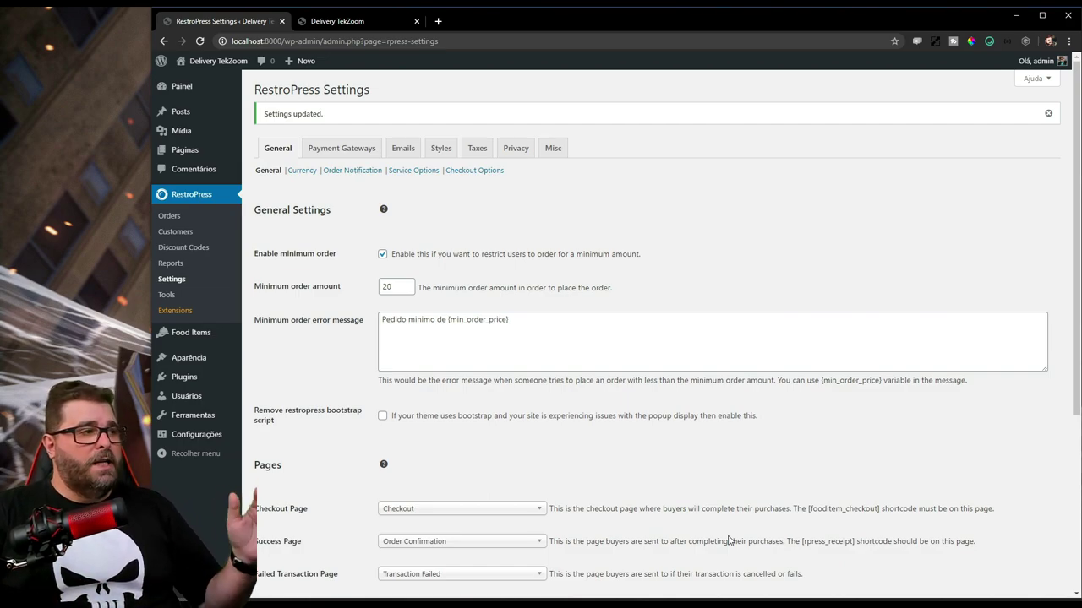
# Step: Test the minimum order rule on the storefront by adding one Macarrone Penne to the cart and attempting checkout
pyautogui.click(334, 21)
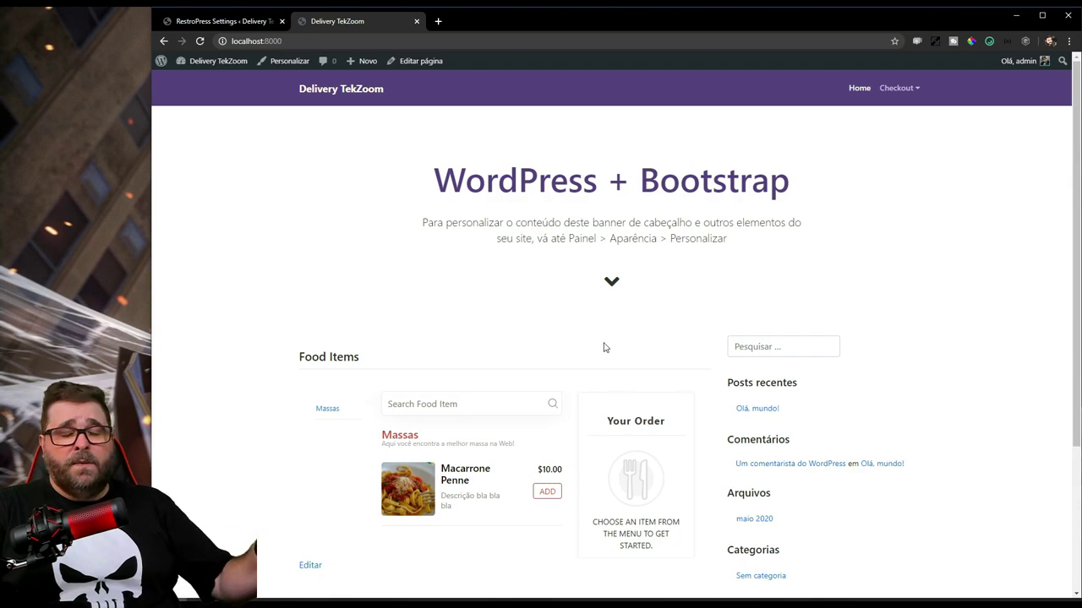
pyautogui.click(222, 21)
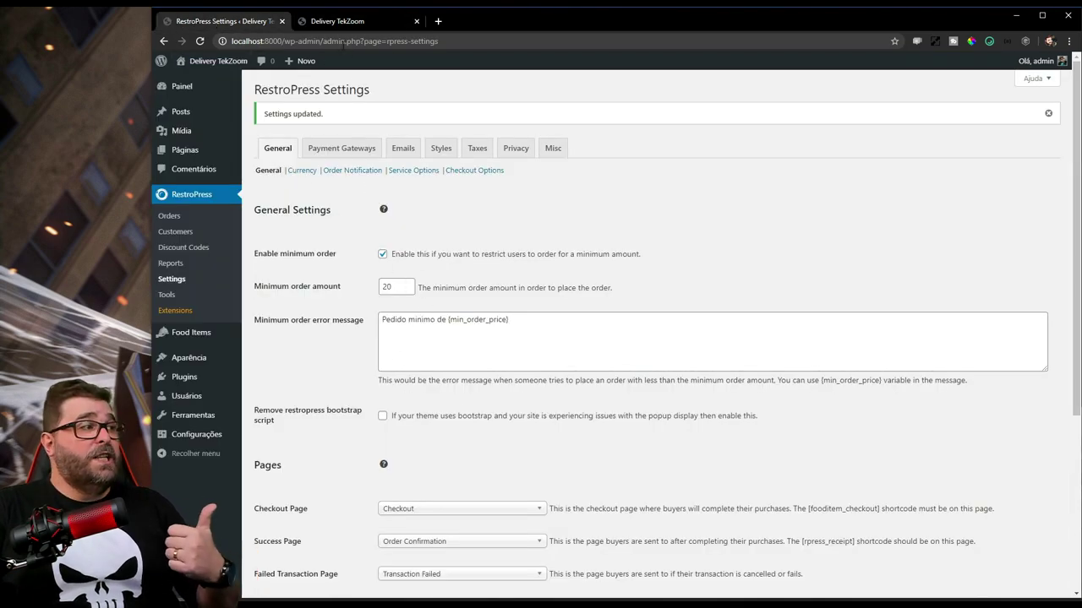
pyautogui.click(336, 27)
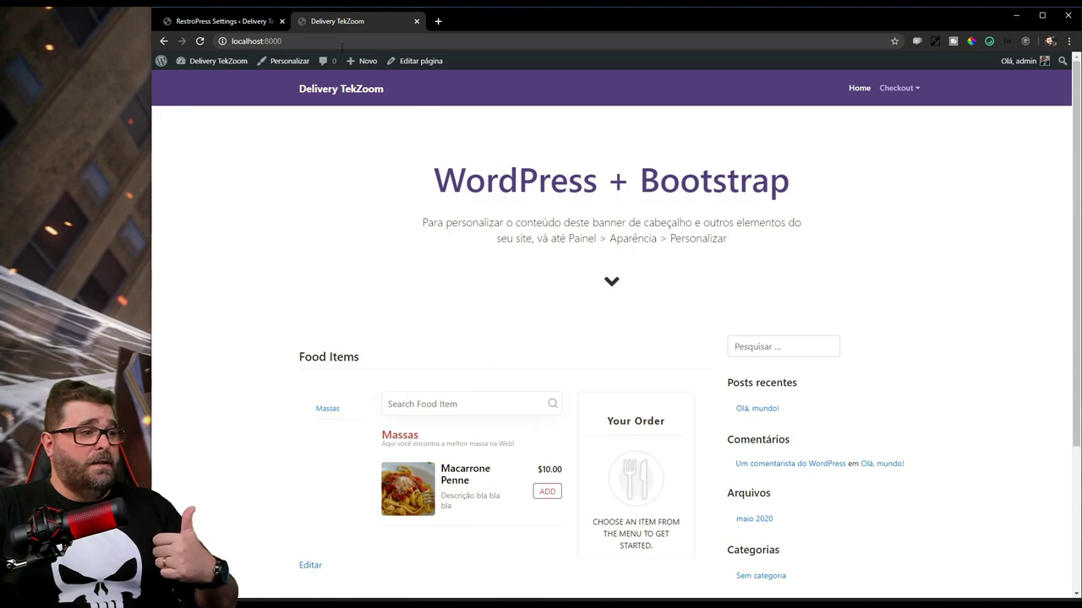
pyautogui.click(546, 491)
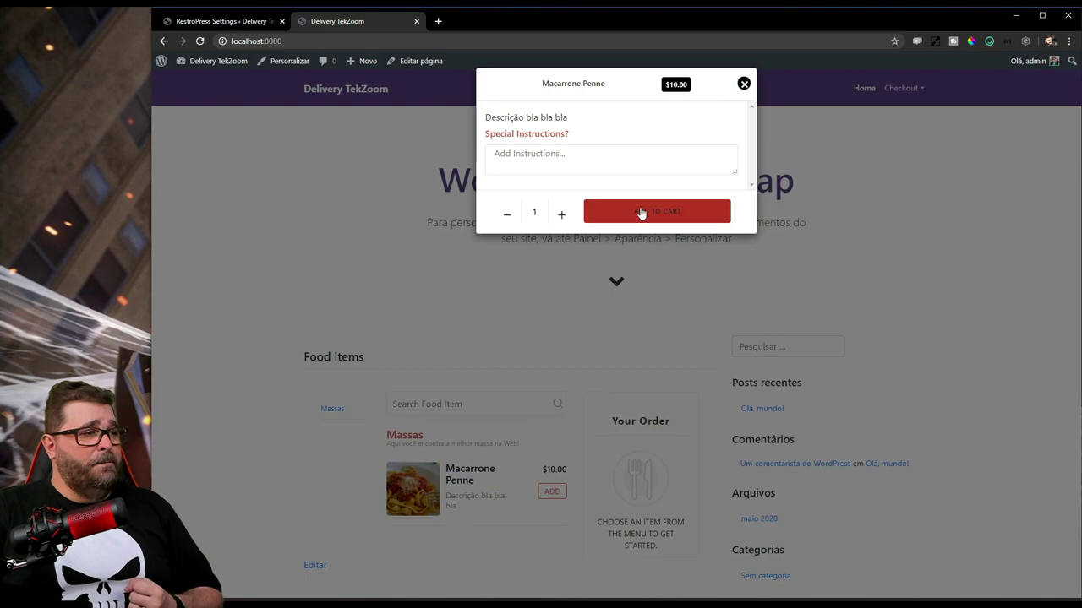
pyautogui.click(641, 213)
pyautogui.click(627, 556)
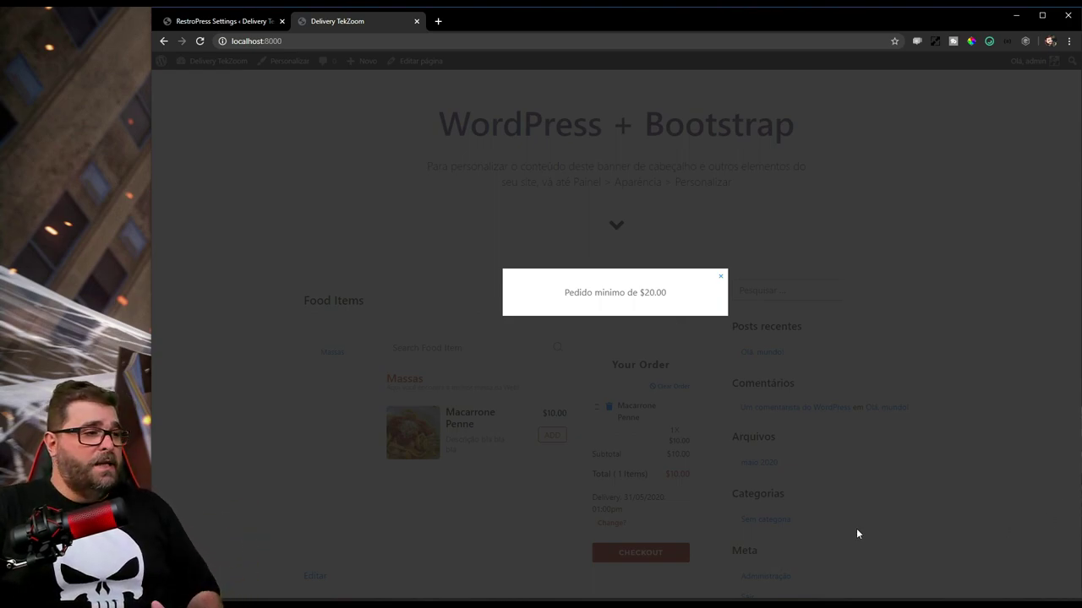
pyautogui.click(718, 281)
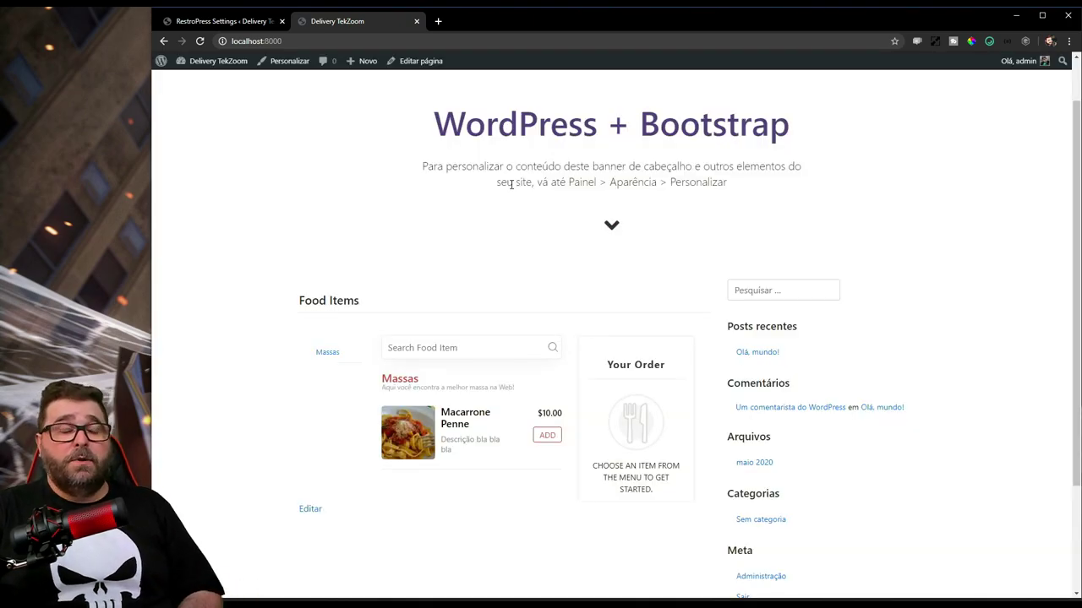
# Step: Set the RestroPress currency to Brazilian Real (R$), leave the currency position at Before, and save the currency settings
pyautogui.click(218, 22)
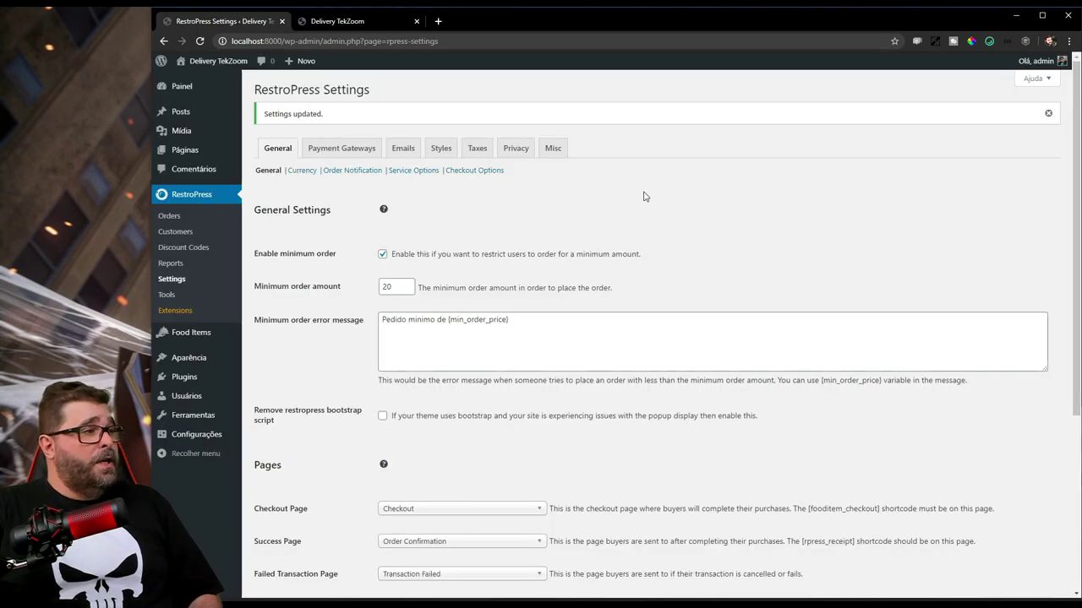
pyautogui.click(297, 172)
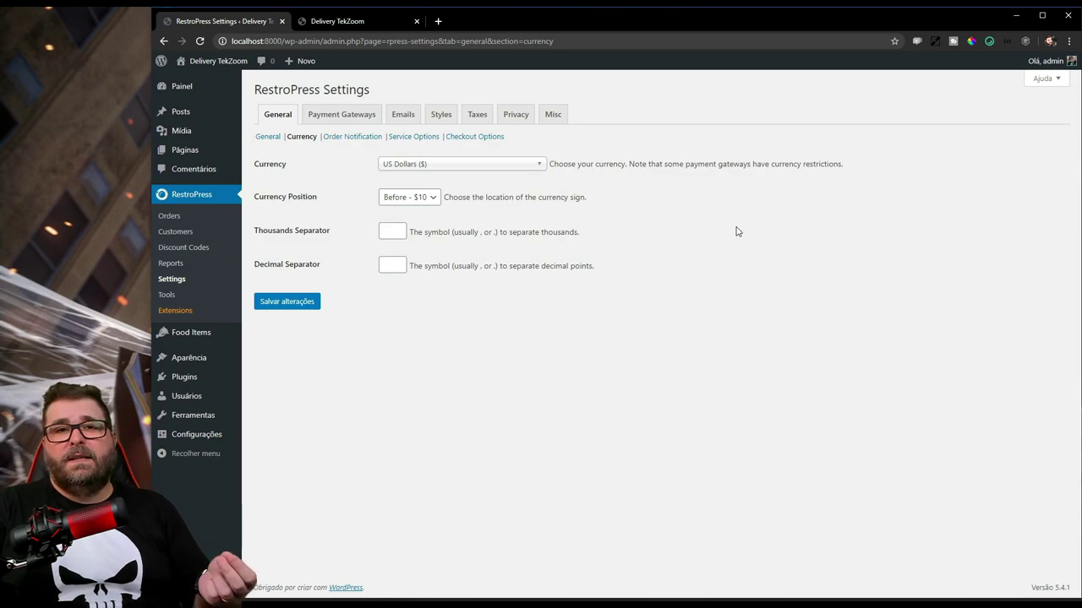
pyautogui.click(490, 166)
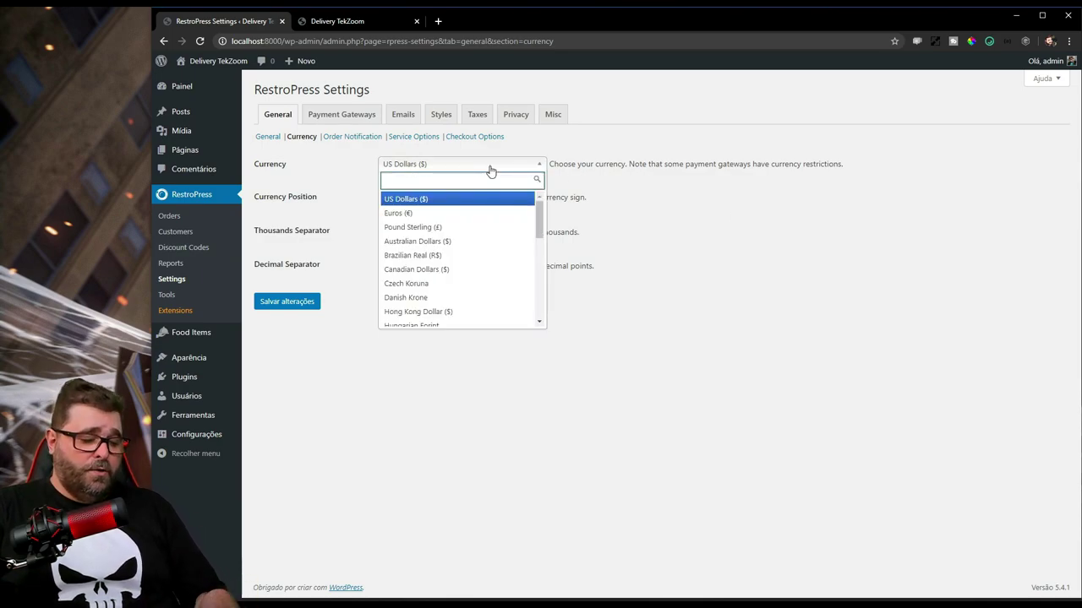
pyautogui.write('bra')
pyautogui.click(463, 200)
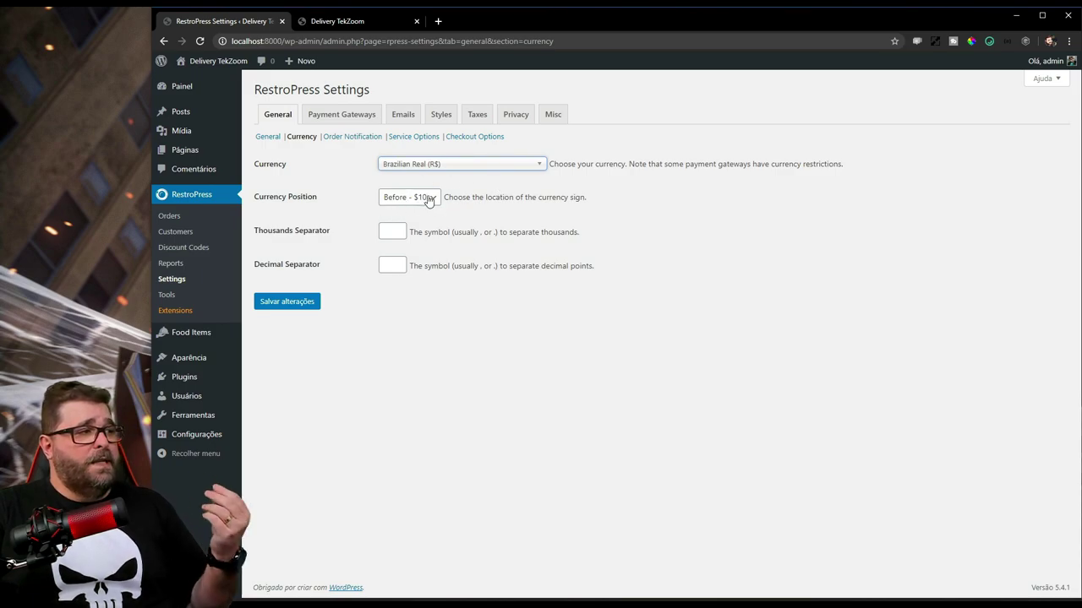
pyautogui.click(429, 200)
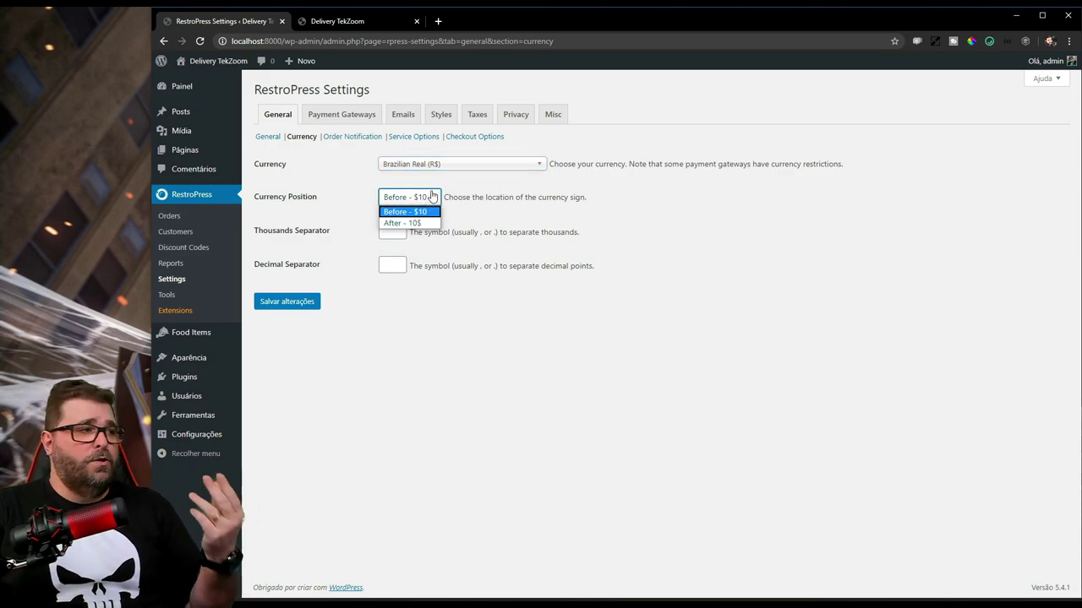
pyautogui.click(622, 281)
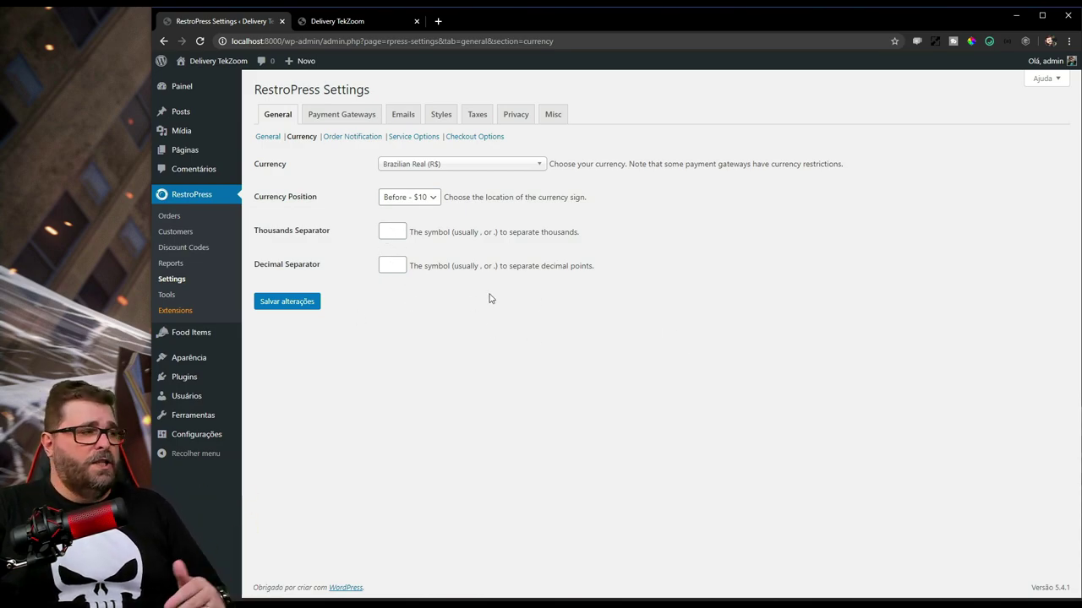
pyautogui.click(306, 302)
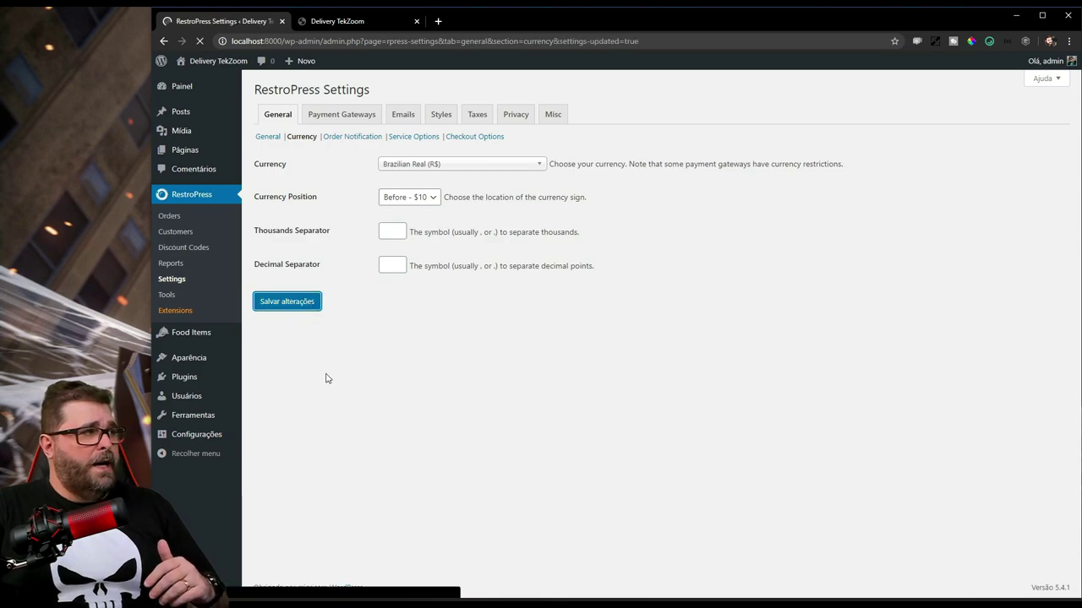
# Step: Reload the Delivery TekZoom storefront to check the currency of the food item price, and return to the settings
pyautogui.click(343, 23)
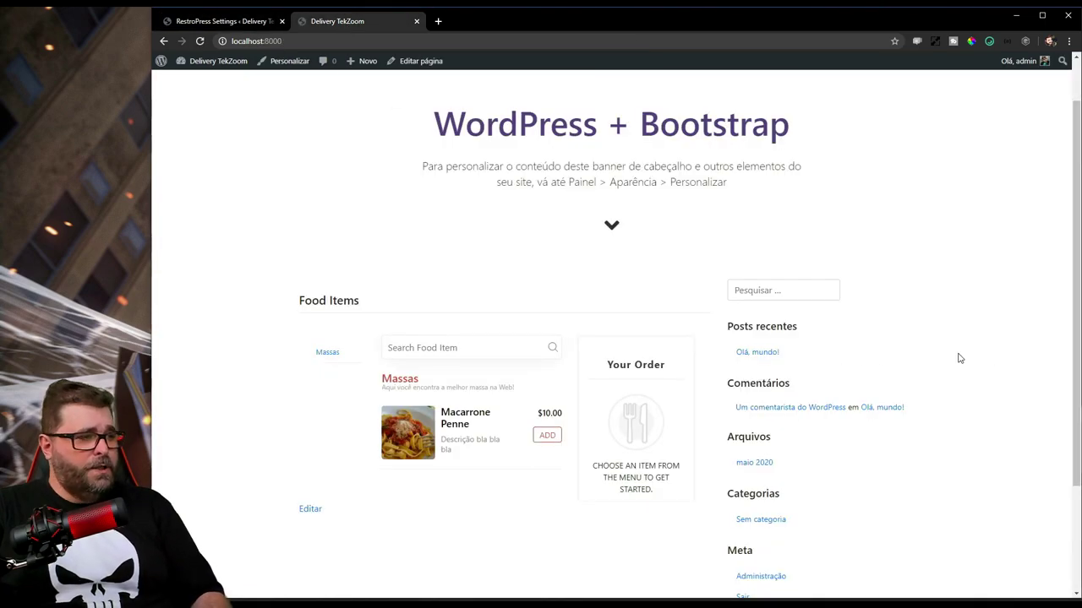
pyautogui.press('F5')
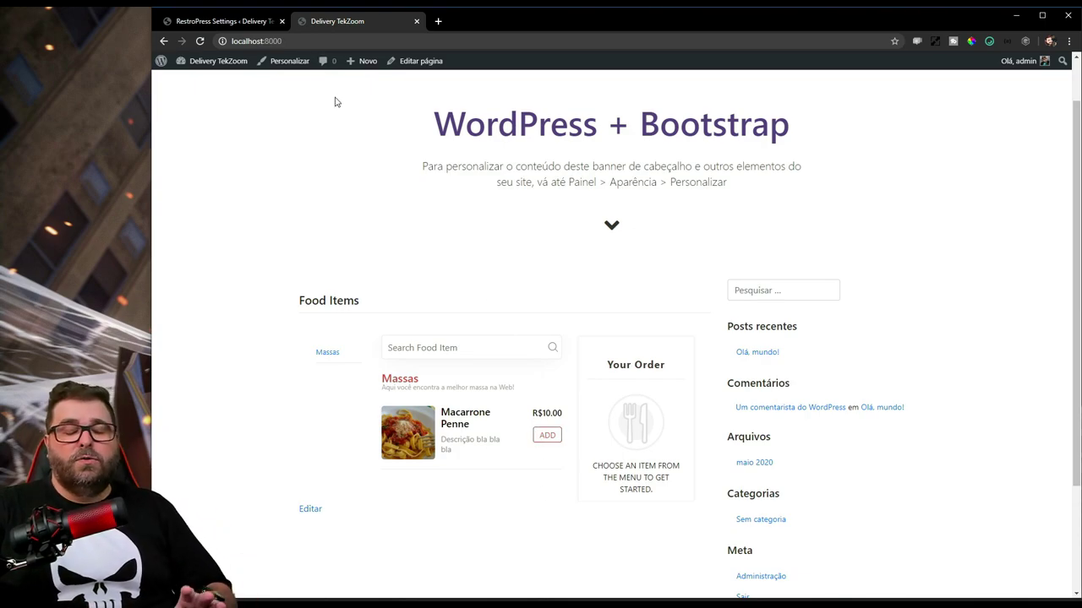
pyautogui.hotkey('ctrl', 'Tab')
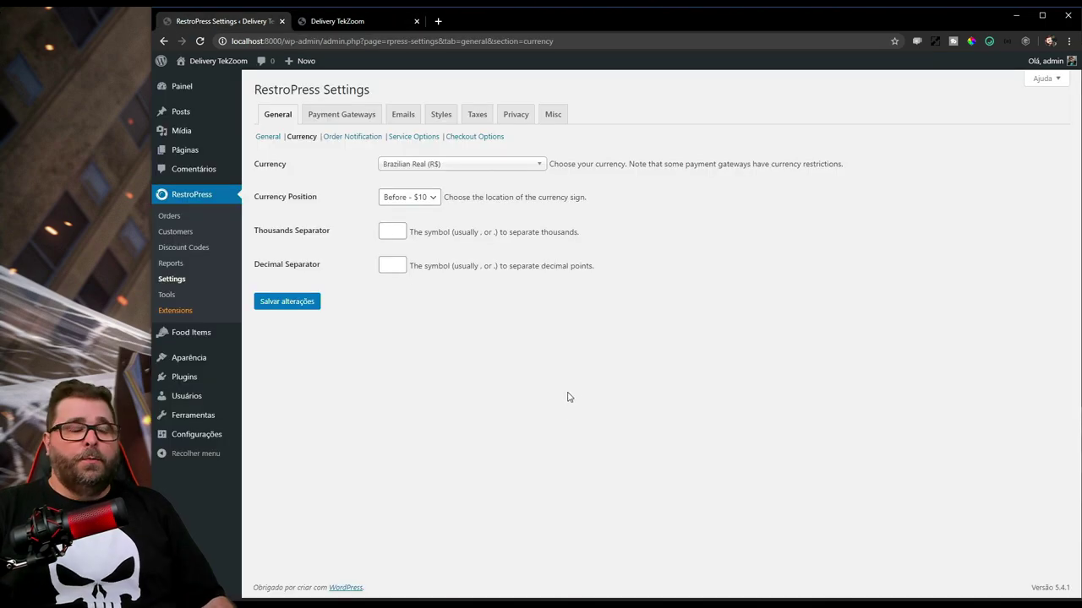
# Step: Enable order notification without saving it, and examine the notification title, description and sound fields
pyautogui.click(348, 137)
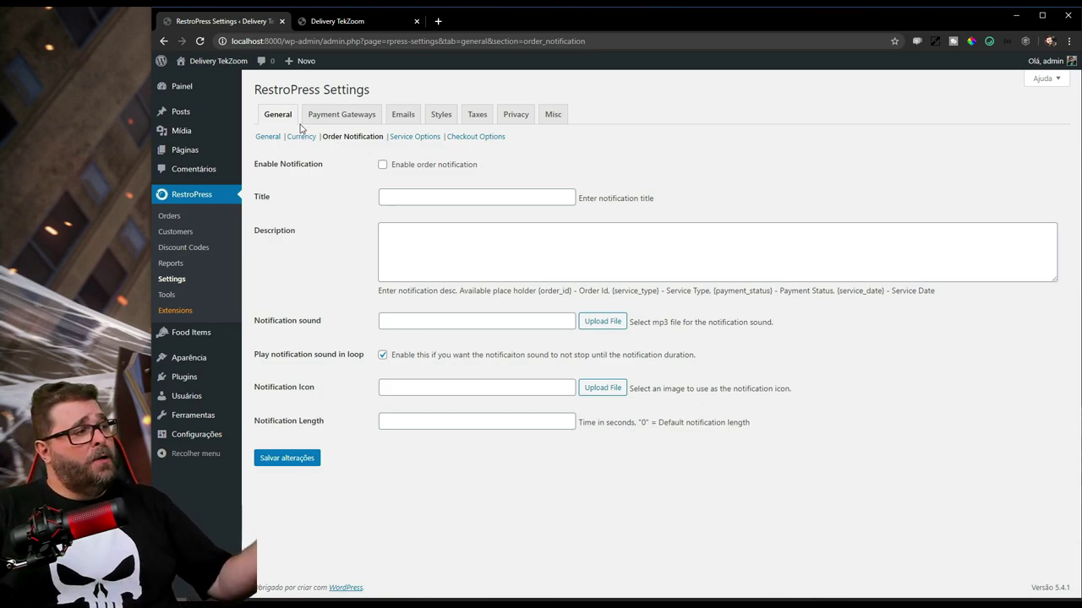
pyautogui.click(416, 164)
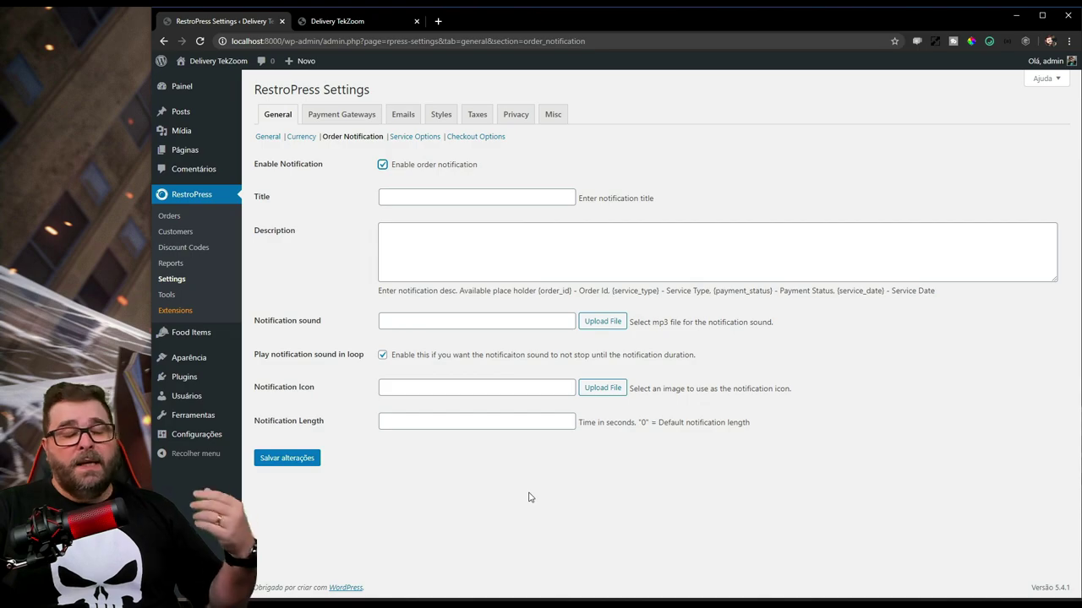
pyautogui.click(447, 203)
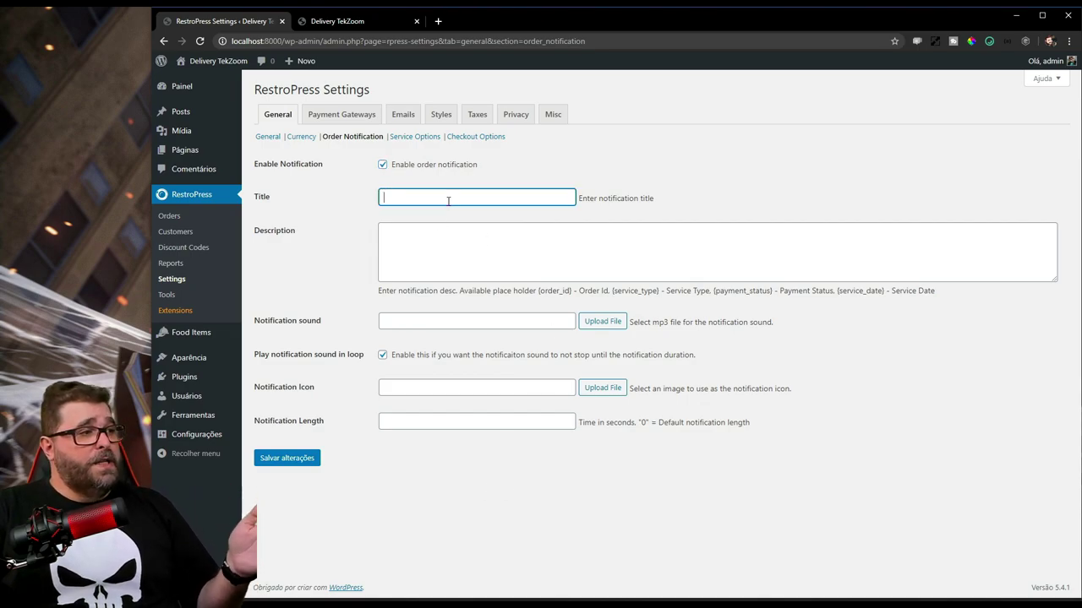
pyautogui.click(424, 251)
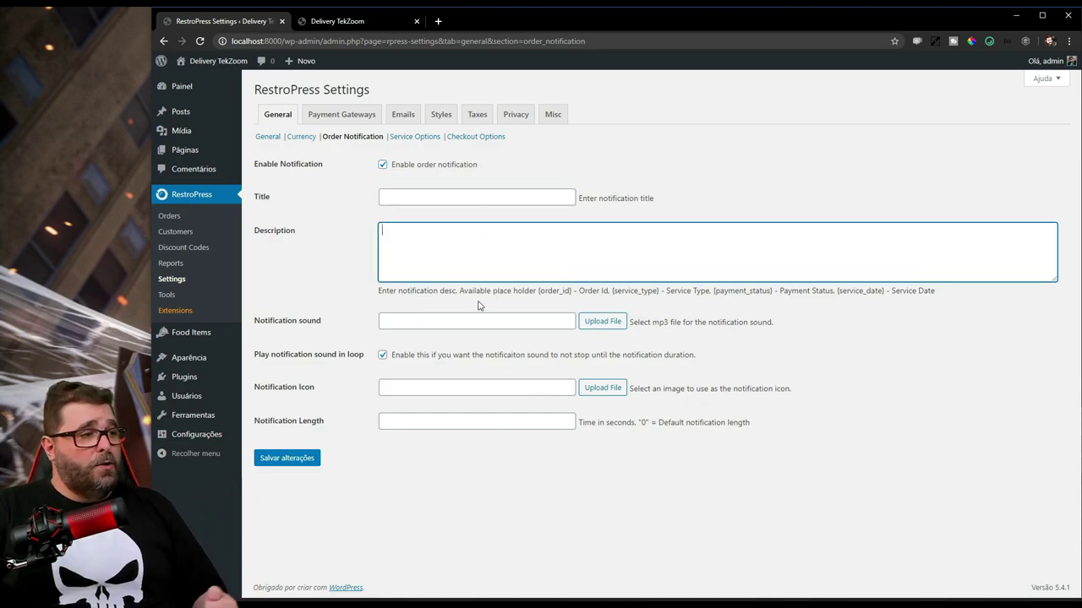
pyautogui.click(413, 325)
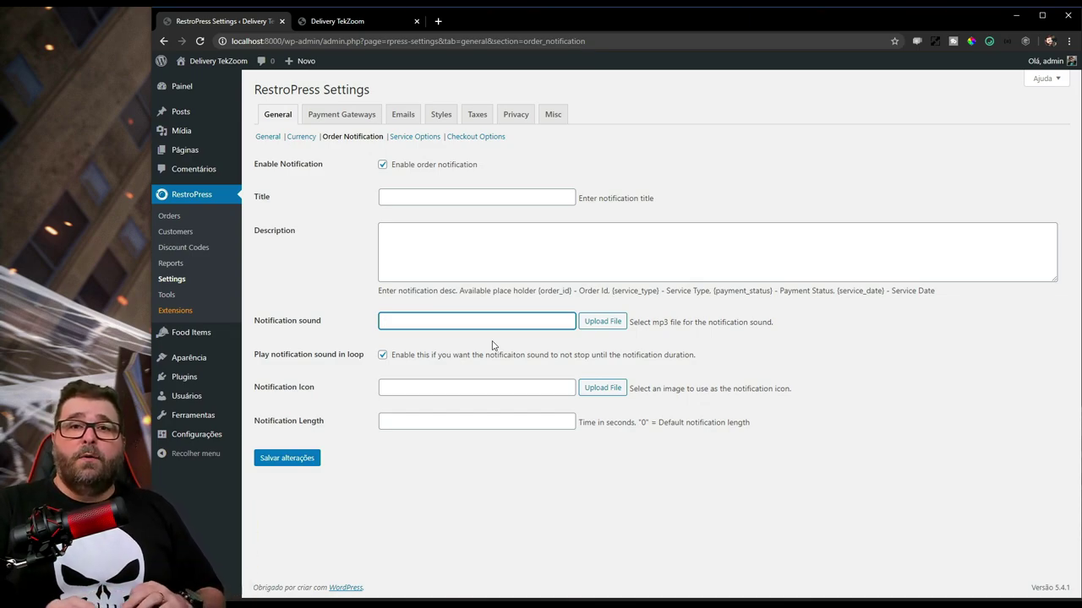
# Step: In the service options, set the offered services to Delivery Only and the store time format to 24 Hrs Format
pyautogui.click(407, 139)
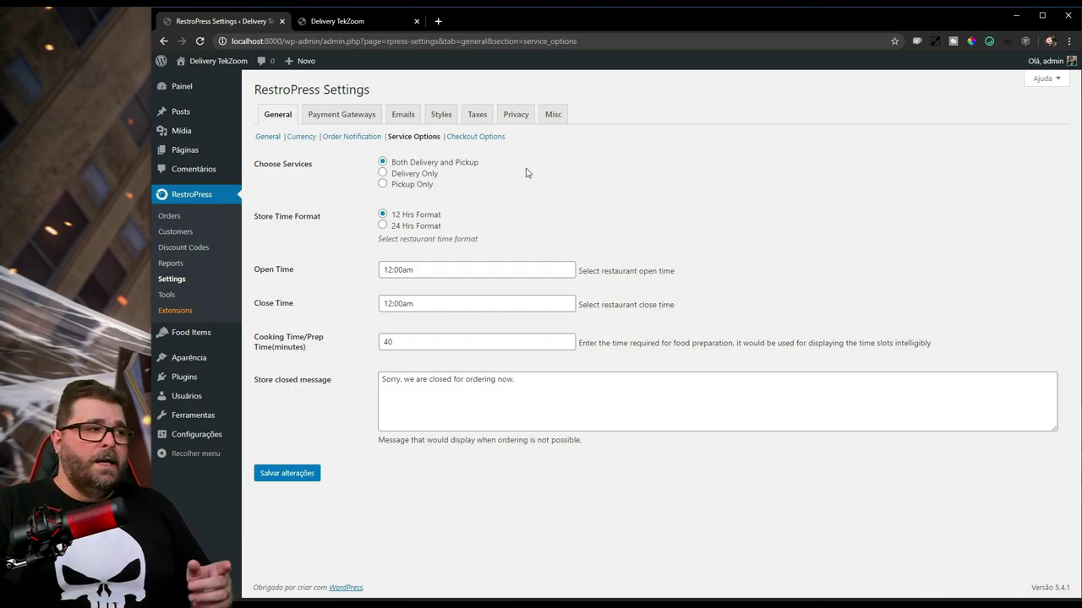
pyautogui.click(399, 174)
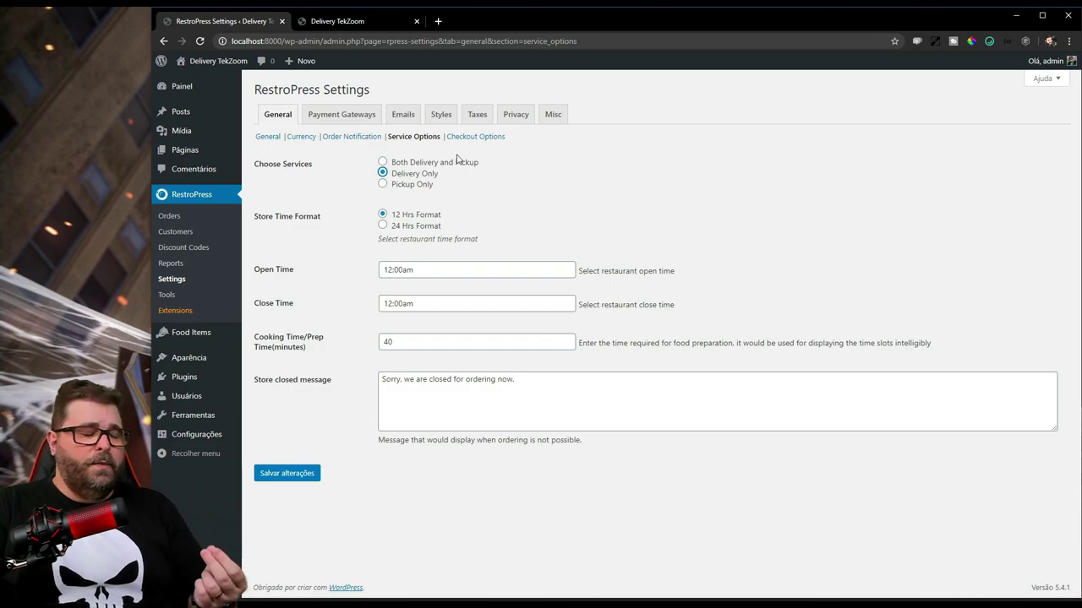
pyautogui.click(421, 163)
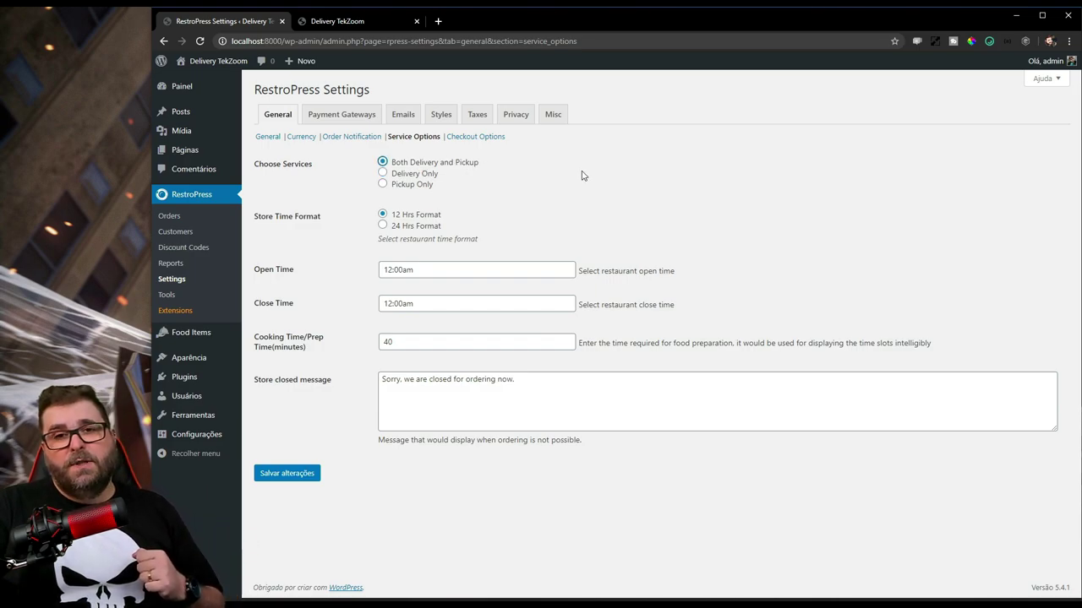
pyautogui.click(404, 174)
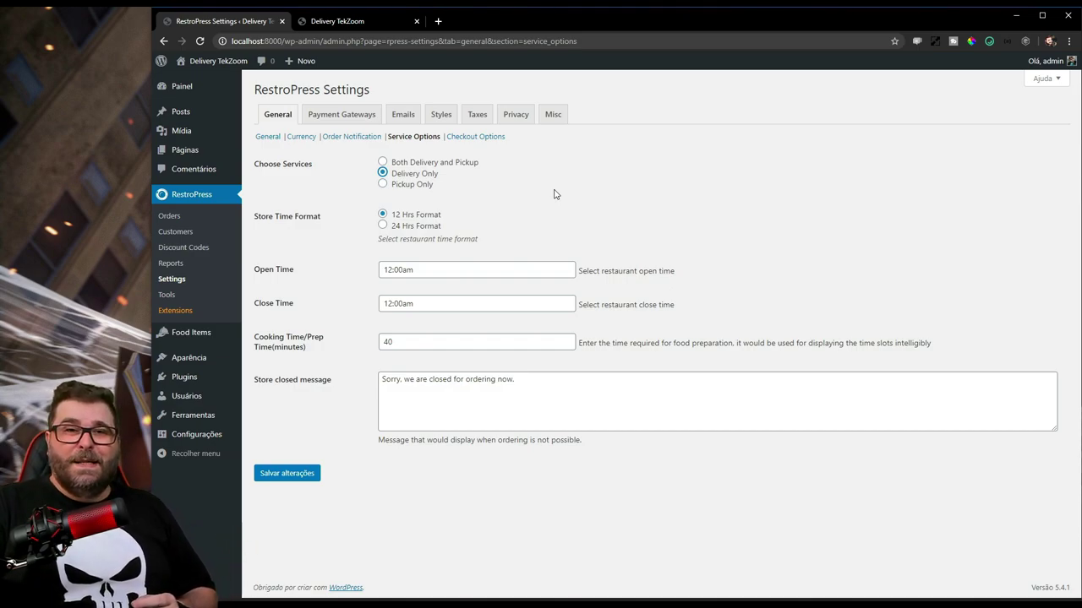
pyautogui.click(415, 227)
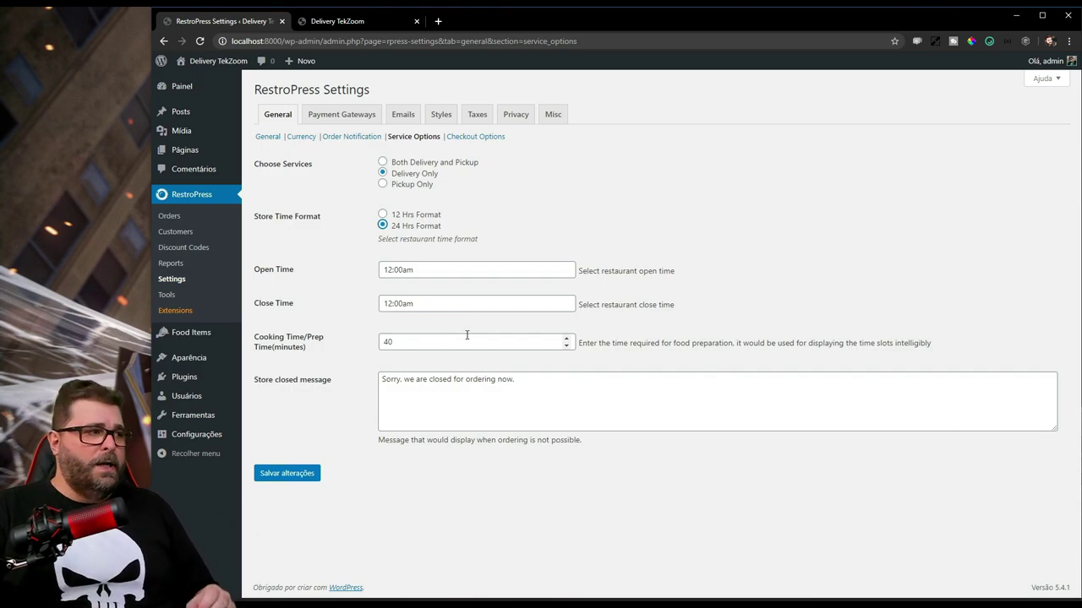
# Step: Set the restaurant's open time to 11:00am
pyautogui.click(441, 272)
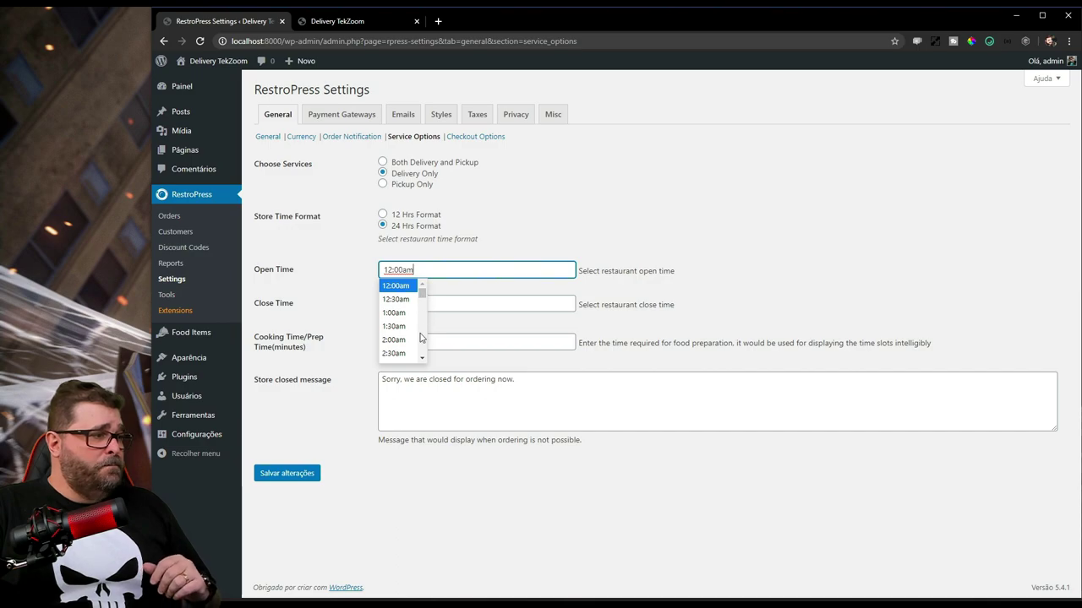
pyautogui.click(422, 358)
pyautogui.click(422, 358)
pyautogui.click(422, 358)
pyautogui.click(422, 358)
pyautogui.click(423, 358)
pyautogui.click(423, 359)
pyautogui.click(423, 359)
pyautogui.click(423, 359)
pyautogui.click(422, 358)
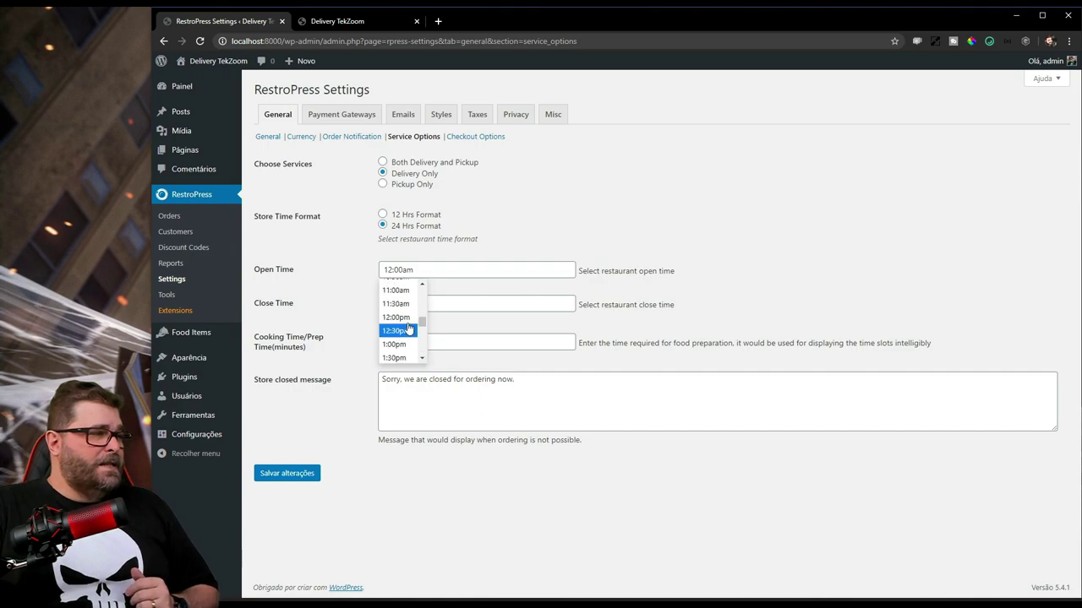
pyautogui.click(398, 289)
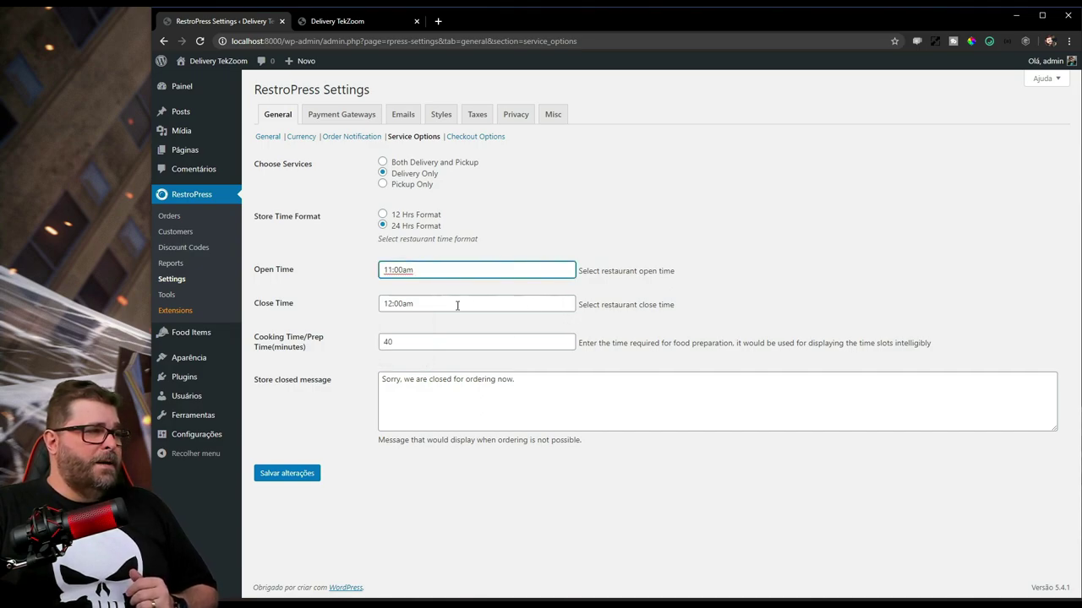
# Step: Set the restaurant's close time to 11:30pm
pyautogui.click(461, 305)
pyautogui.moveTo(423, 325); pyautogui.dragTo(424, 385)
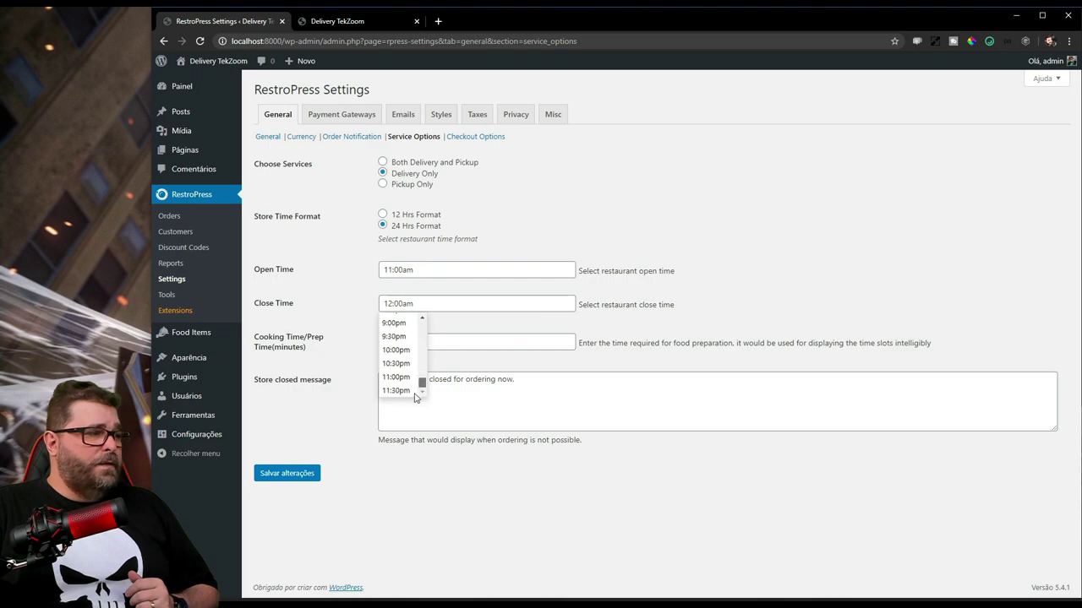
pyautogui.click(393, 387)
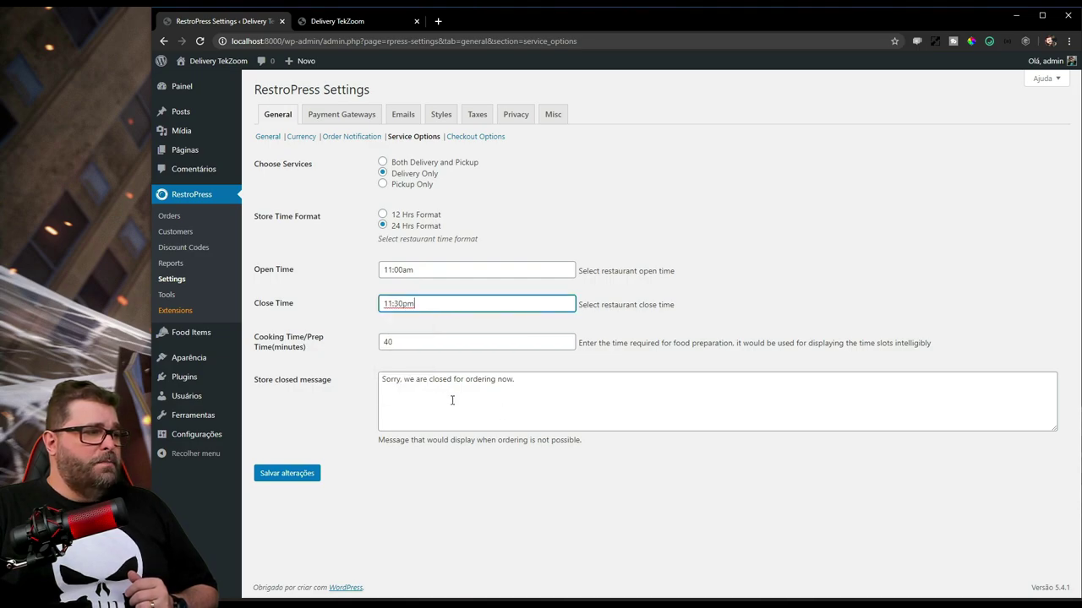
pyautogui.click(662, 500)
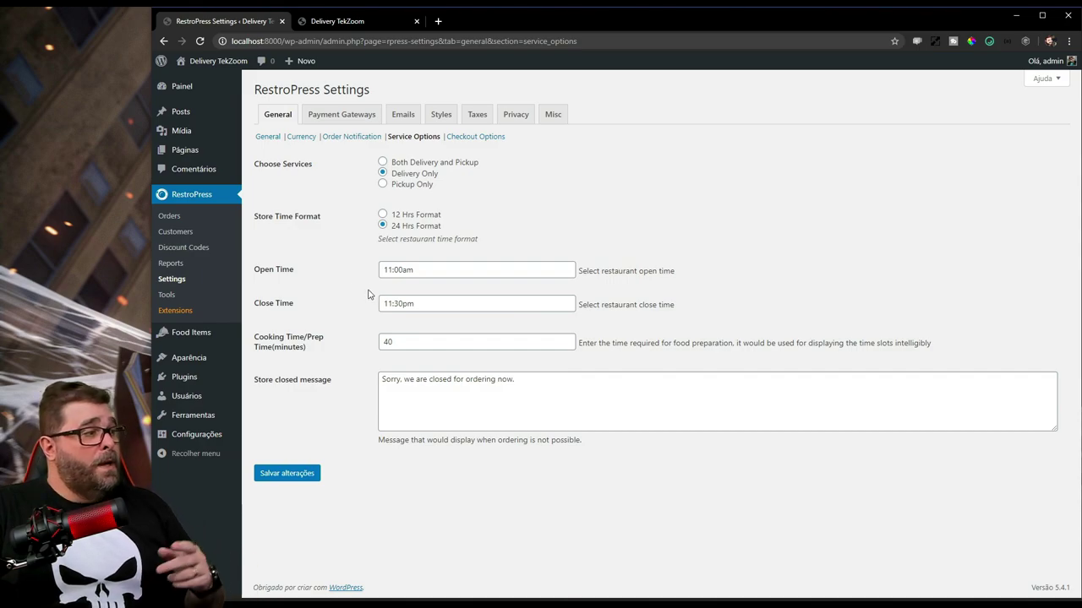
# Step: Set the cooking/prep time to 45 minutes
pyautogui.doubleClick(413, 342)
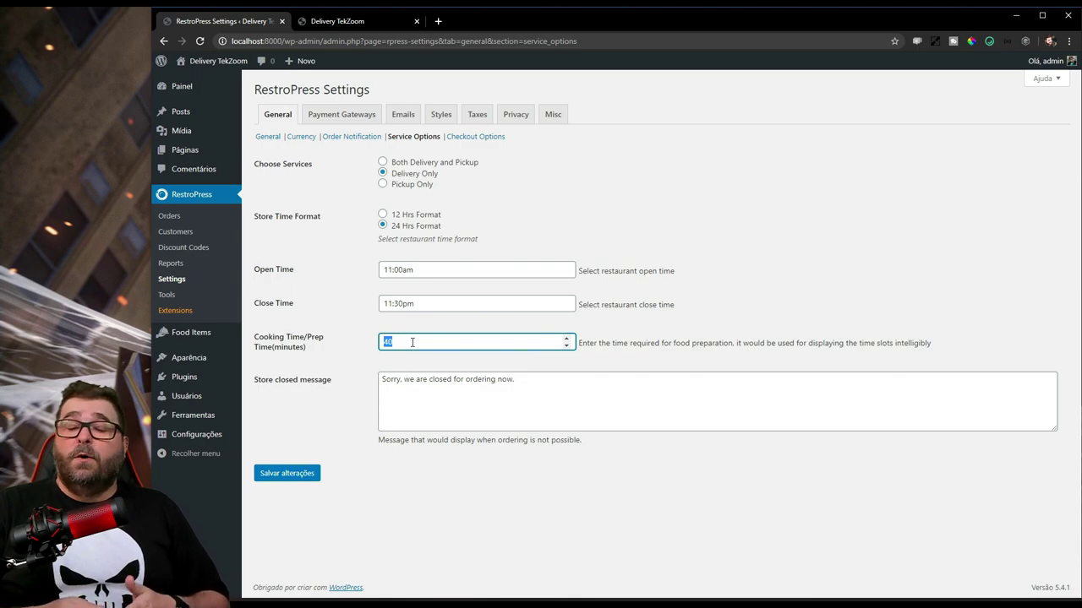
pyautogui.click(412, 342)
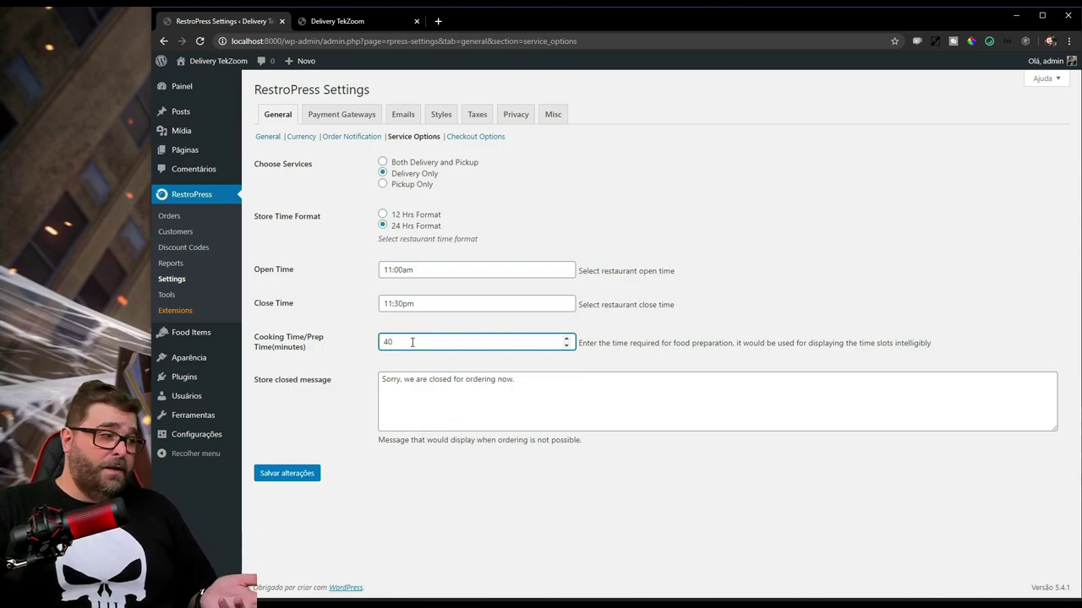
pyautogui.press('BackSpace')
pyautogui.write('5')
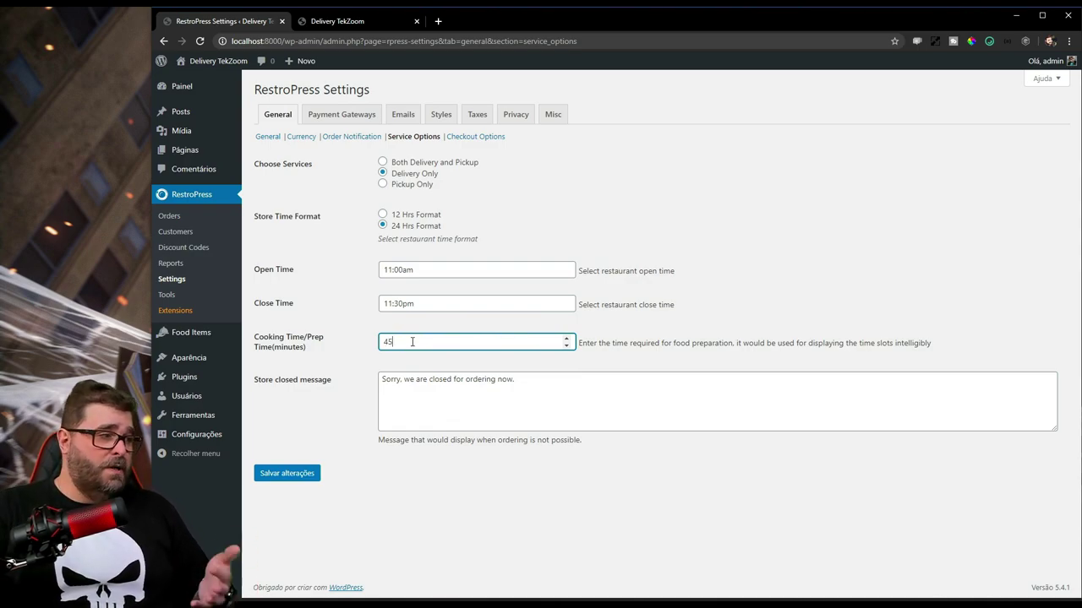
# Step: Replace the store closed message with "Desculpe! Estamos fechado!" and save the service options
pyautogui.click(507, 397)
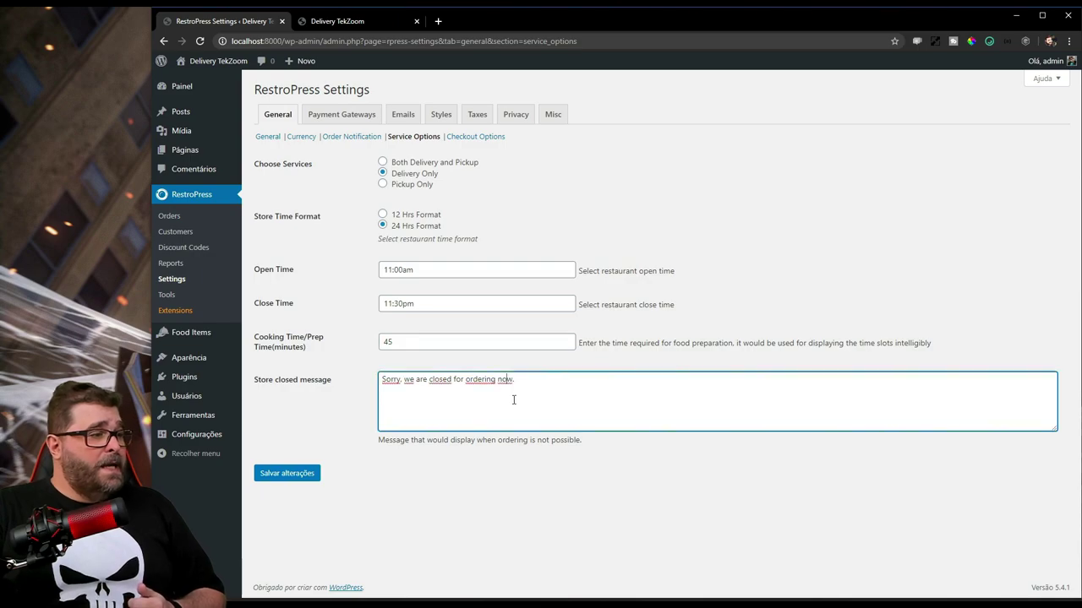
pyautogui.moveTo(545, 385); pyautogui.dragTo(357, 389)
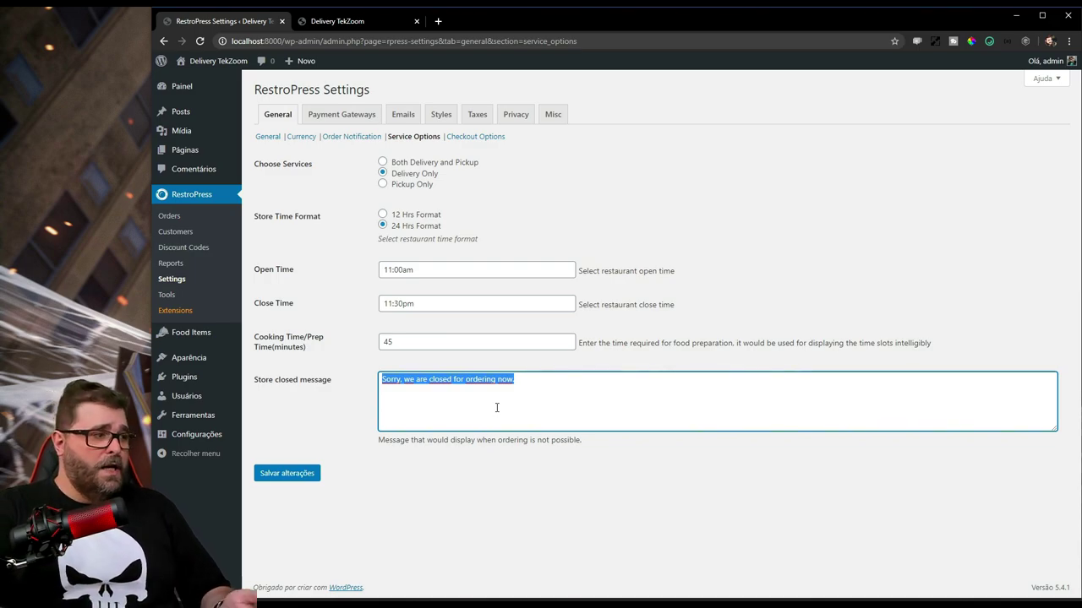
pyautogui.write('Desculpe! Estamos fechado!')
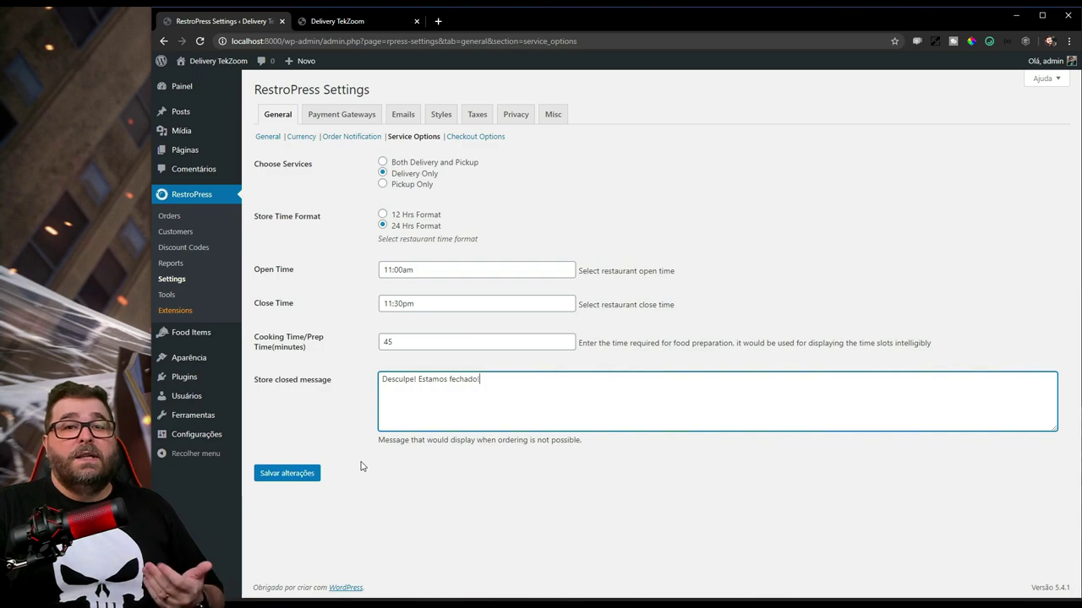
pyautogui.click(282, 475)
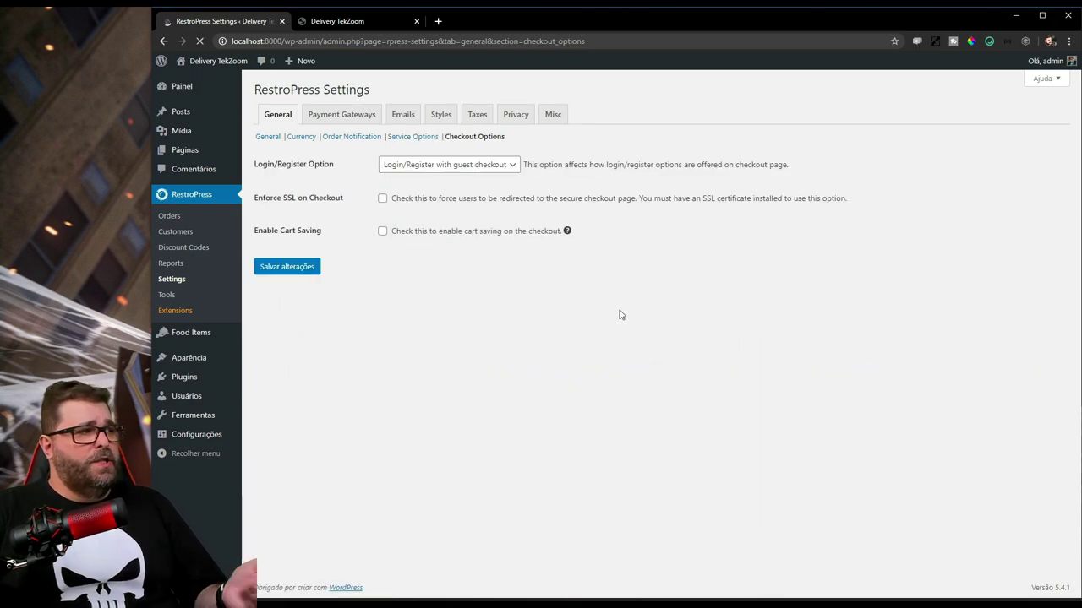
pyautogui.click(417, 168)
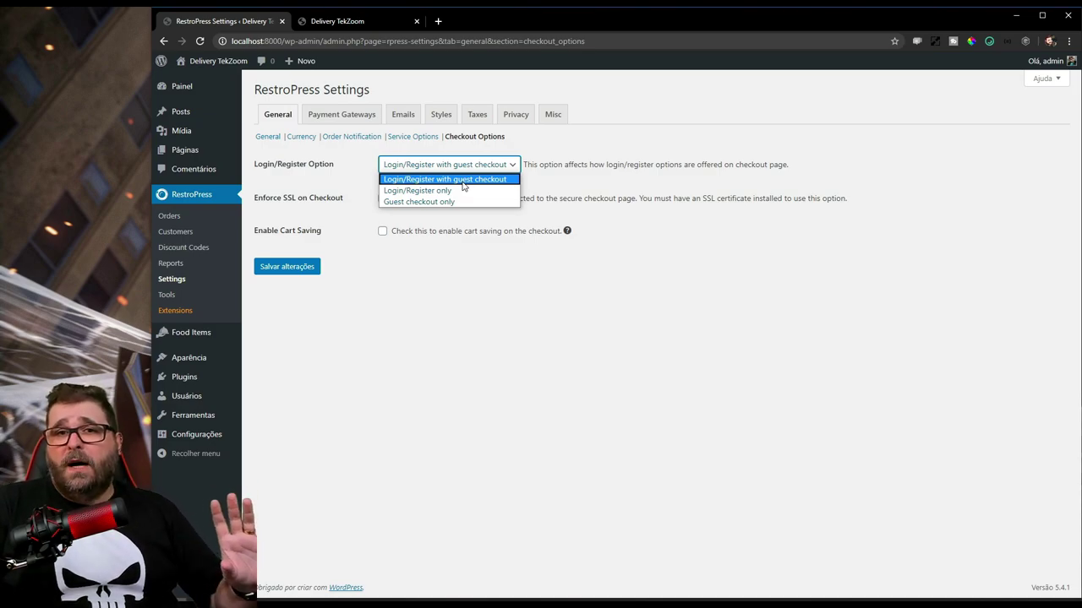
pyautogui.click(448, 190)
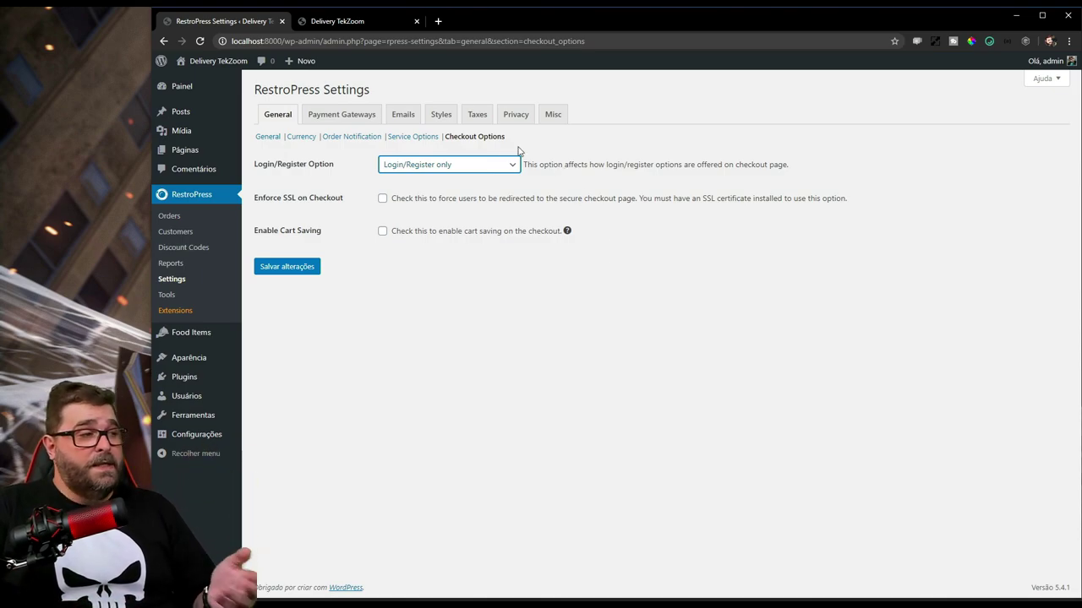
pyautogui.click(463, 168)
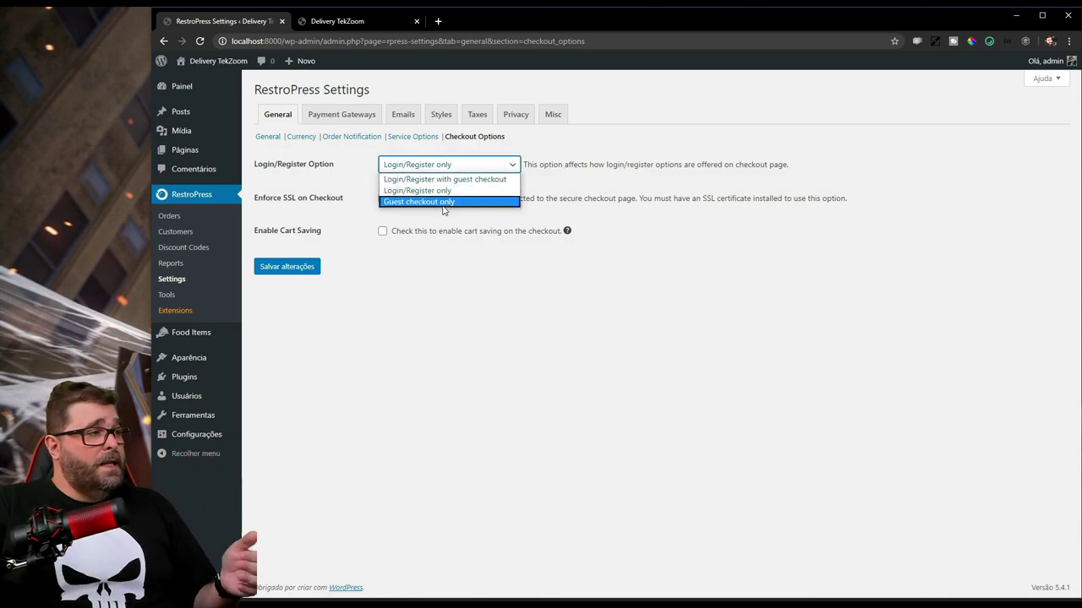
pyautogui.click(445, 204)
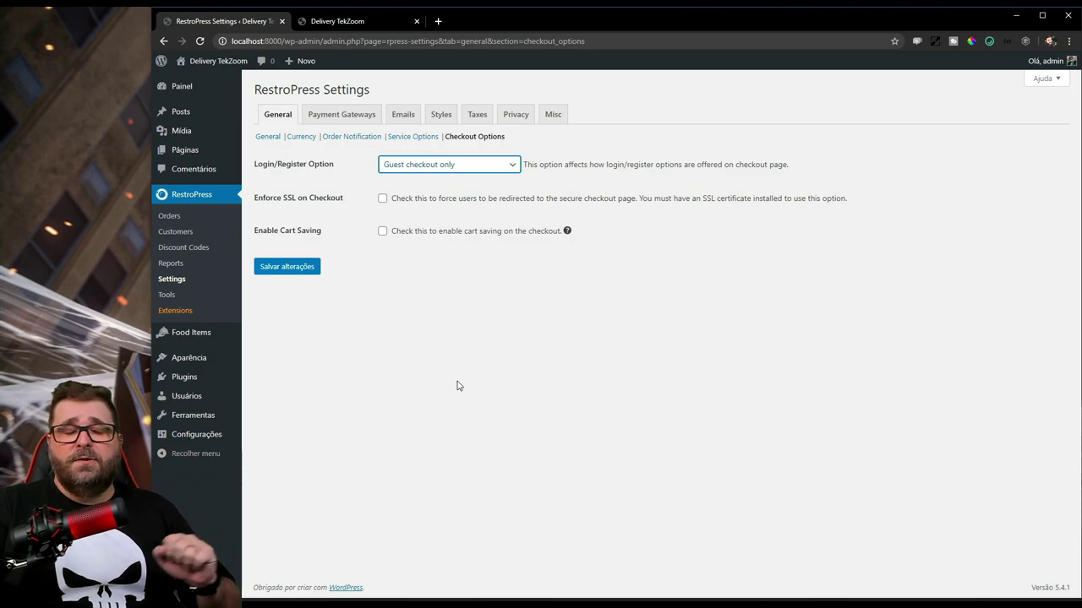
# Step: Set the checkout Login/Register Option to Login/Register only and save the checkout options
pyautogui.click(415, 168)
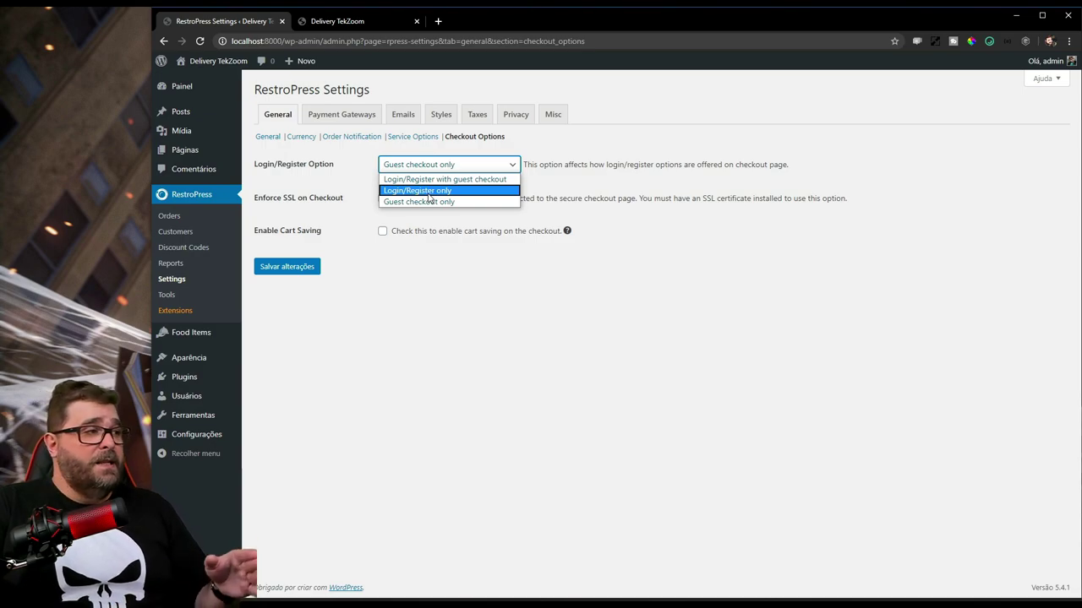
pyautogui.click(430, 191)
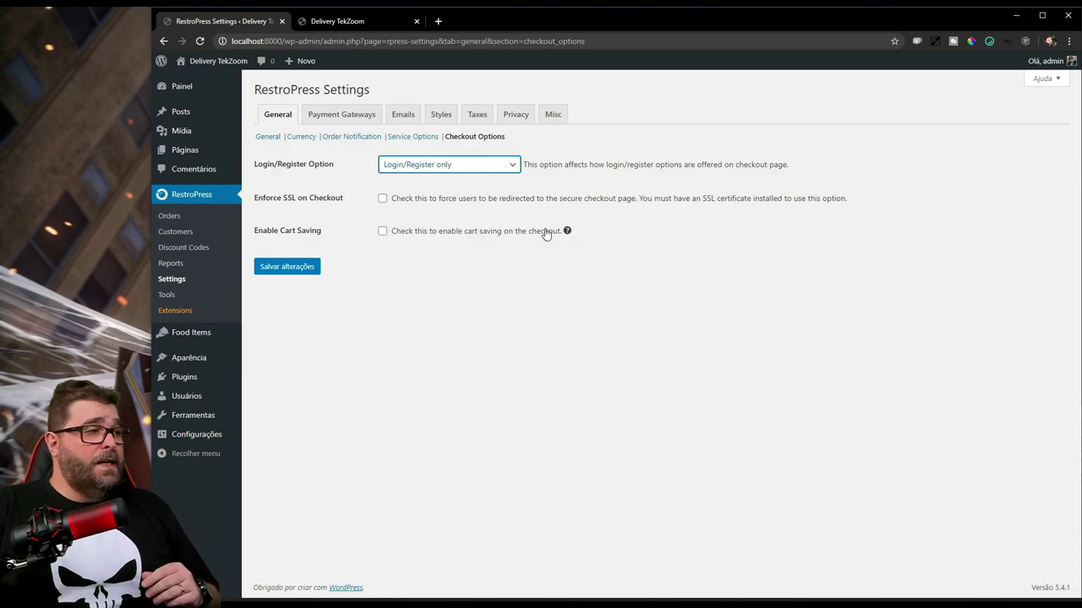
pyautogui.moveTo(568, 233)
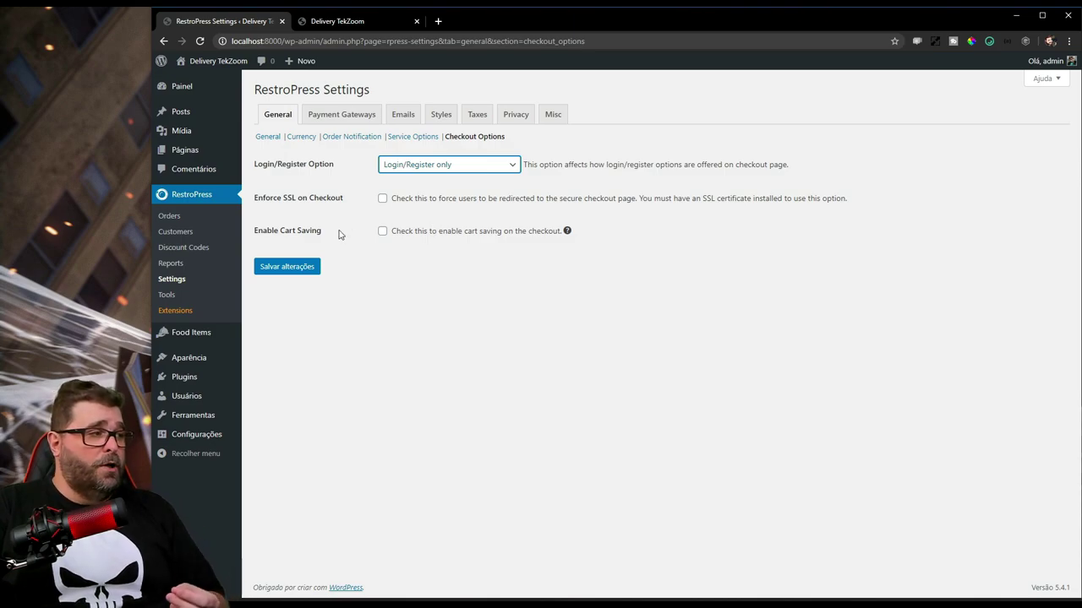
pyautogui.click(317, 268)
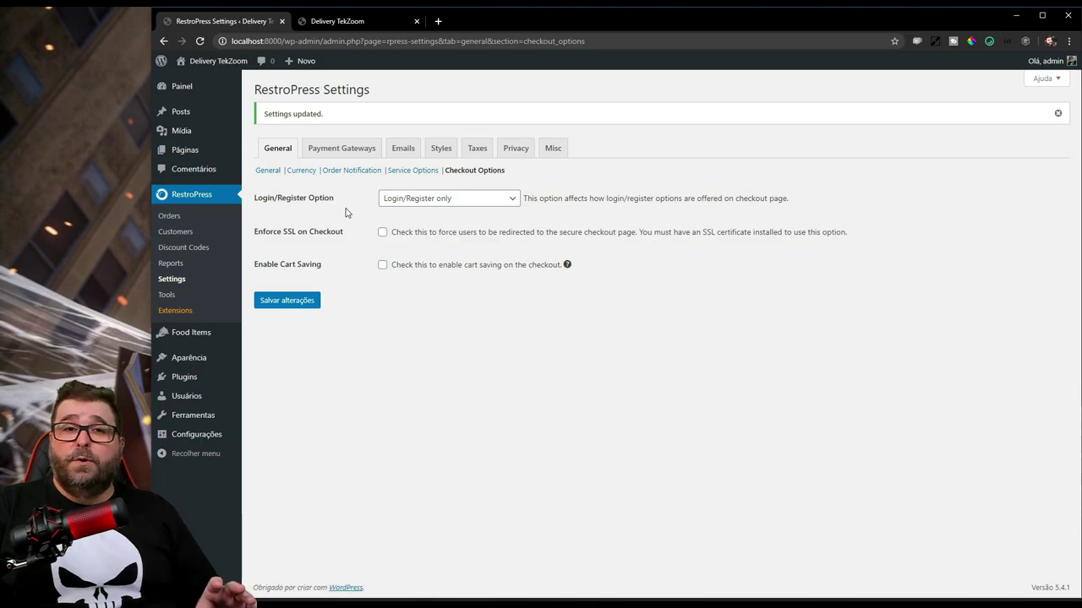
# Step: In the payment gateway settings, enable the accepted payment icons for Mastercard, Visa, American Express, Discover and PayPal
pyautogui.click(341, 148)
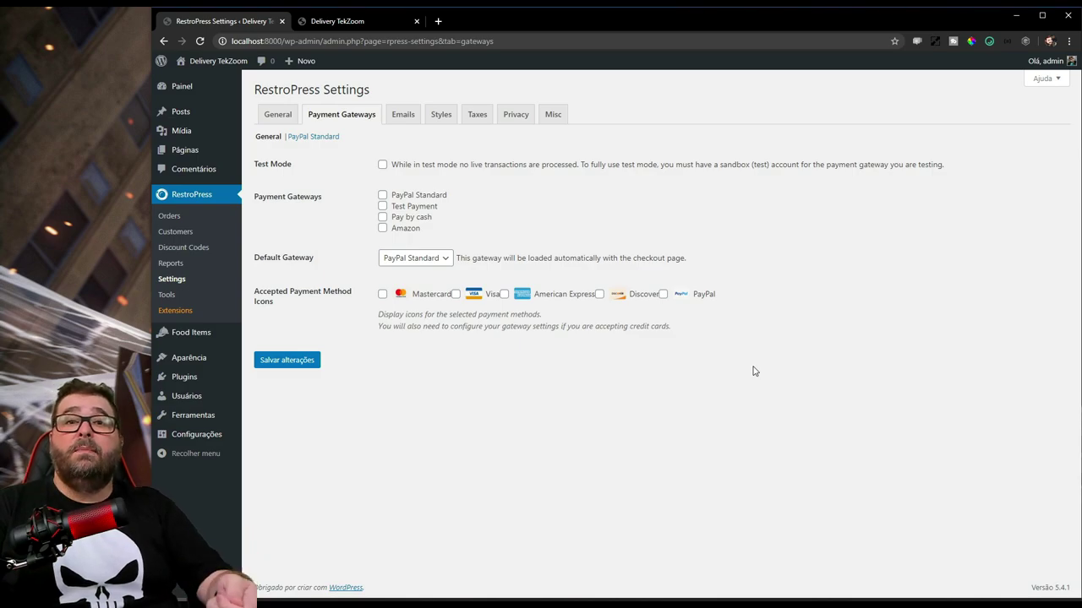
pyautogui.click(382, 295)
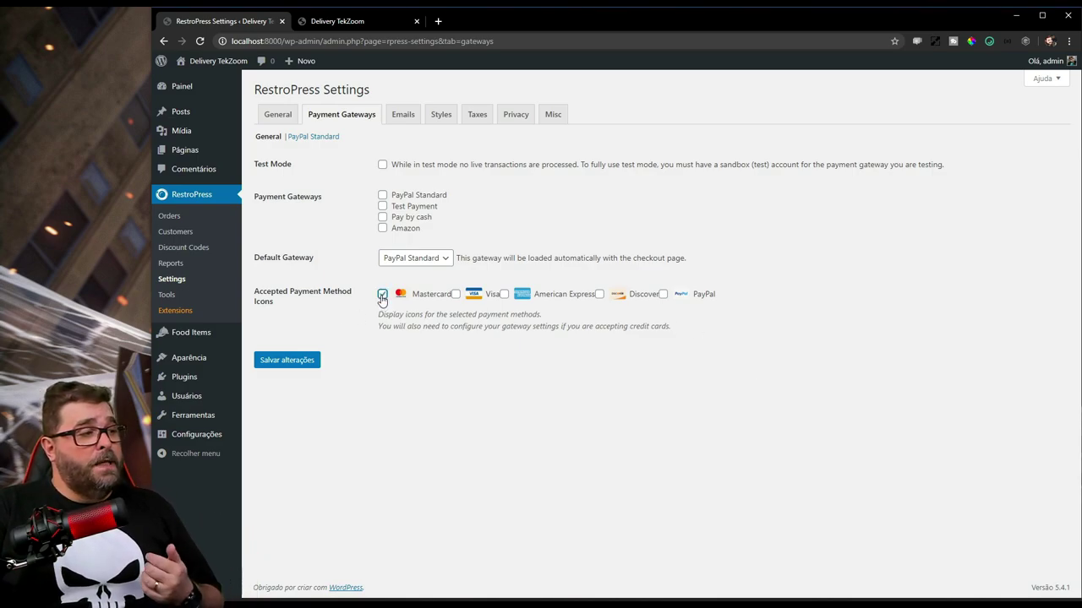
pyautogui.click(455, 294)
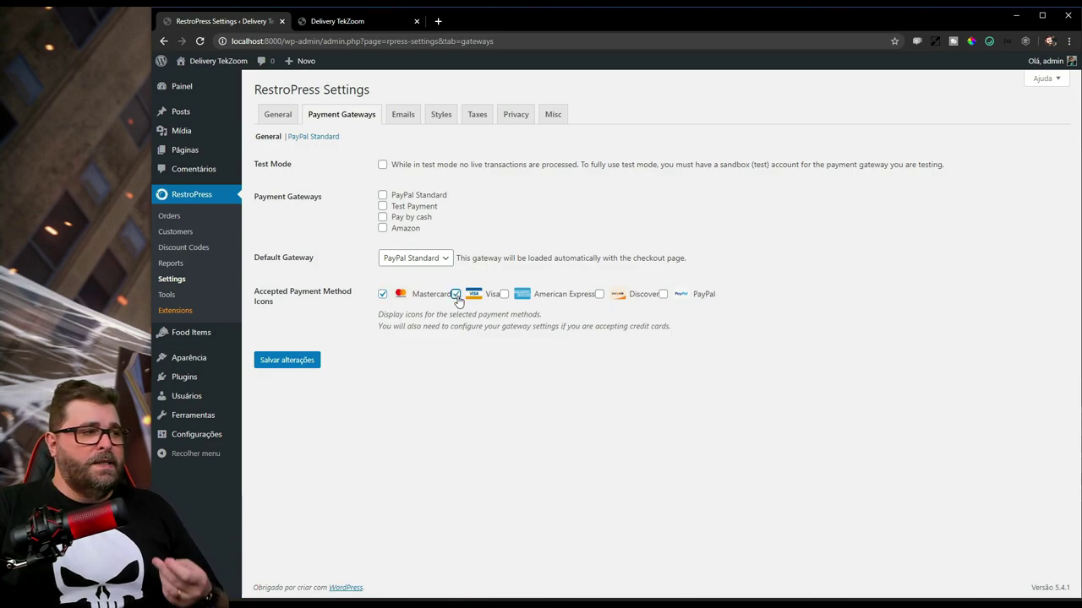
pyautogui.click(497, 296)
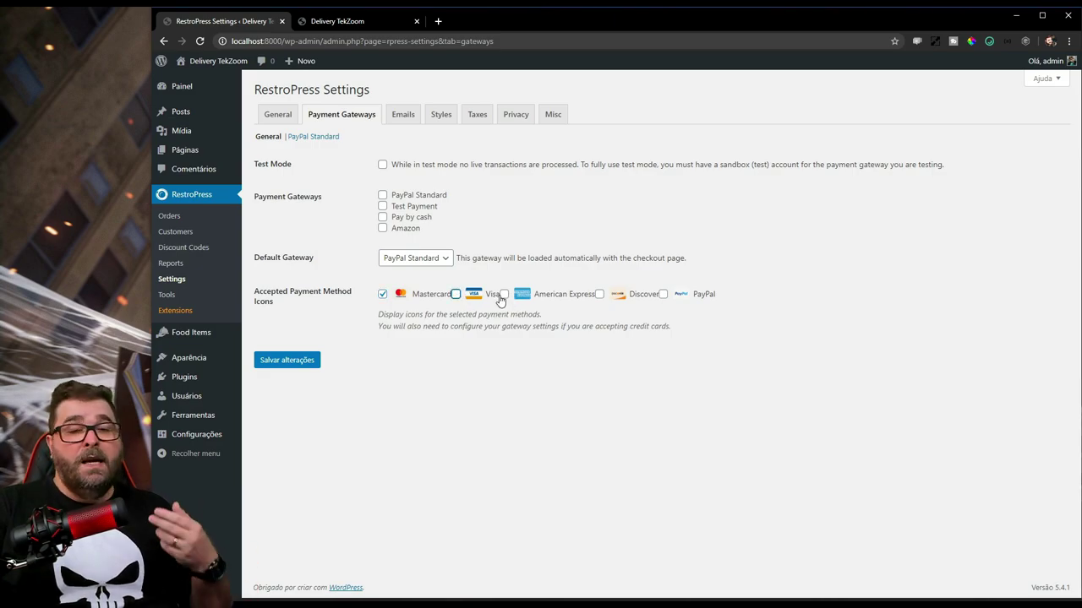
pyautogui.click(457, 295)
pyautogui.click(504, 295)
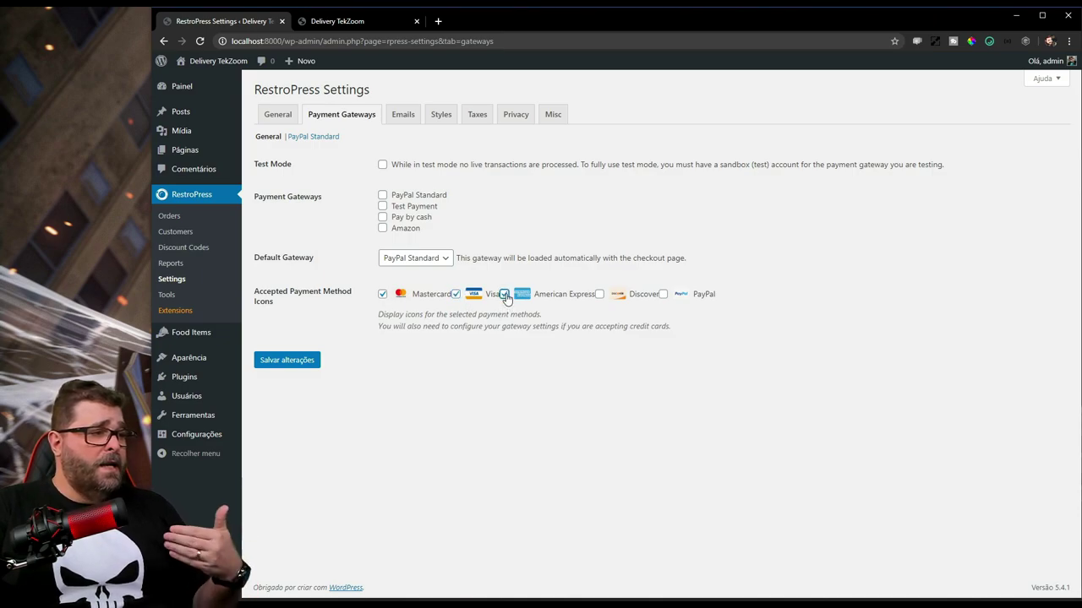
pyautogui.click(599, 295)
pyautogui.click(663, 295)
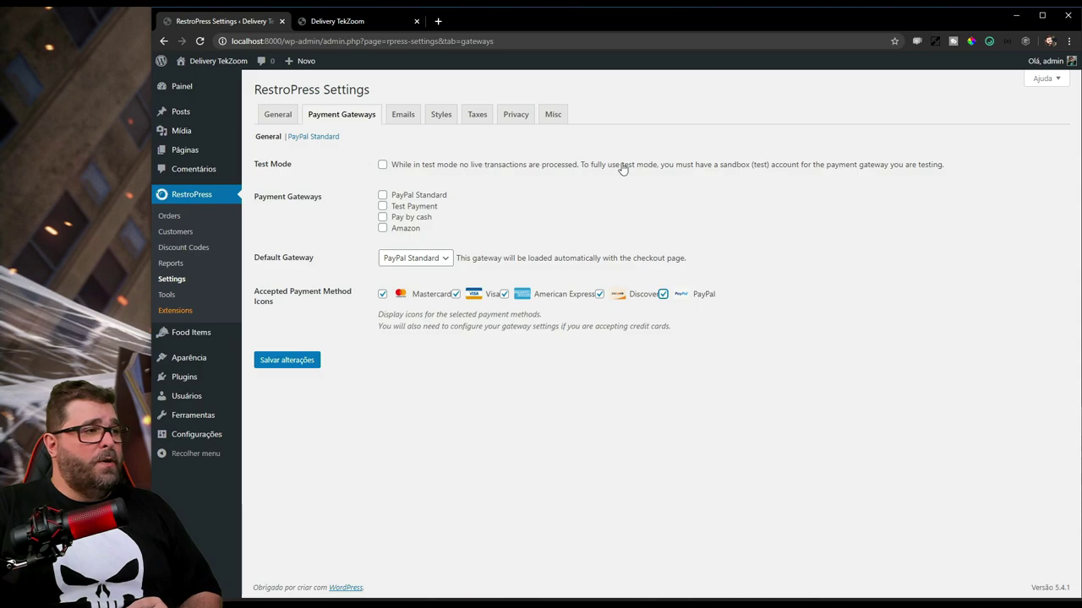
# Step: Enable Test Mode for the payment gateways
pyautogui.click(648, 169)
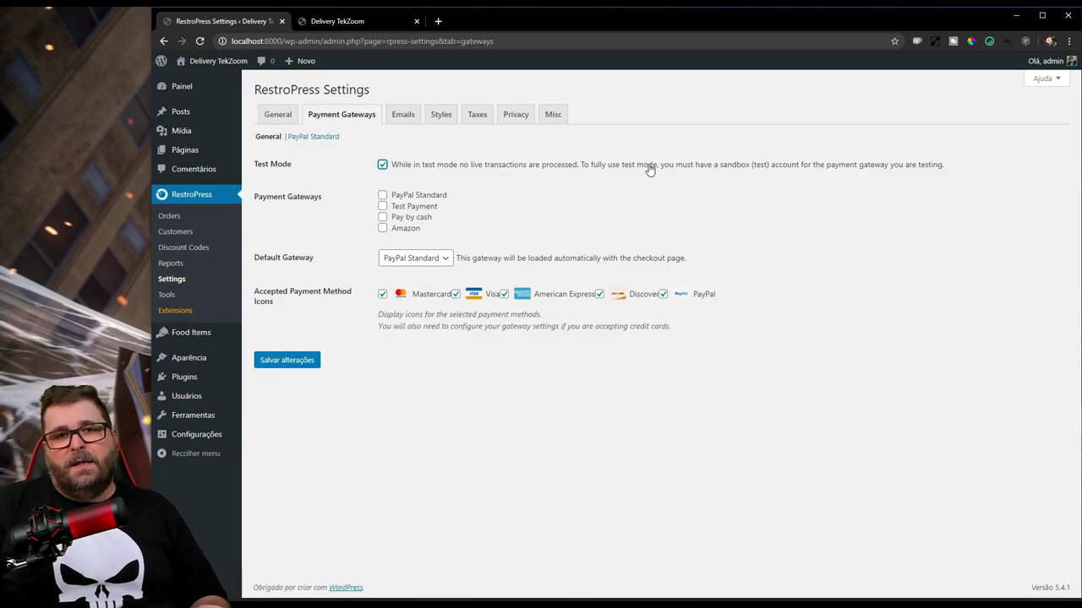
pyautogui.click(656, 166)
pyautogui.click(450, 166)
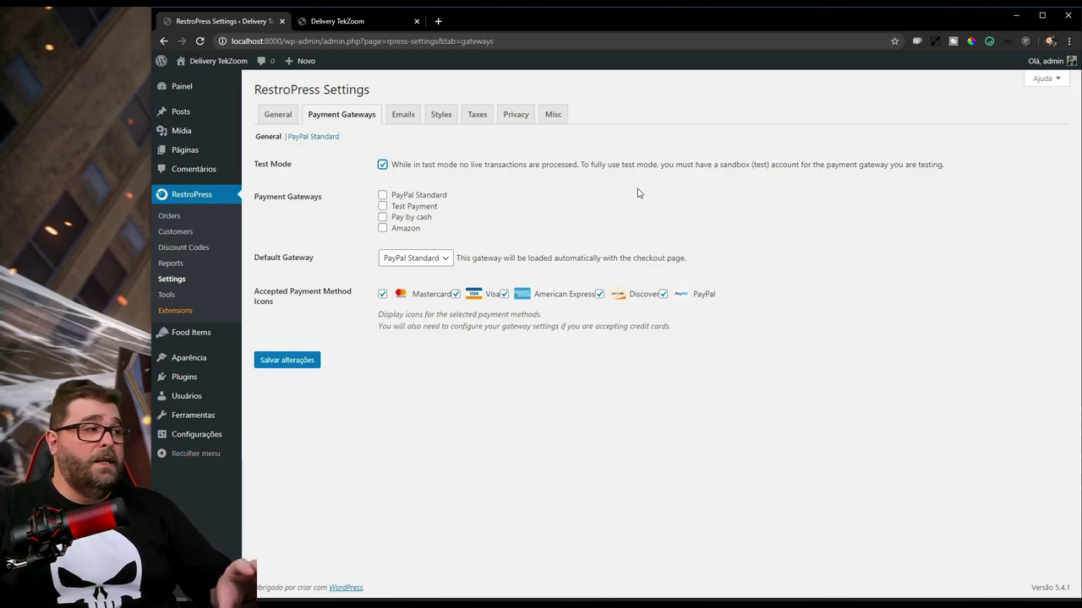
pyautogui.doubleClick(446, 165)
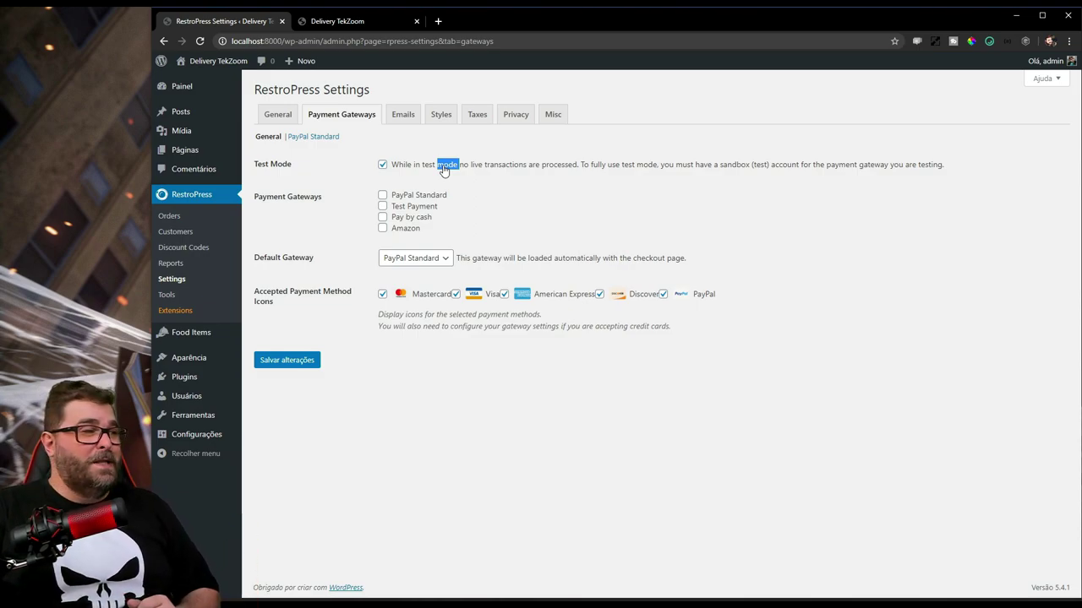
pyautogui.click(406, 180)
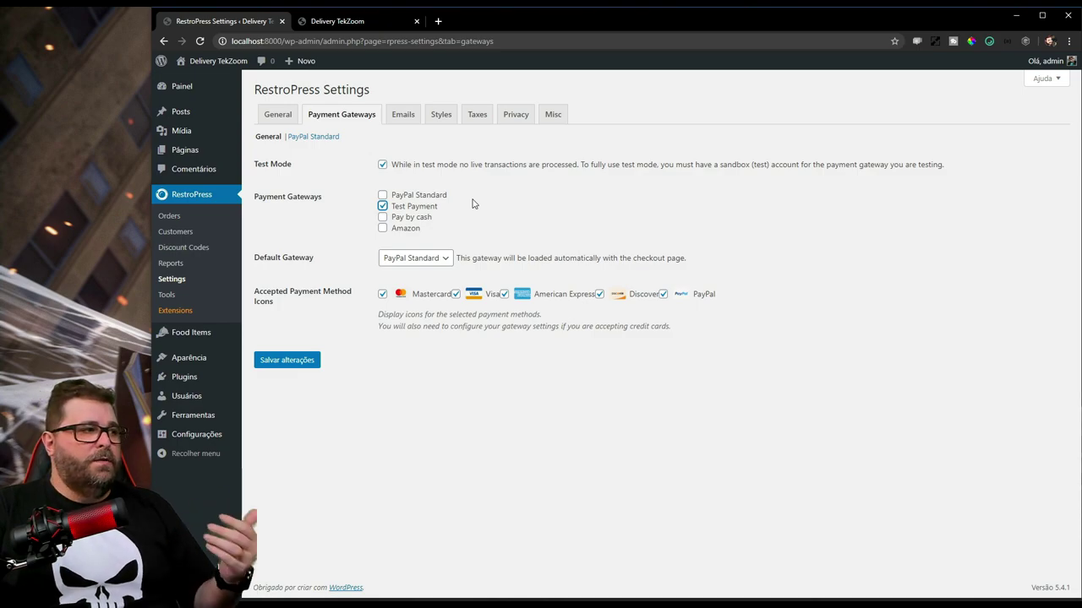
# Step: Enable the PayPal Standard and Pay by cash gateways, leaving Test Payment and Amazon disabled
pyautogui.click(422, 206)
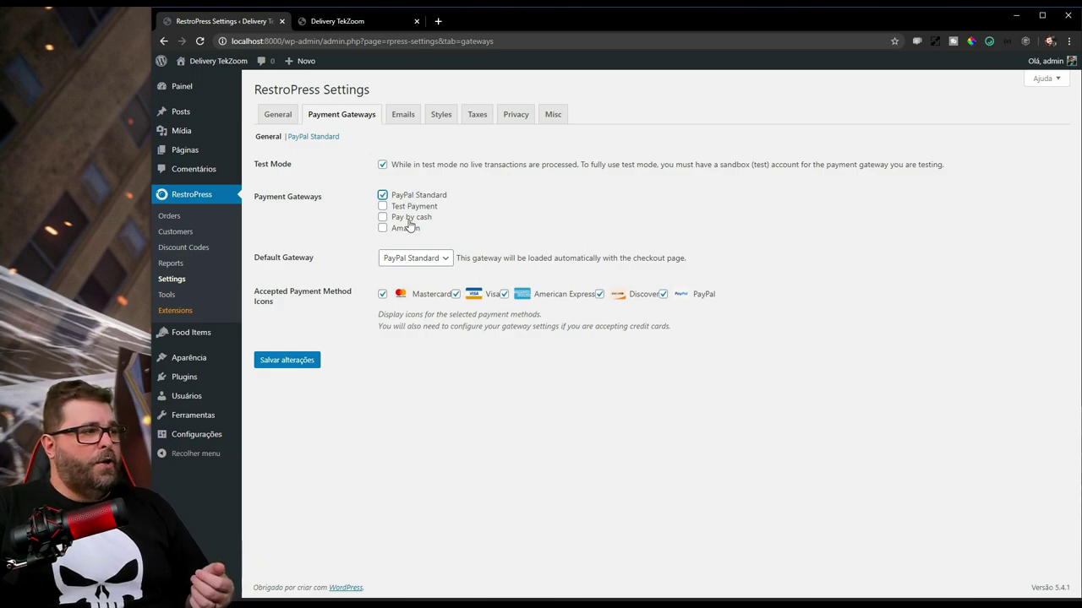
pyautogui.click(408, 220)
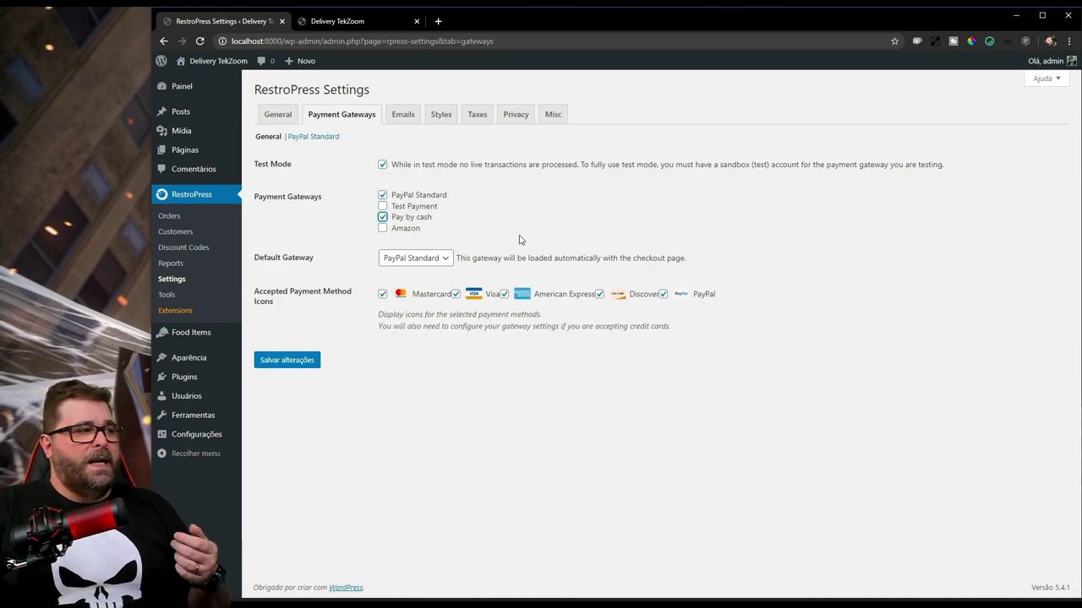
pyautogui.click(404, 229)
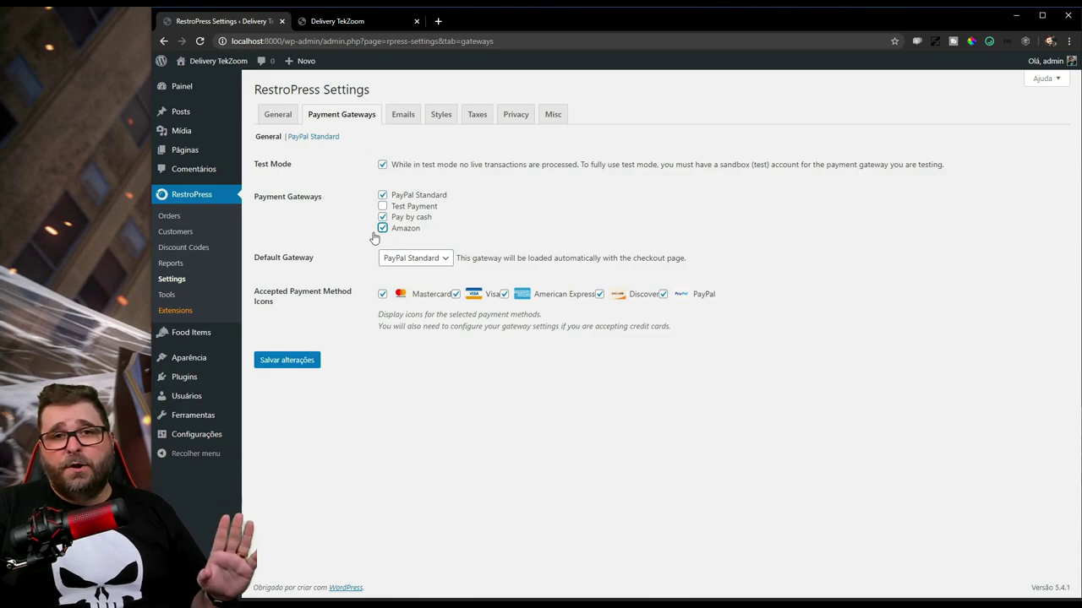
pyautogui.click(382, 228)
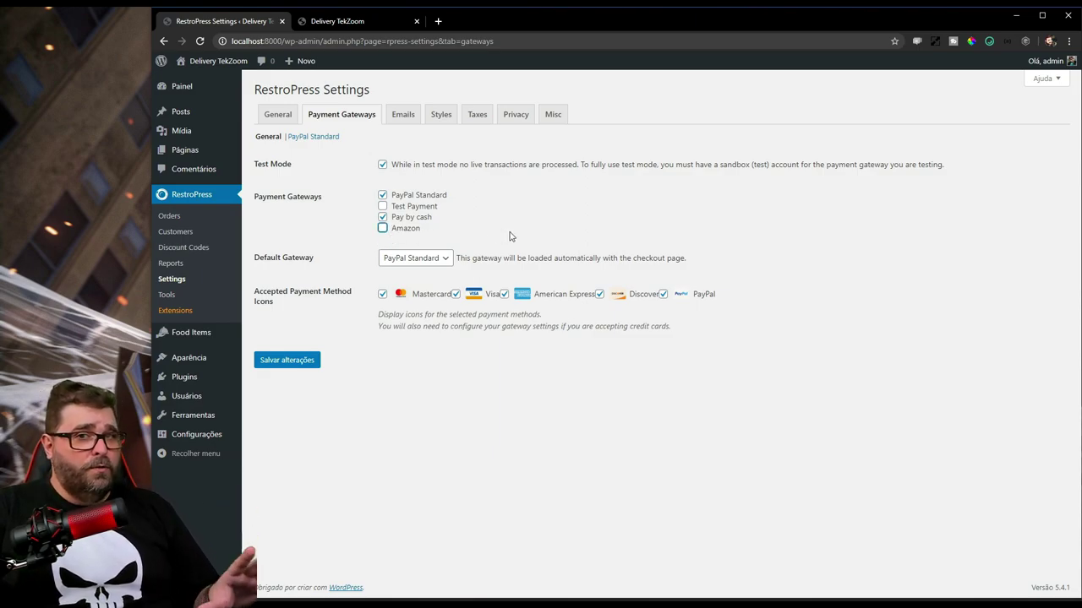
pyautogui.click(416, 207)
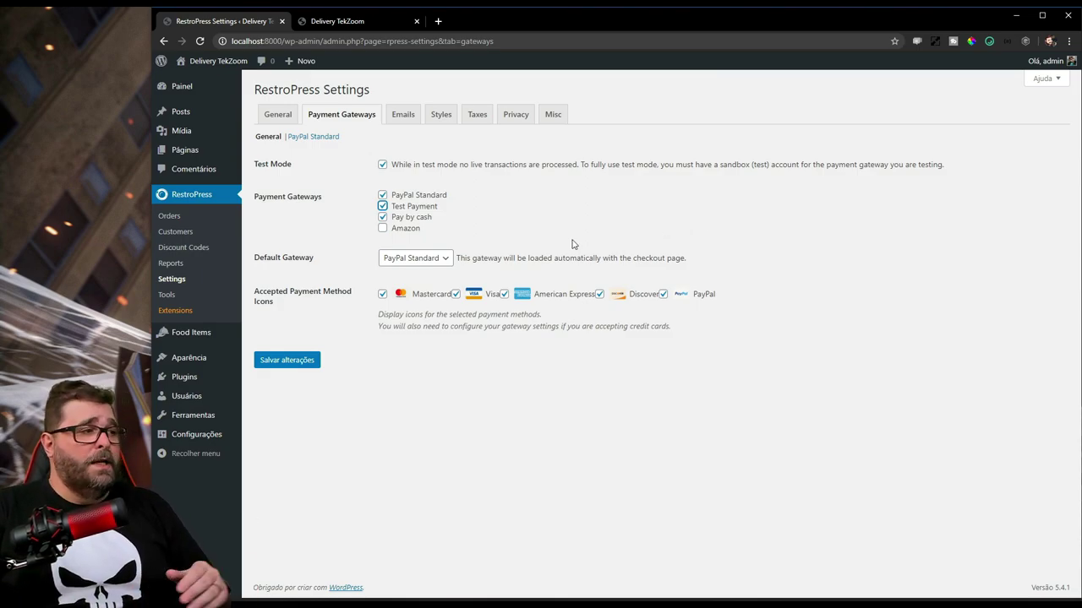
pyautogui.click(400, 208)
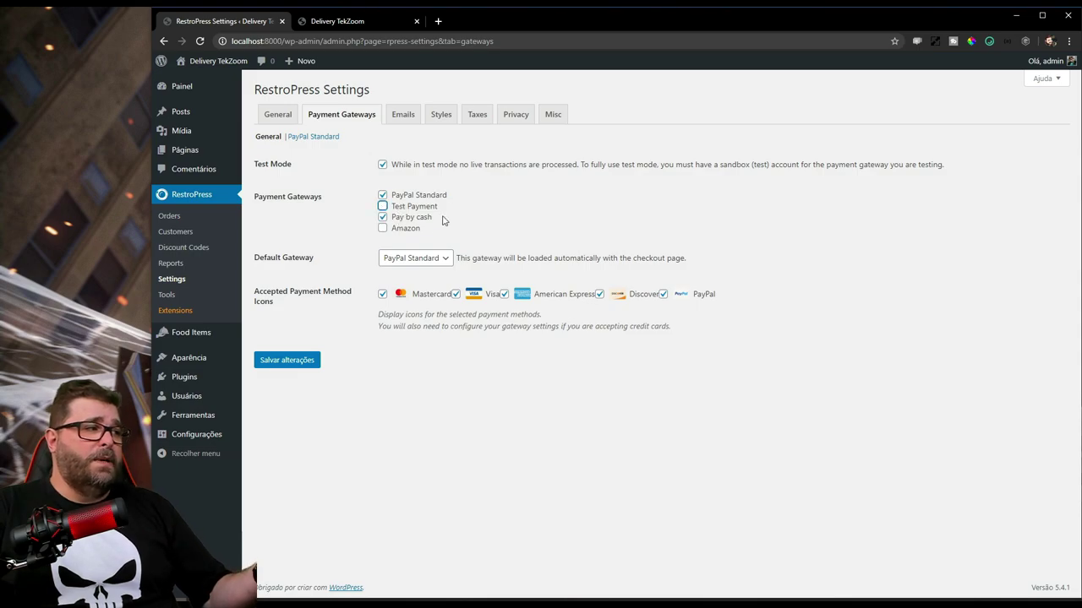
# Step: Enable the Test Payment gateway with Test Mode on, and save the payment gateway settings
pyautogui.click(424, 167)
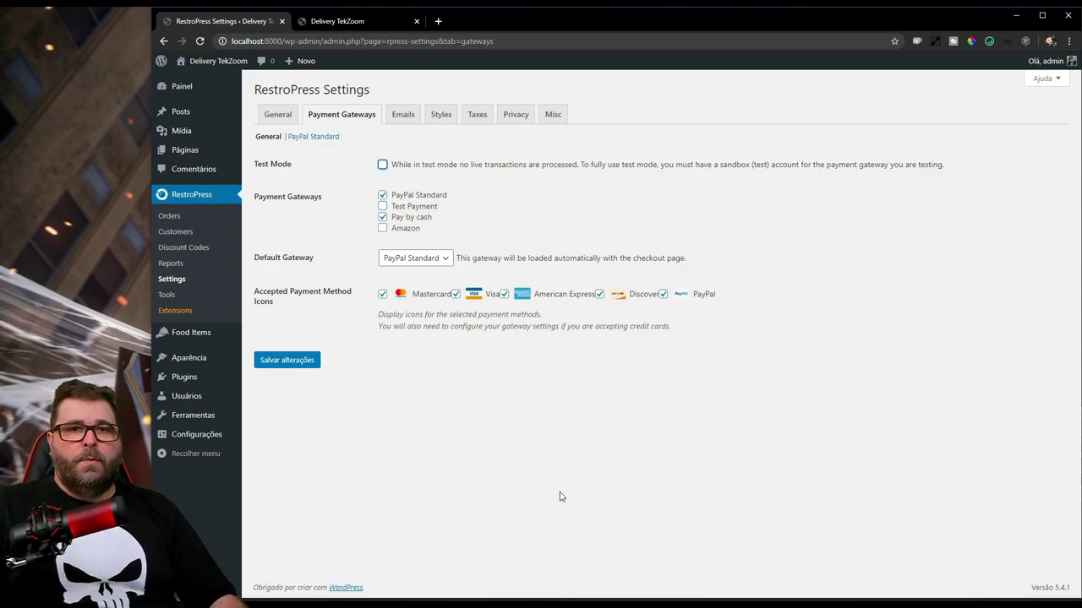
pyautogui.click(442, 169)
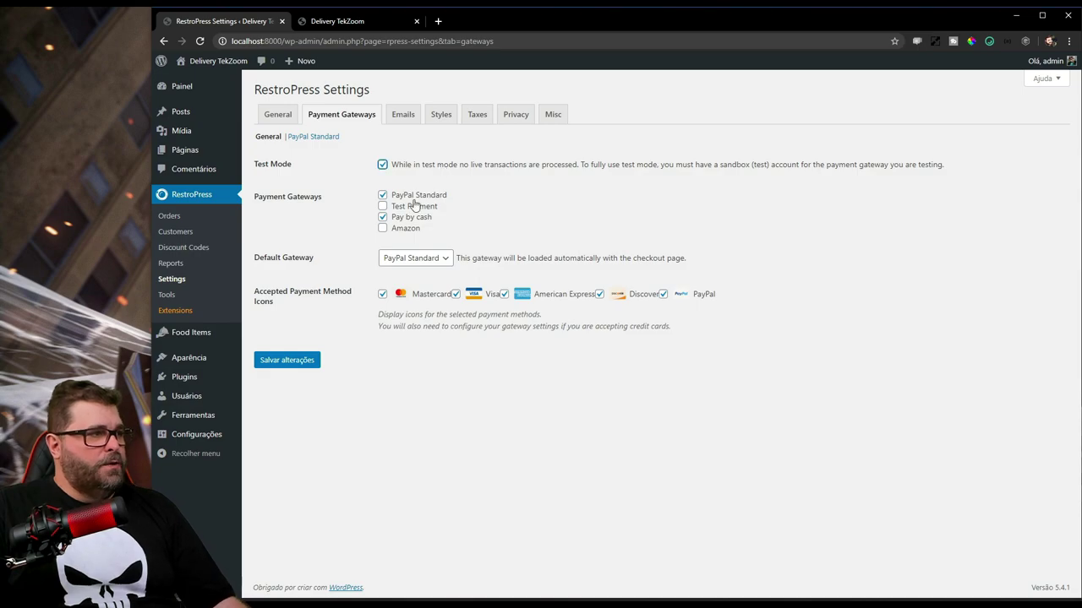
pyautogui.click(414, 209)
pyautogui.click(286, 360)
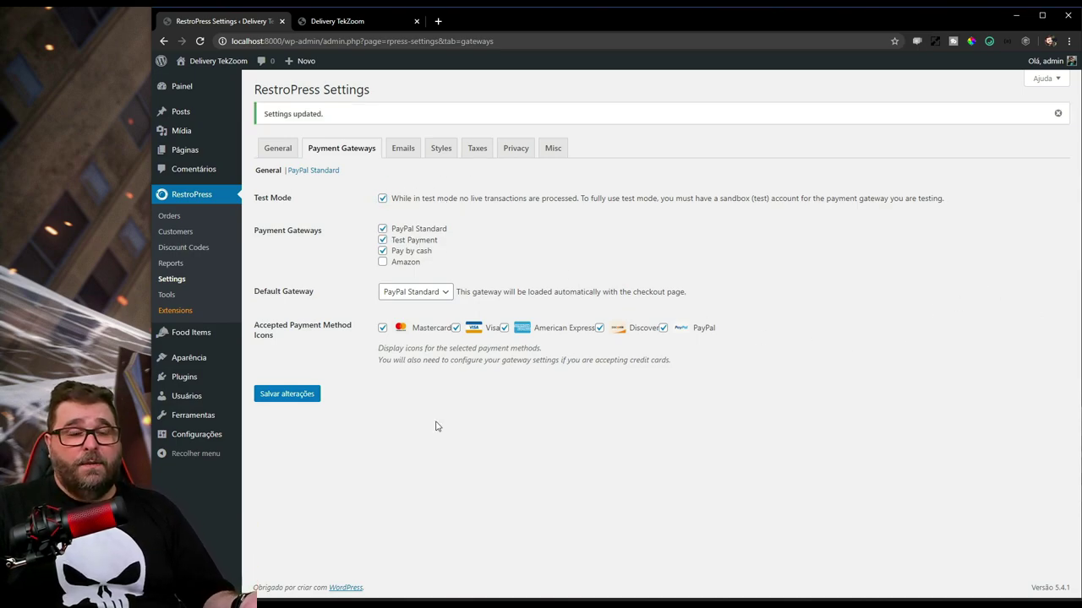
# Step: Open the PayPal Standard settings and review the email, image URL, identity token, IPN verification and API credential fields
pyautogui.click(335, 171)
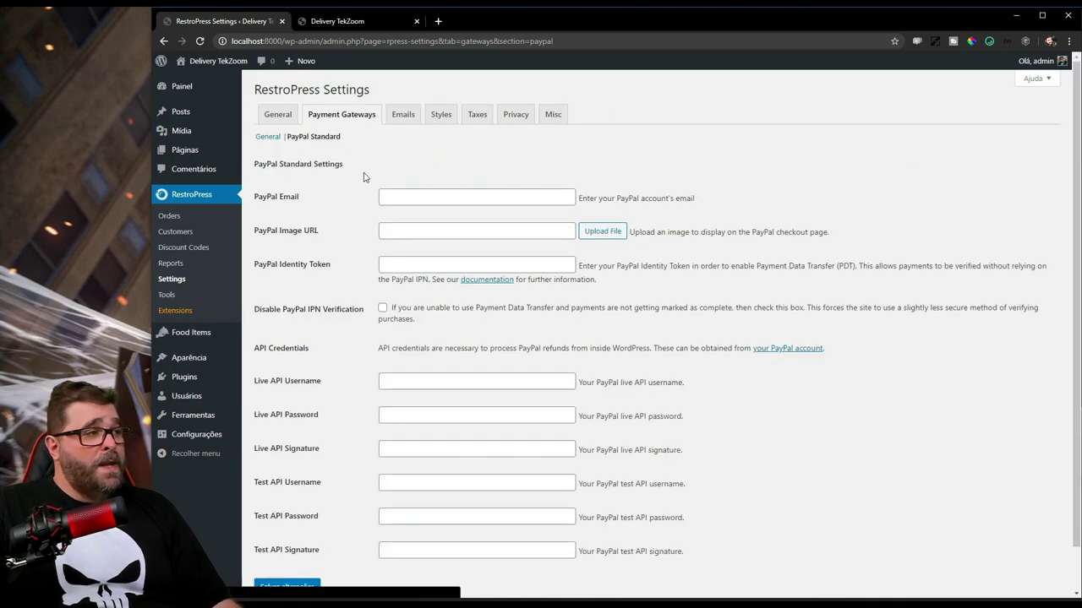
pyautogui.click(424, 196)
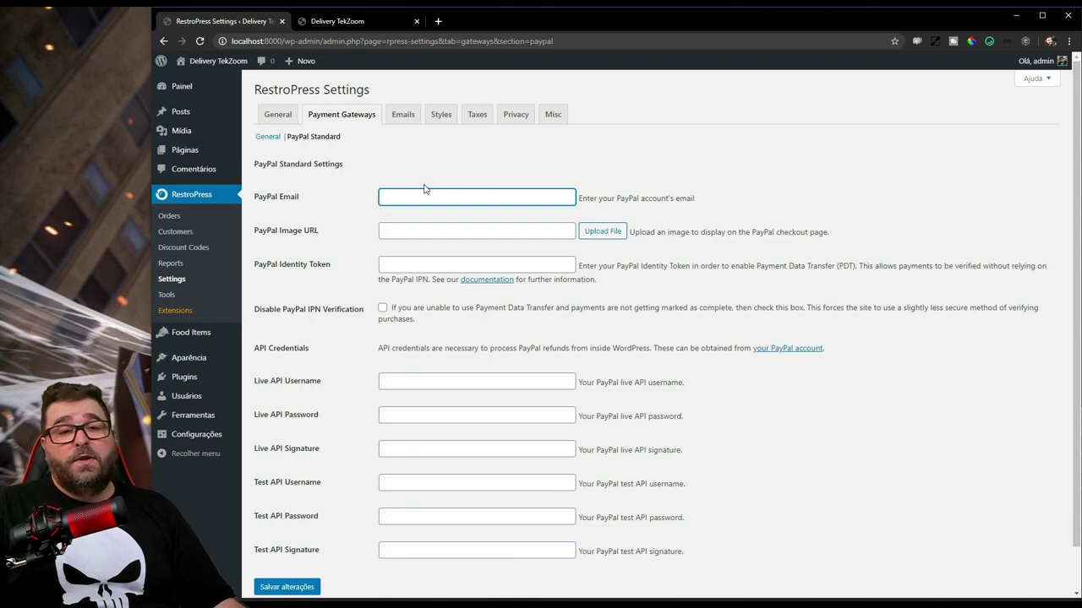
pyautogui.click(418, 228)
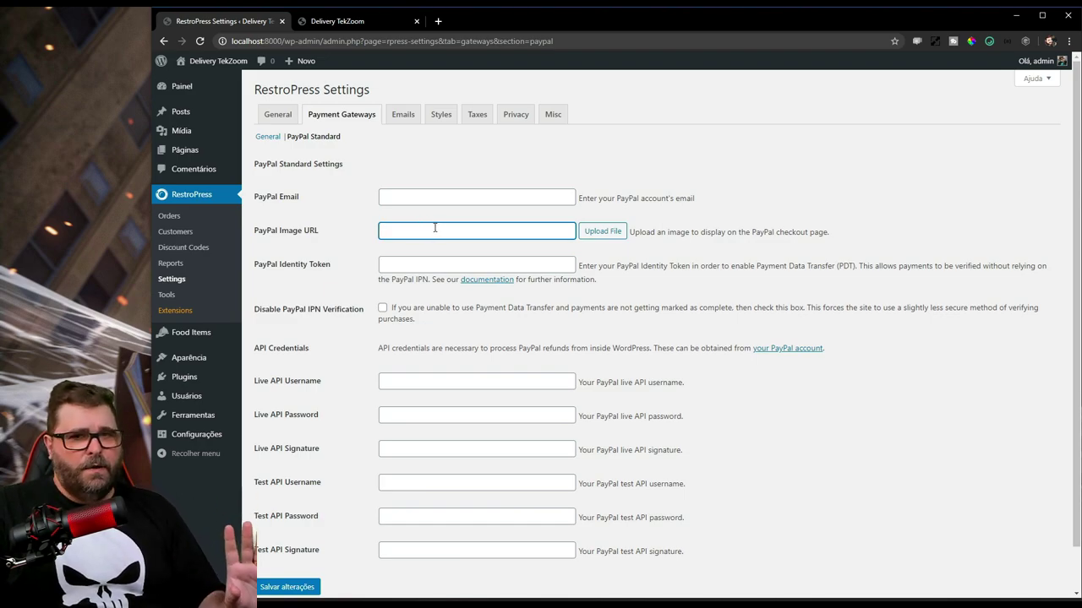
pyautogui.click(409, 265)
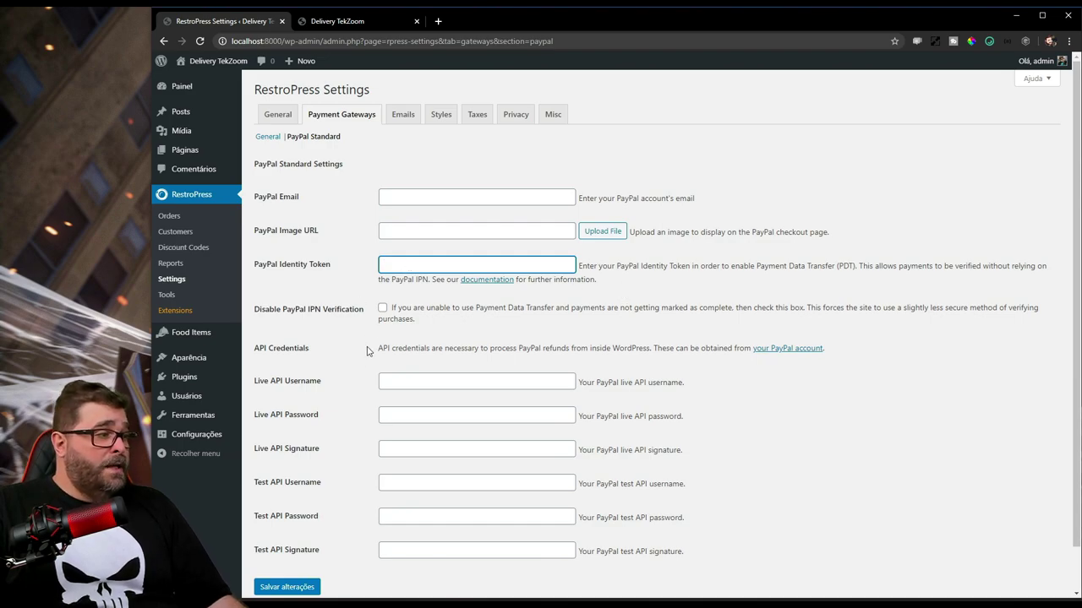
pyautogui.scroll(-1, 352, 370)
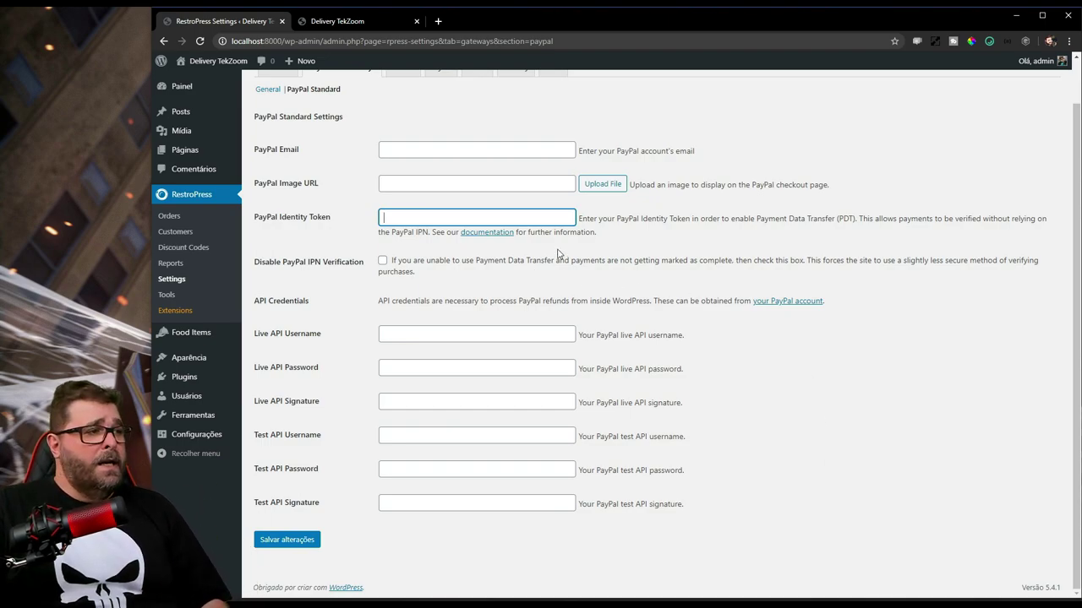
# Step: View the PayPal Standard documentation linked from the identity token setting, and return to the PayPal Standard settings
pyautogui.click(483, 235)
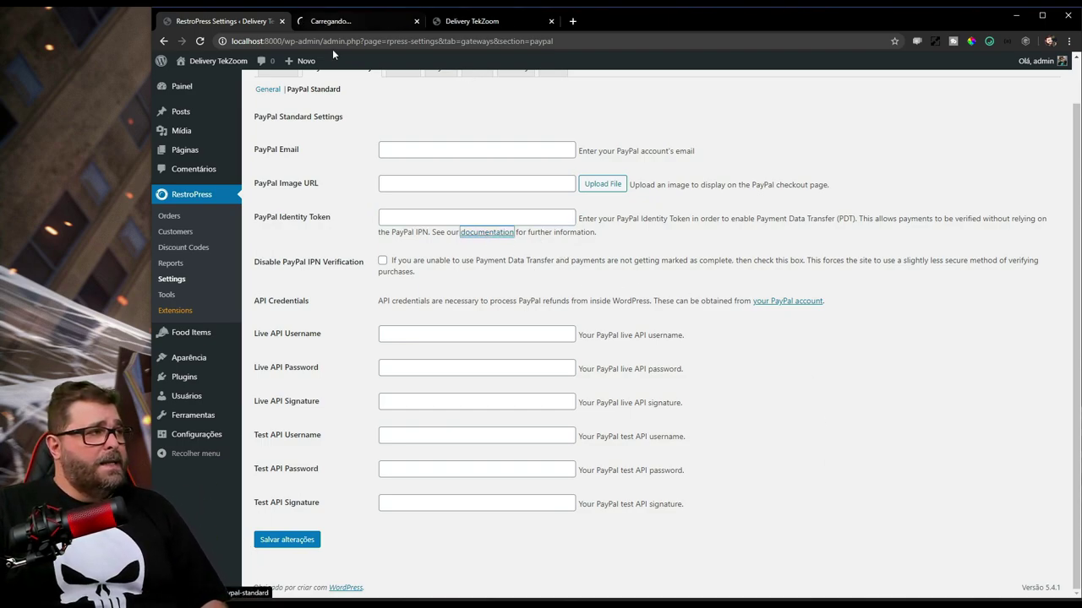
pyautogui.click(359, 22)
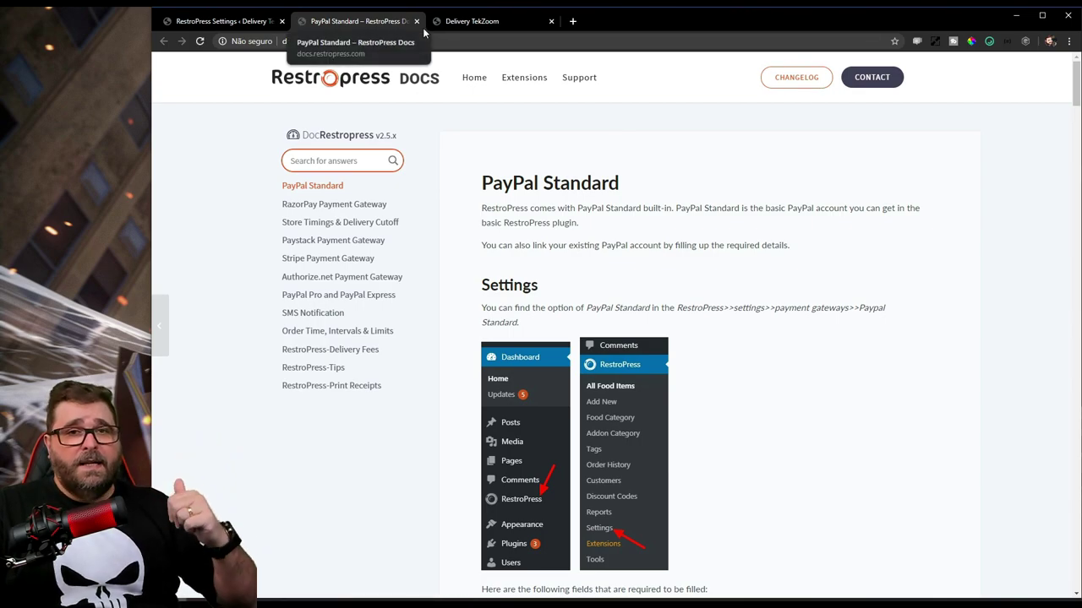
pyautogui.click(416, 21)
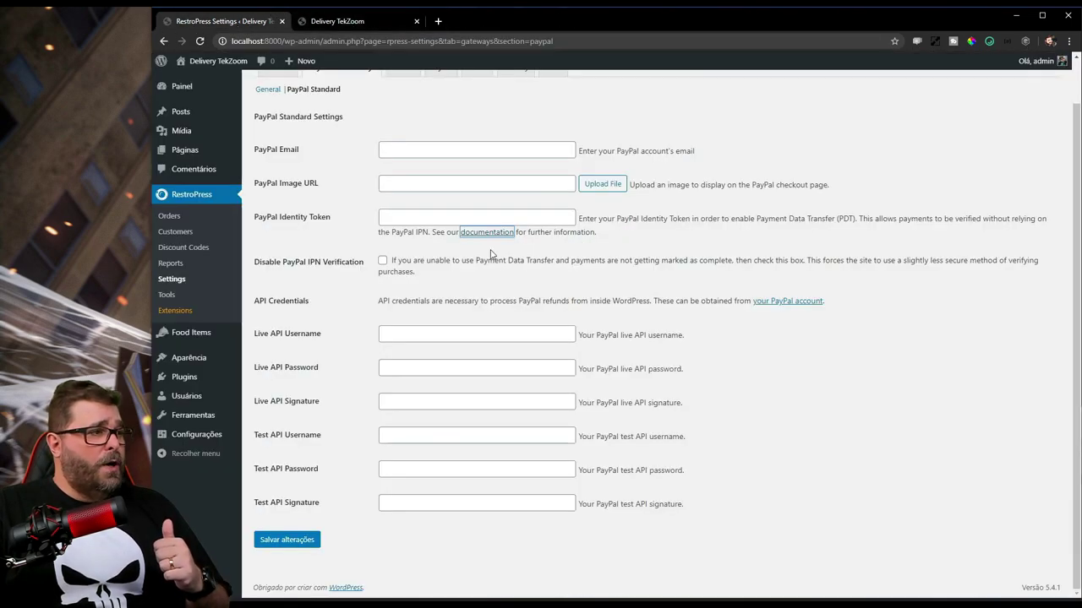
pyautogui.scroll(1, 701, 338)
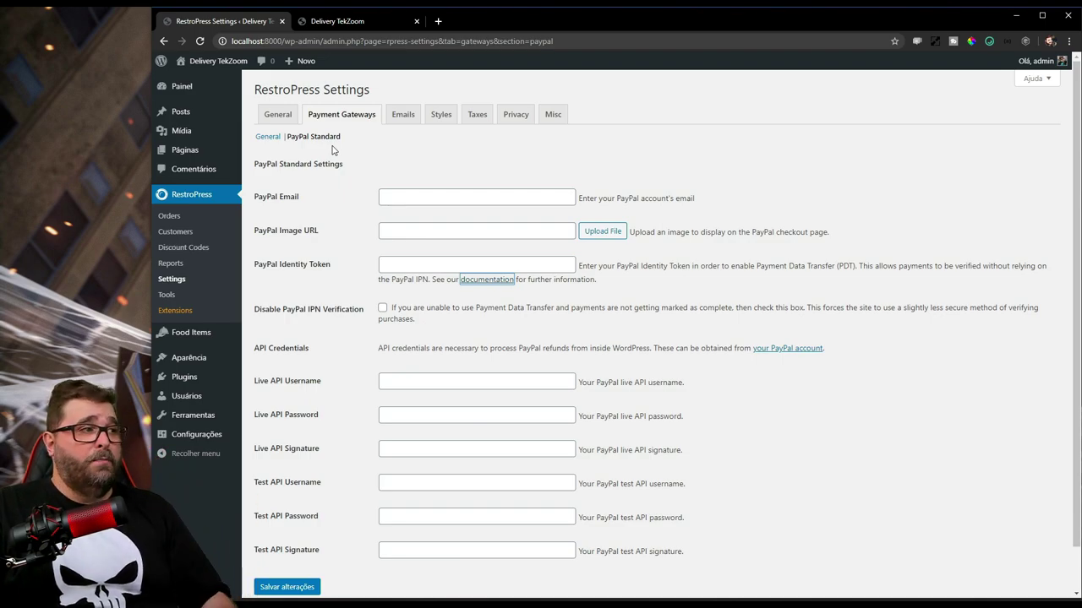
# Step: Reload the storefront, add one Macarrone Penne to the cart with the current order settings, and try to check out
pyautogui.hotkey('ctrl', 'Tab')
pyautogui.press('F5')
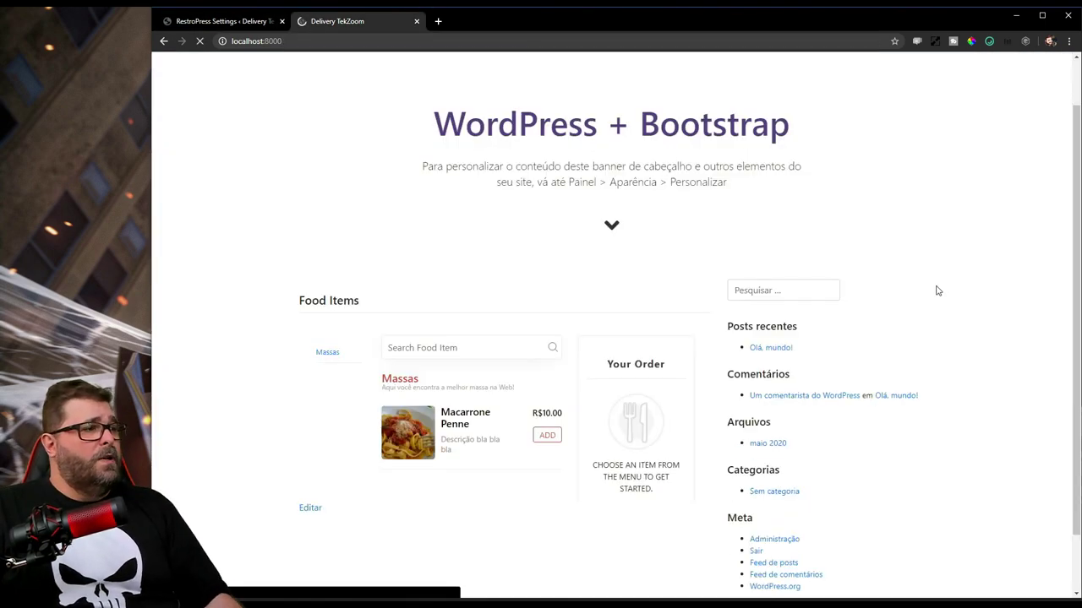
pyautogui.click(553, 438)
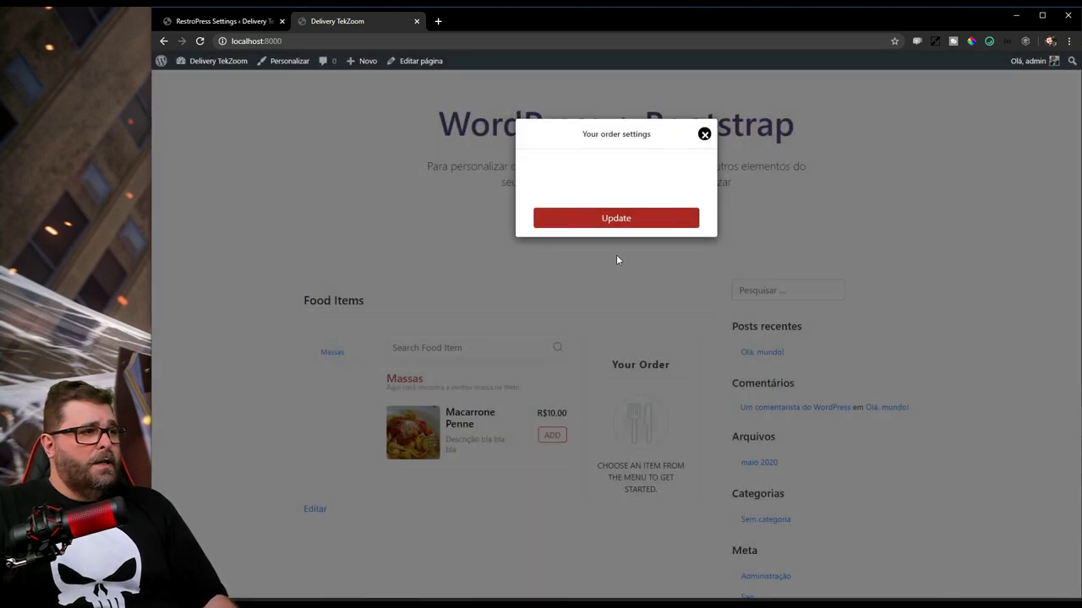
pyautogui.click(616, 221)
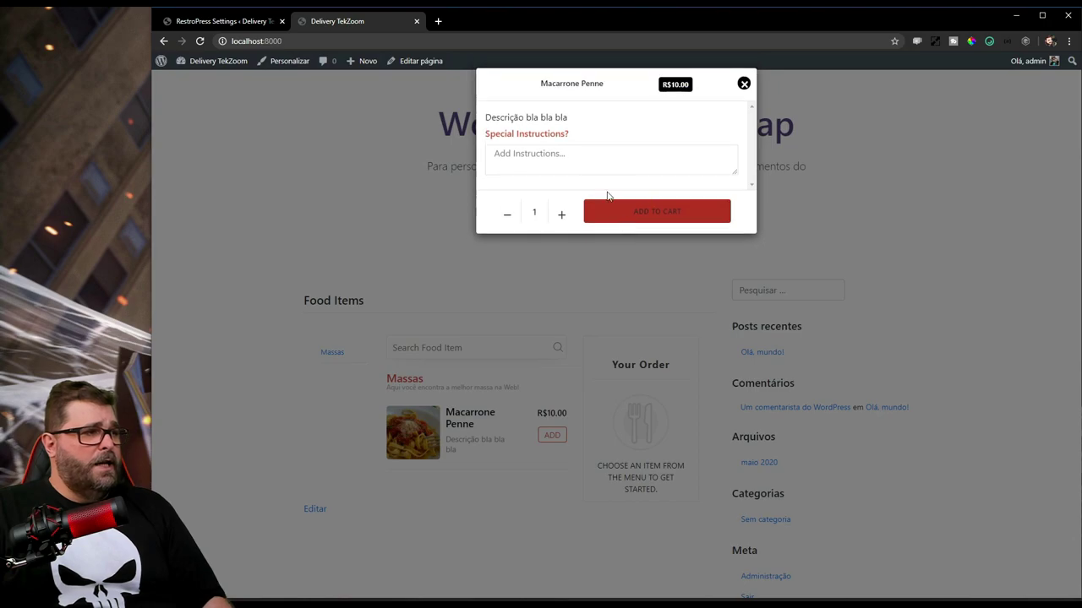
pyautogui.click(648, 211)
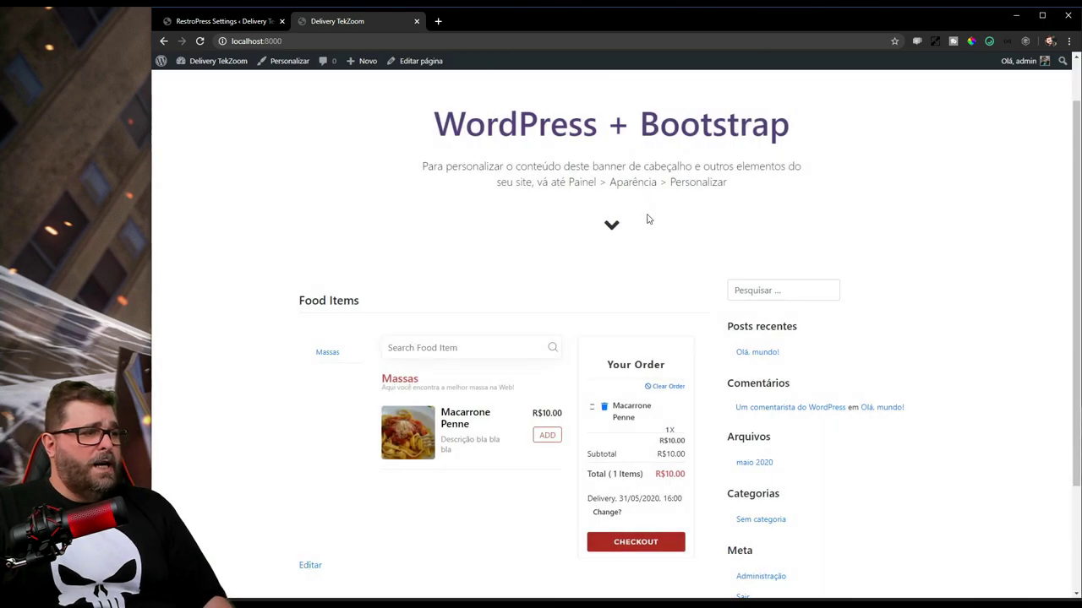
pyautogui.click(635, 541)
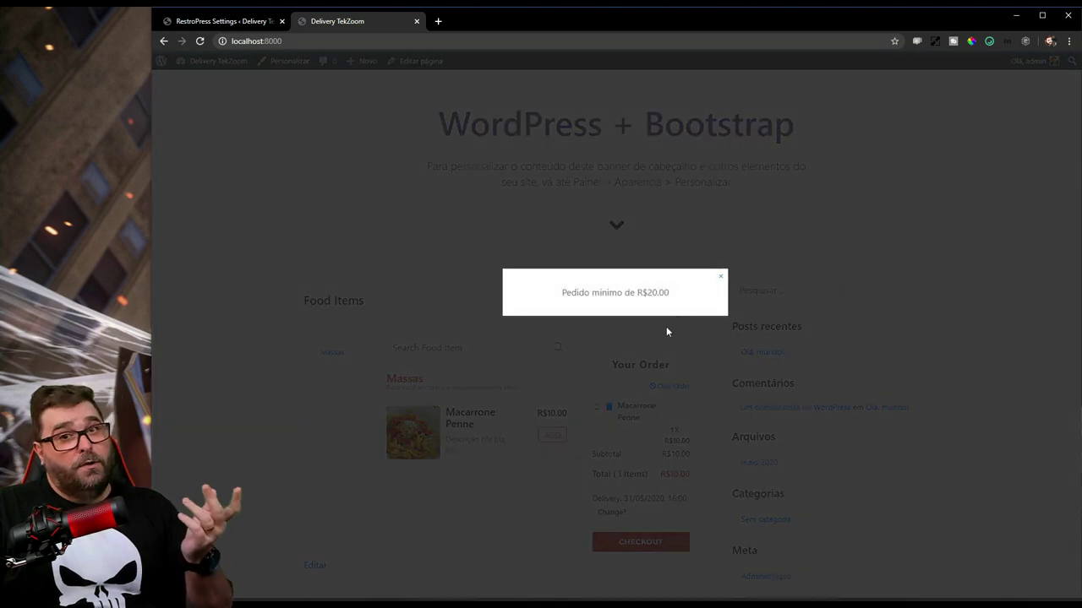
pyautogui.click(720, 277)
# Step: Add a second Macarrone Penne to the order and proceed to checkout
pyautogui.click(552, 435)
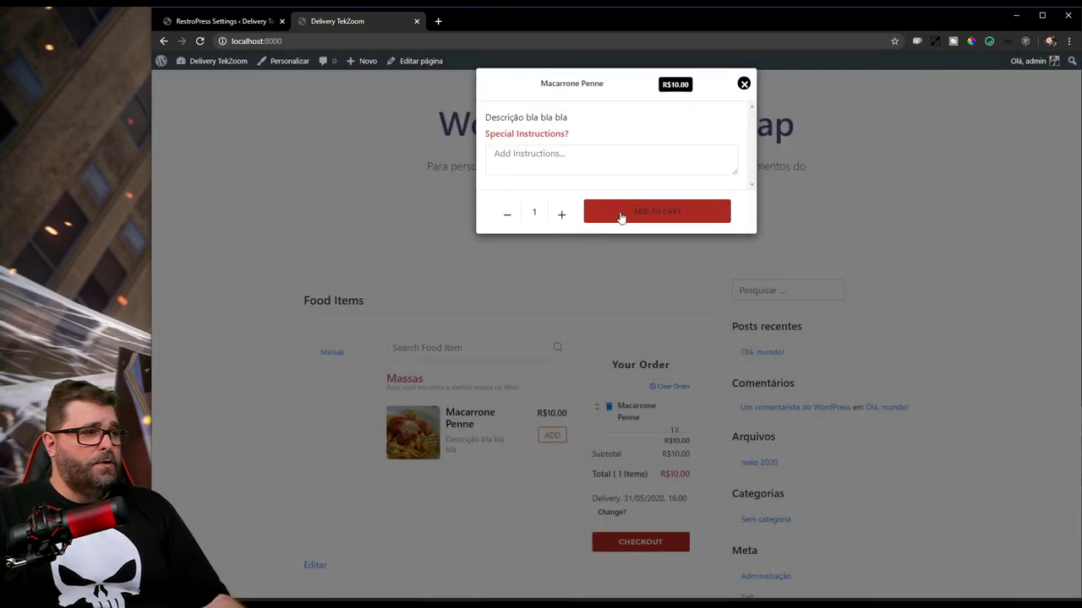
pyautogui.click(620, 217)
pyautogui.scroll(-1, 616, 407)
pyautogui.scroll(-2, 615, 407)
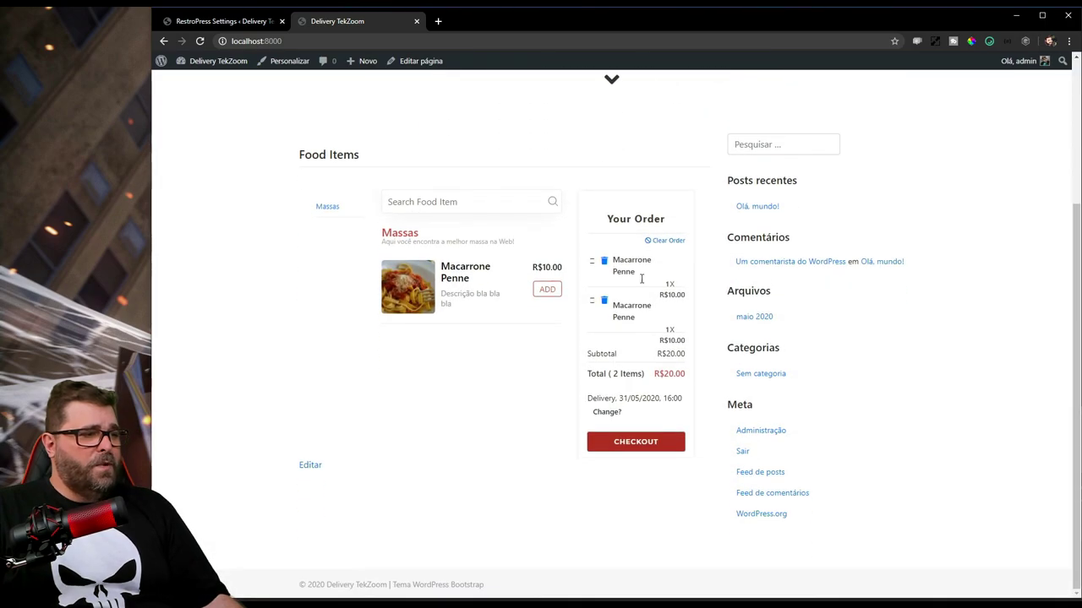
pyautogui.click(623, 447)
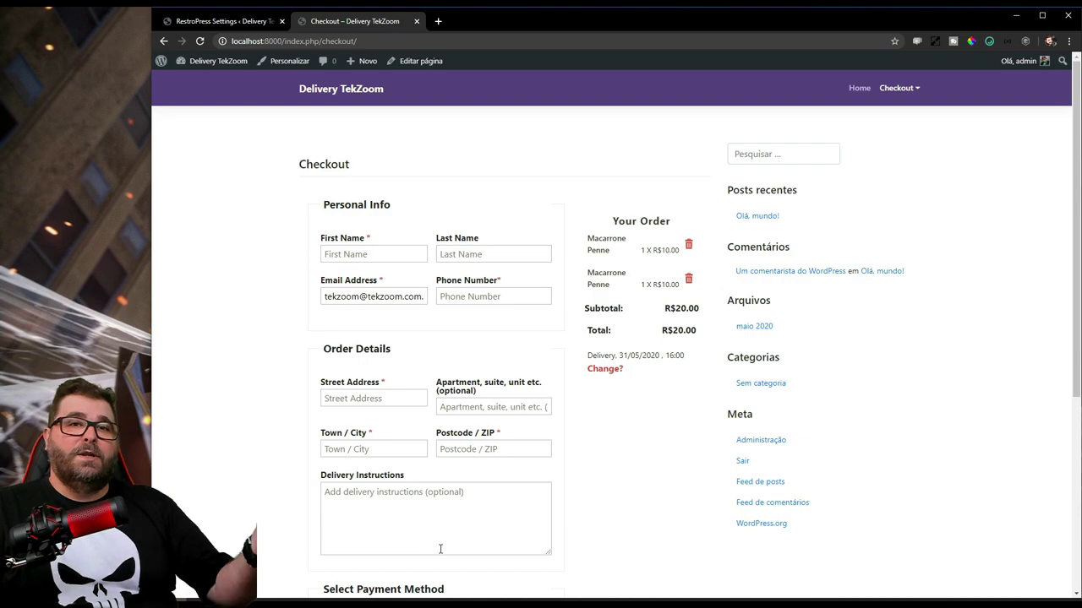
# Step: Try the PayPal, Test Payment and Pay by cash methods on the checkout page, leaving Pay by cash selected
pyautogui.scroll(-3, 433, 535)
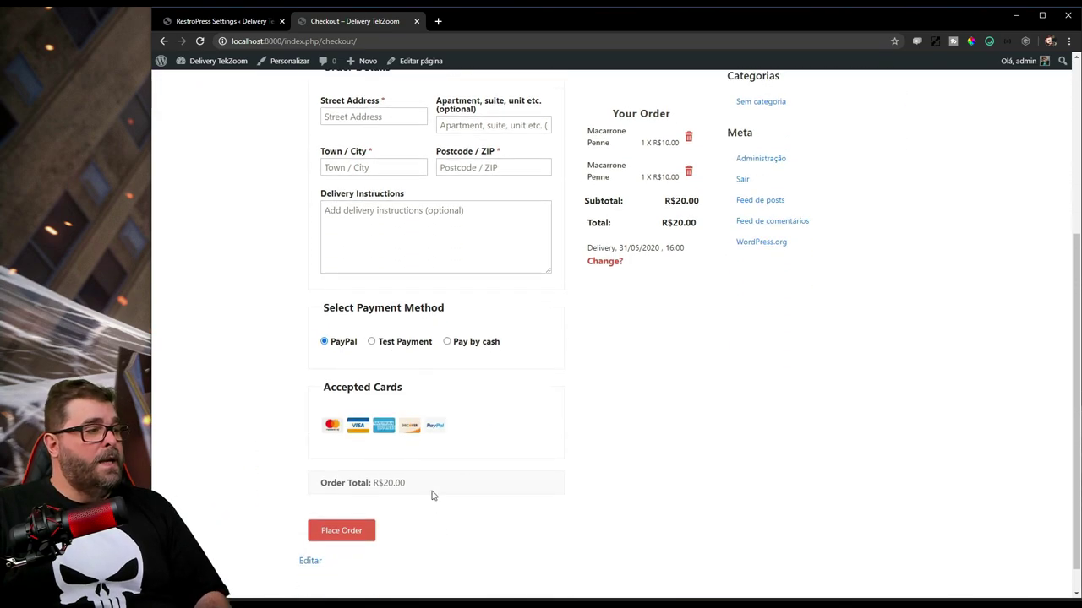
pyautogui.click(395, 342)
pyautogui.click(463, 382)
pyautogui.click(382, 385)
pyautogui.click(333, 384)
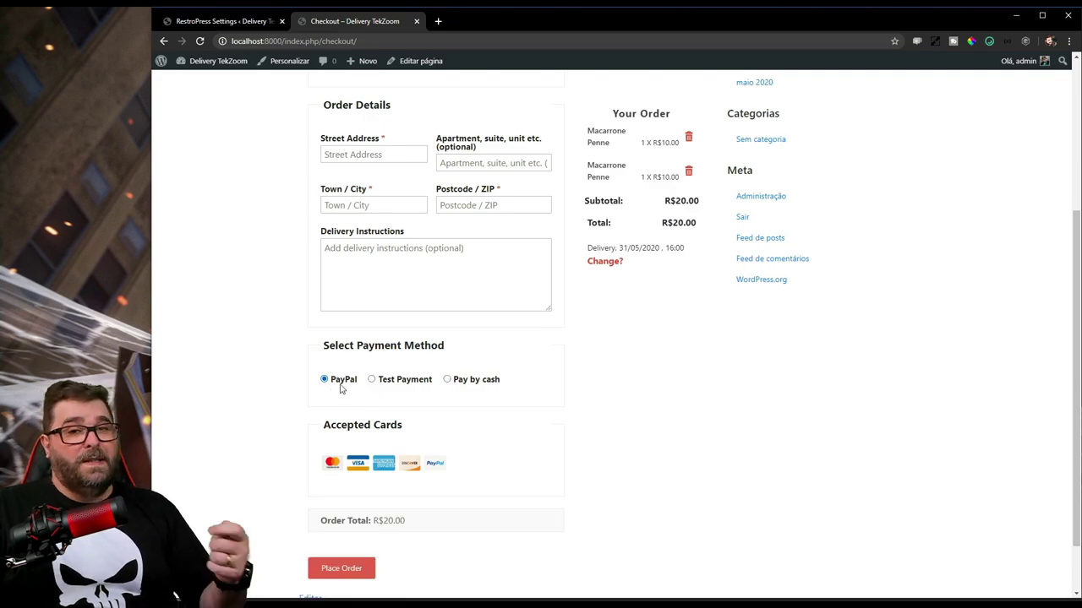
pyautogui.click(388, 385)
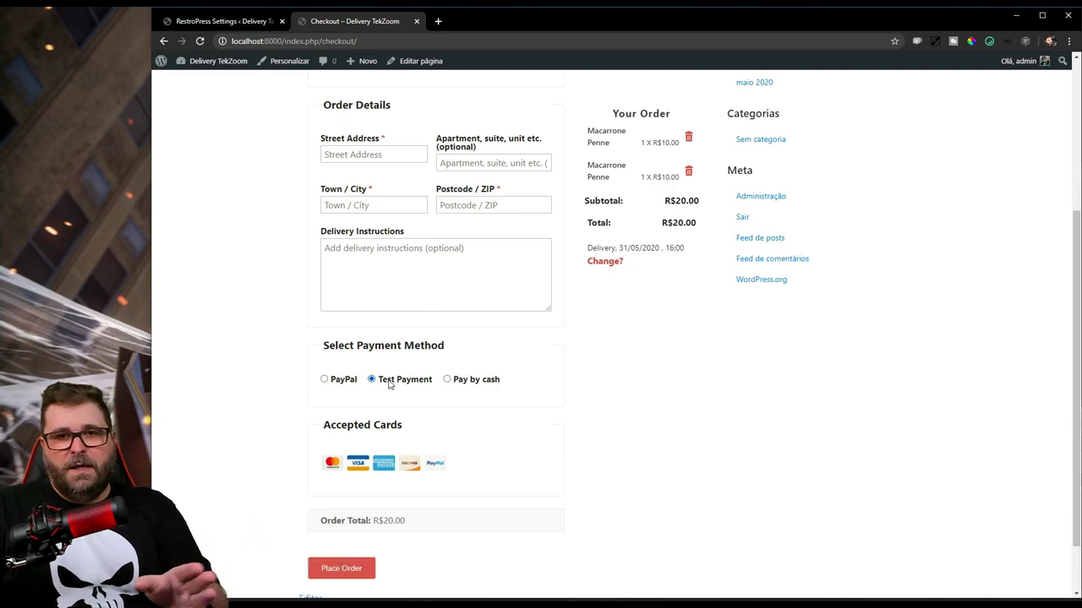
pyautogui.click(460, 384)
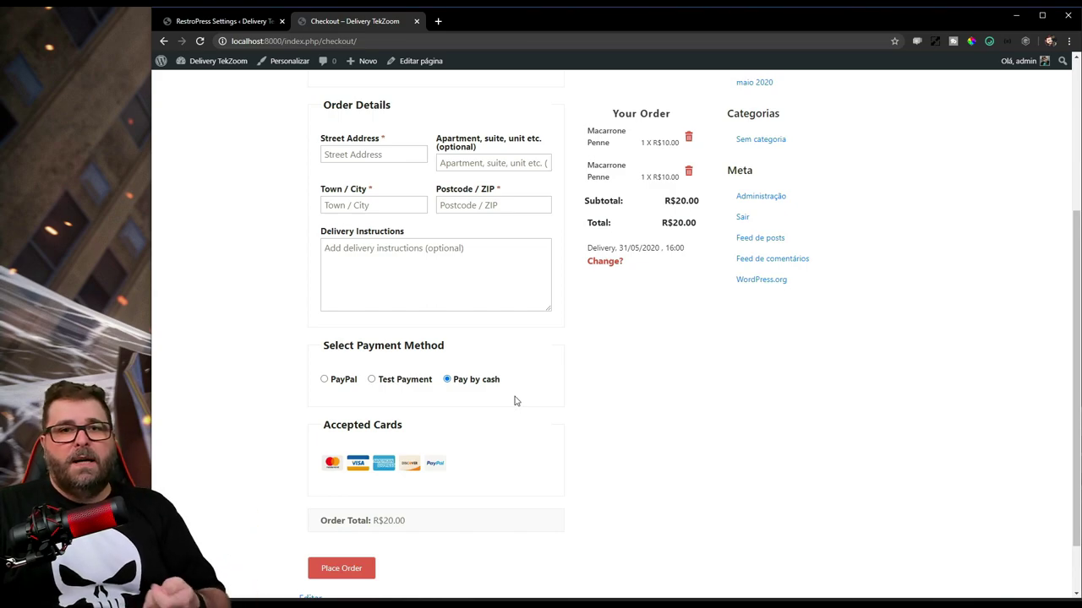
pyautogui.scroll(-2, 507, 414)
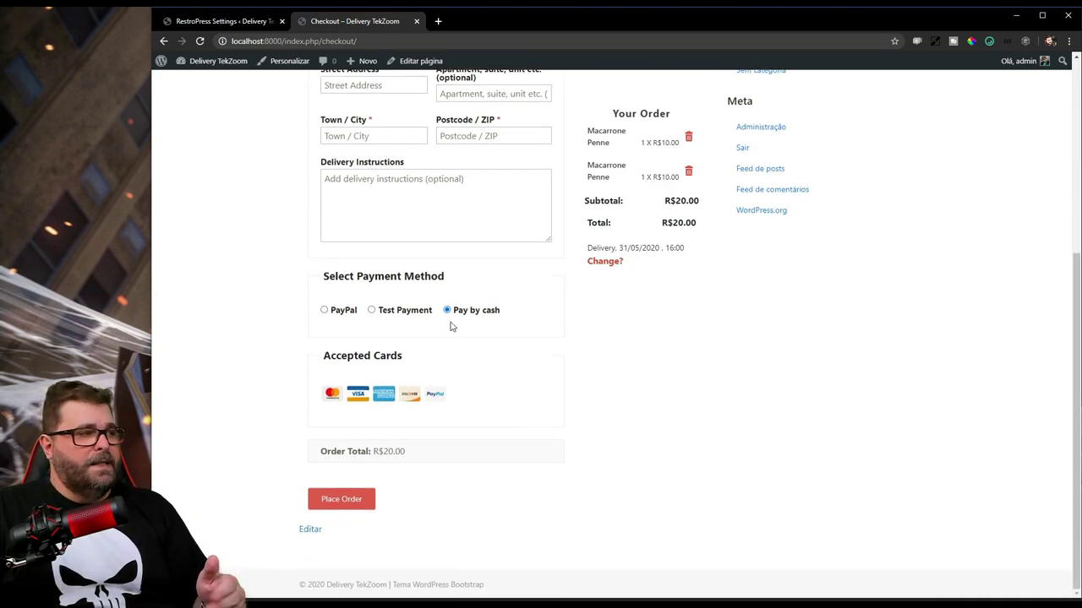
# Step: Compare the general payment gateway settings with the payment options and order details on the checkout page
pyautogui.click(213, 22)
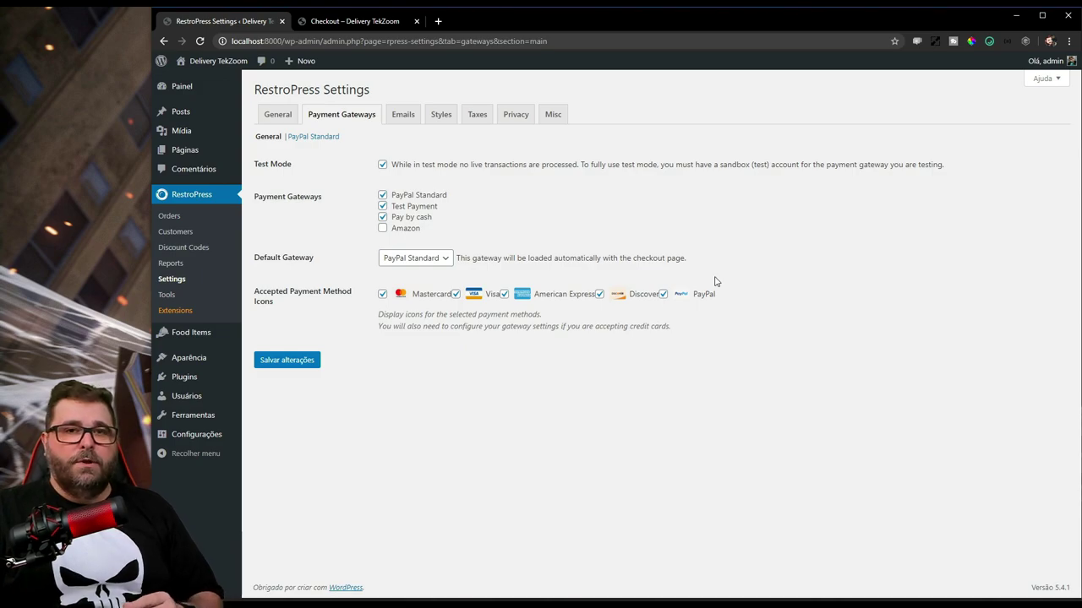
pyautogui.click(342, 22)
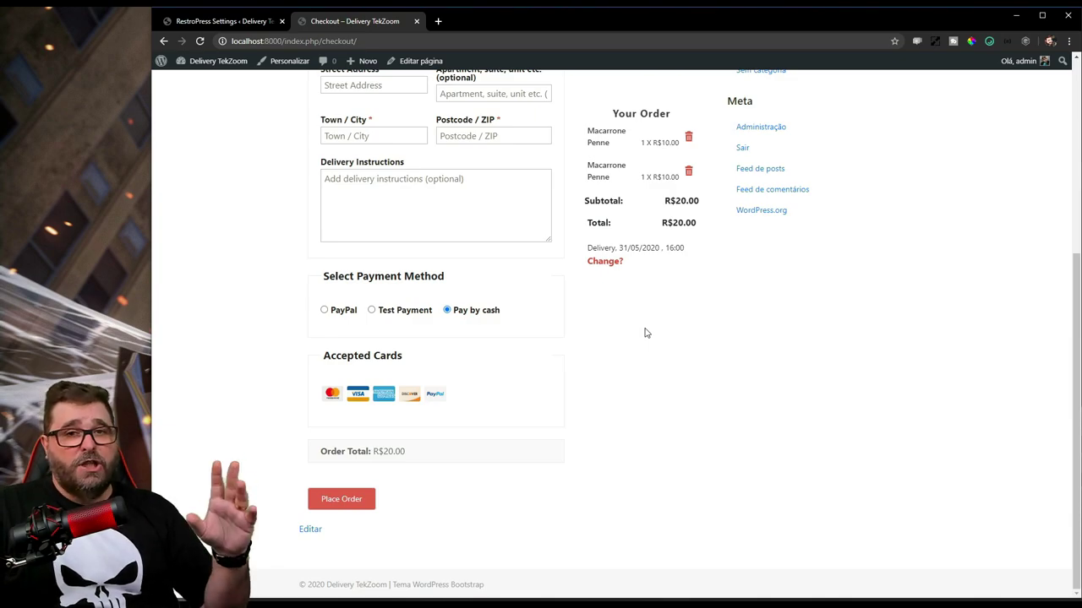
pyautogui.scroll(4, 645, 333)
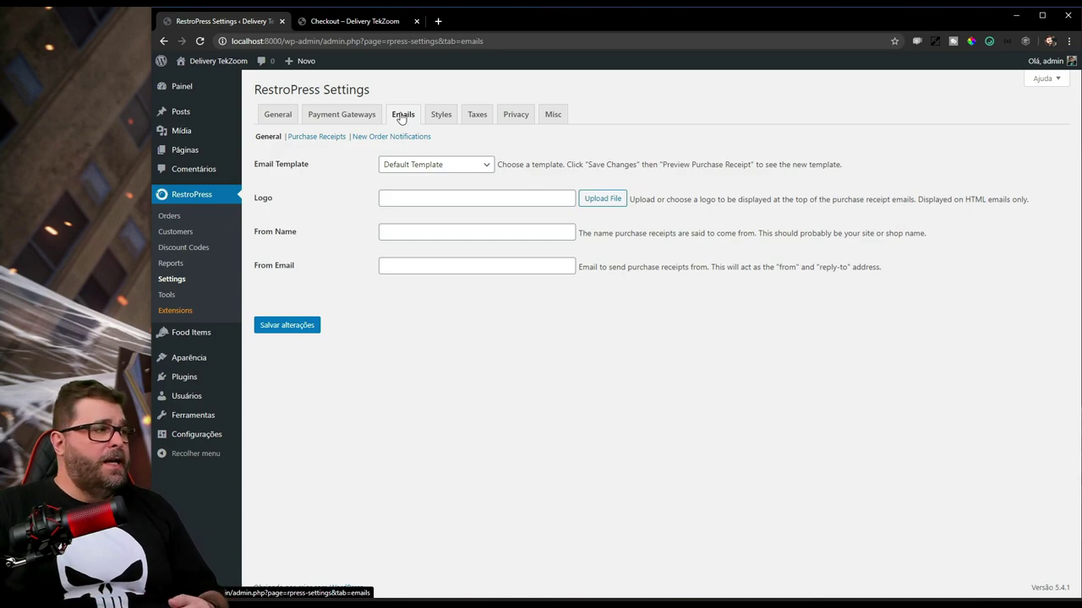
# Step: In the general email settings, set the From Name to TekZoom Delivery, fill in the From Email address, and save the changes
pyautogui.click(425, 195)
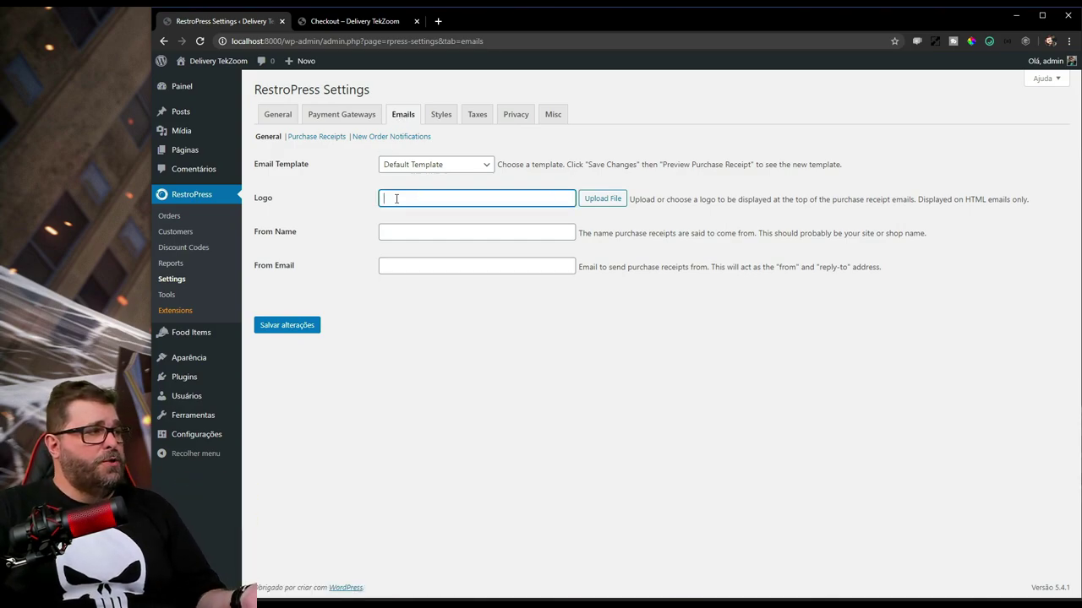
pyautogui.click(403, 230)
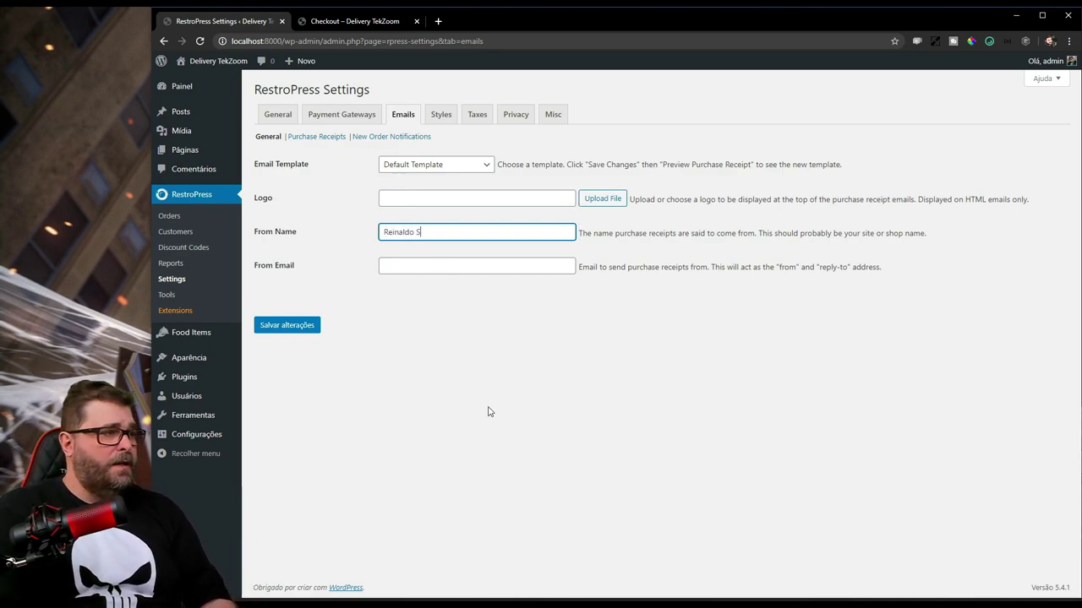
pyautogui.hotkey('ctrl', 'a')
pyautogui.press('BackSpace')
pyautogui.write('TekZoom')
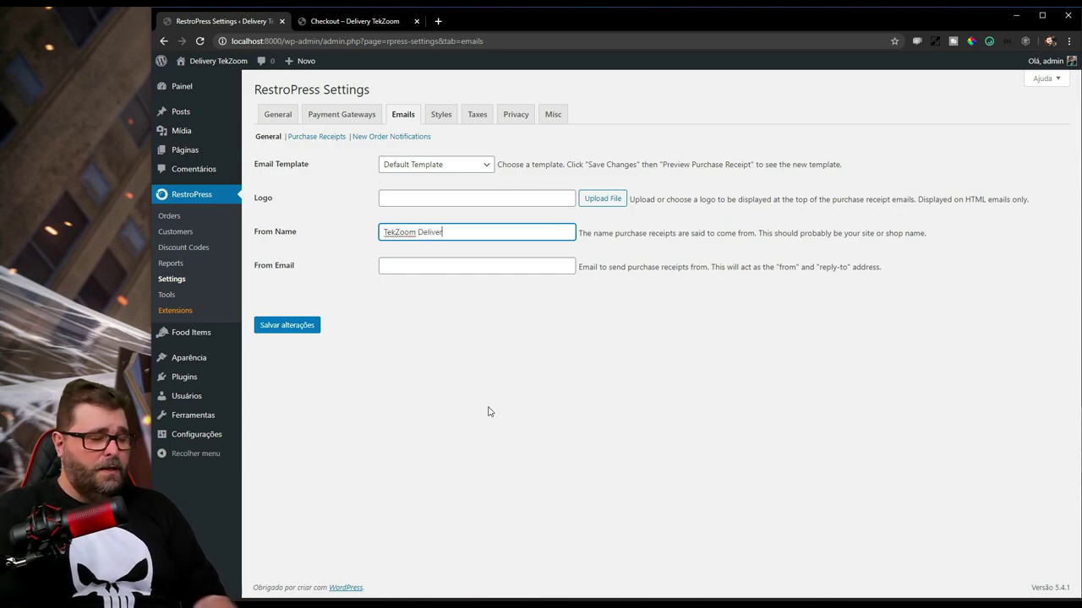
pyautogui.click(426, 265)
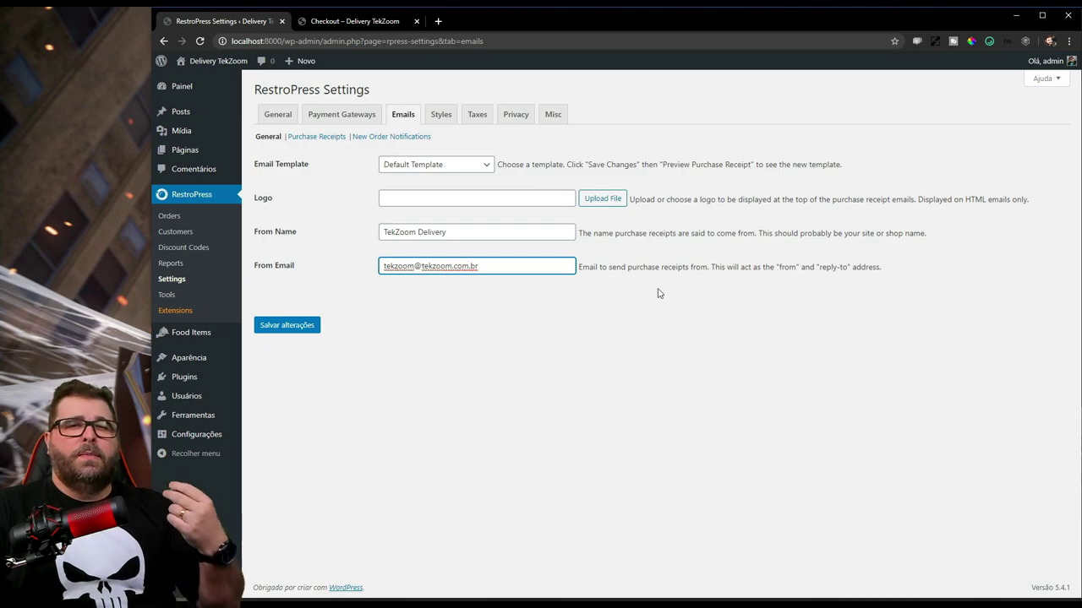
pyautogui.click(306, 329)
# Step: Open the purchase receipt email settings, copy the {fooditem_list} template tag, and review the other available tags
pyautogui.click(323, 139)
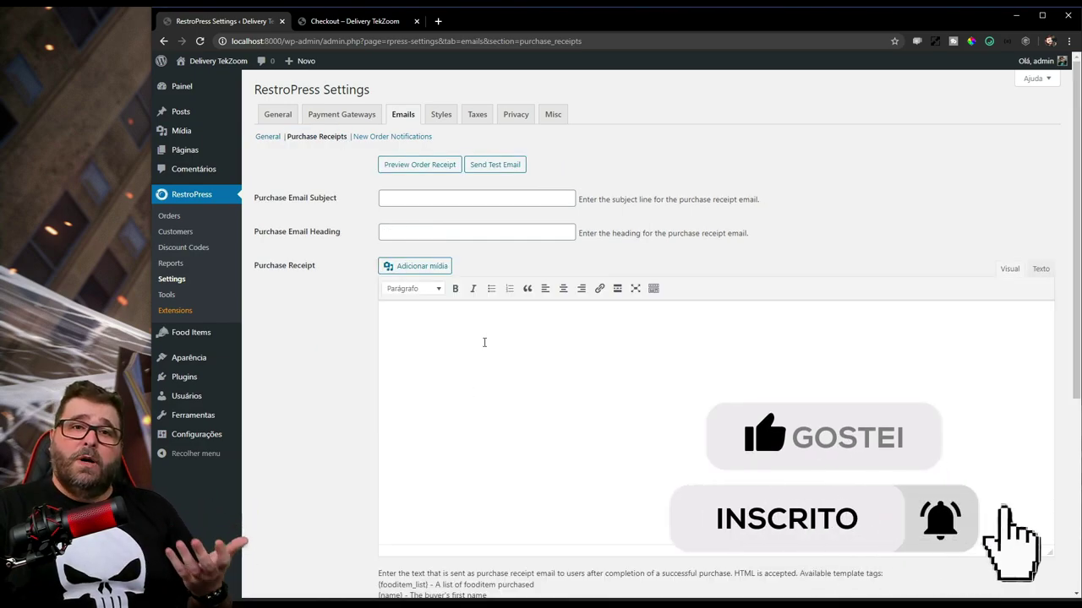
pyautogui.scroll(-1, 484, 342)
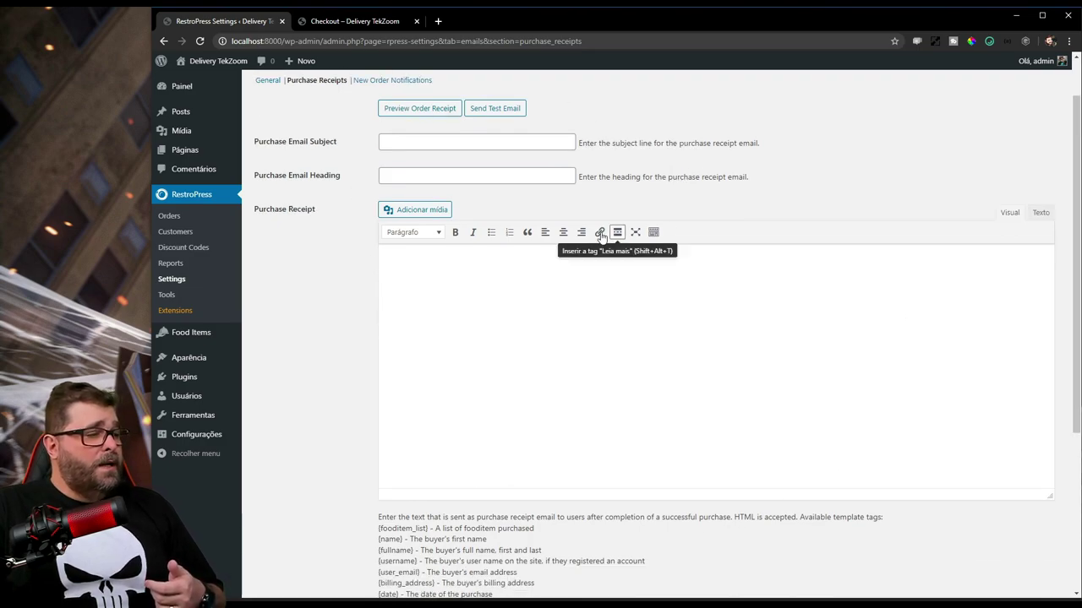
pyautogui.scroll(-3, 546, 299)
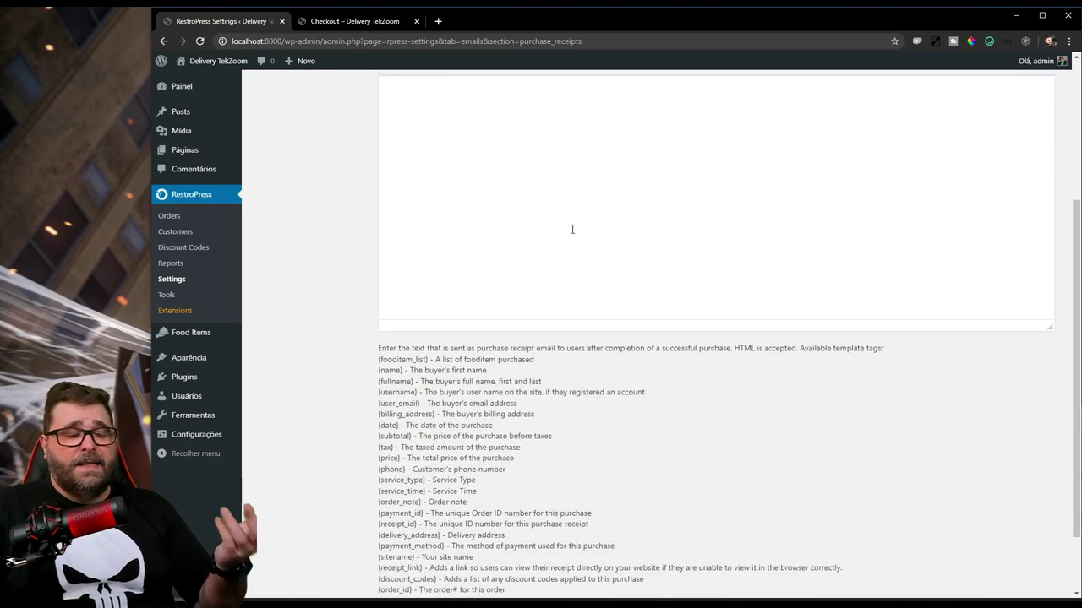
pyautogui.moveTo(379, 359); pyautogui.dragTo(429, 362)
pyautogui.hotkey('ctrl', 'c')
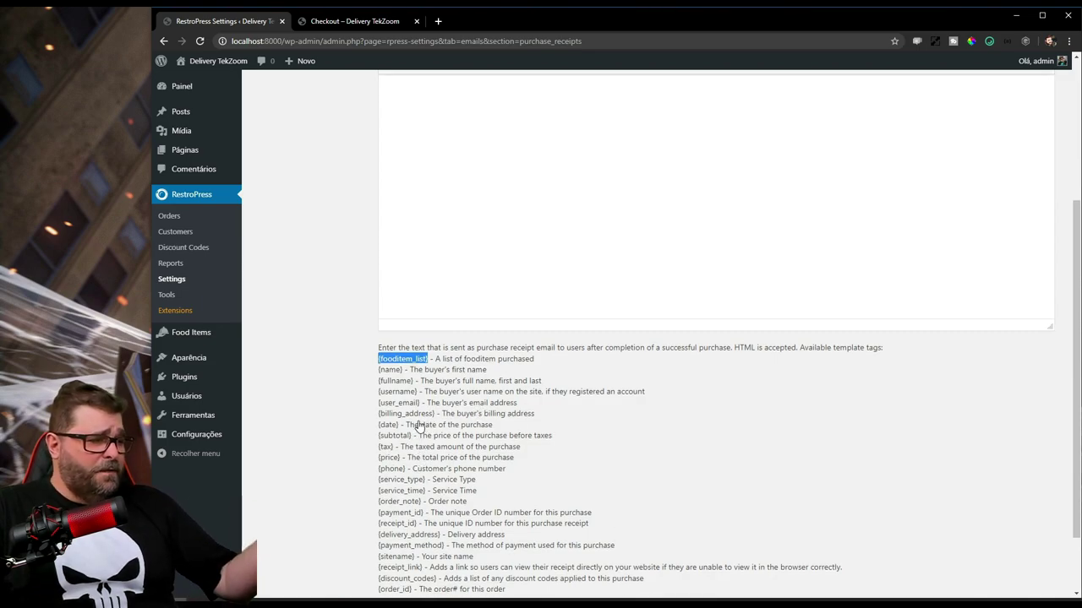
pyautogui.scroll(-2, 419, 457)
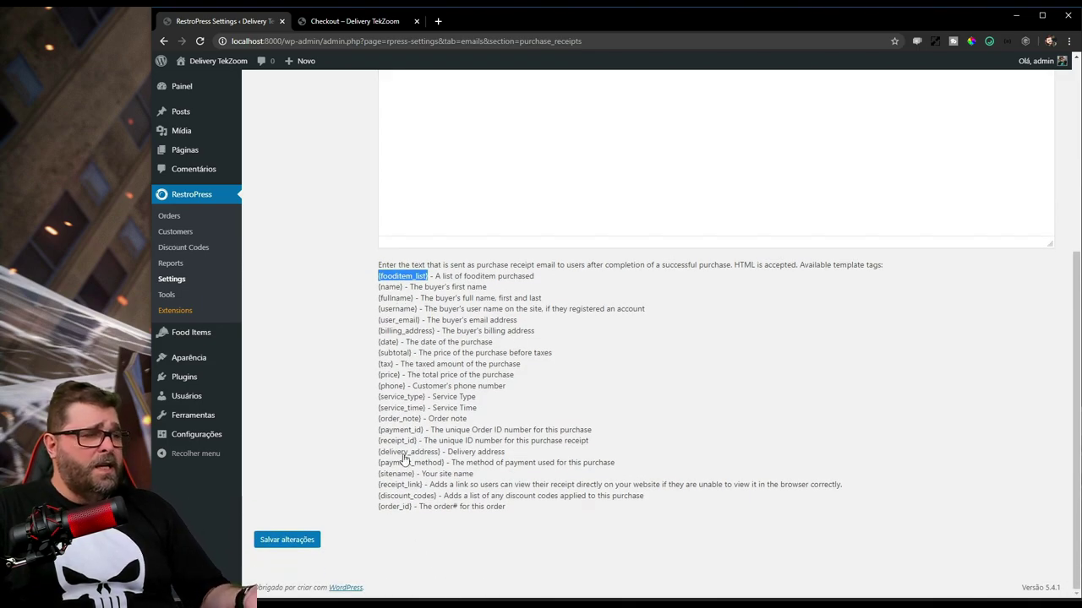
pyautogui.scroll(5, 466, 241)
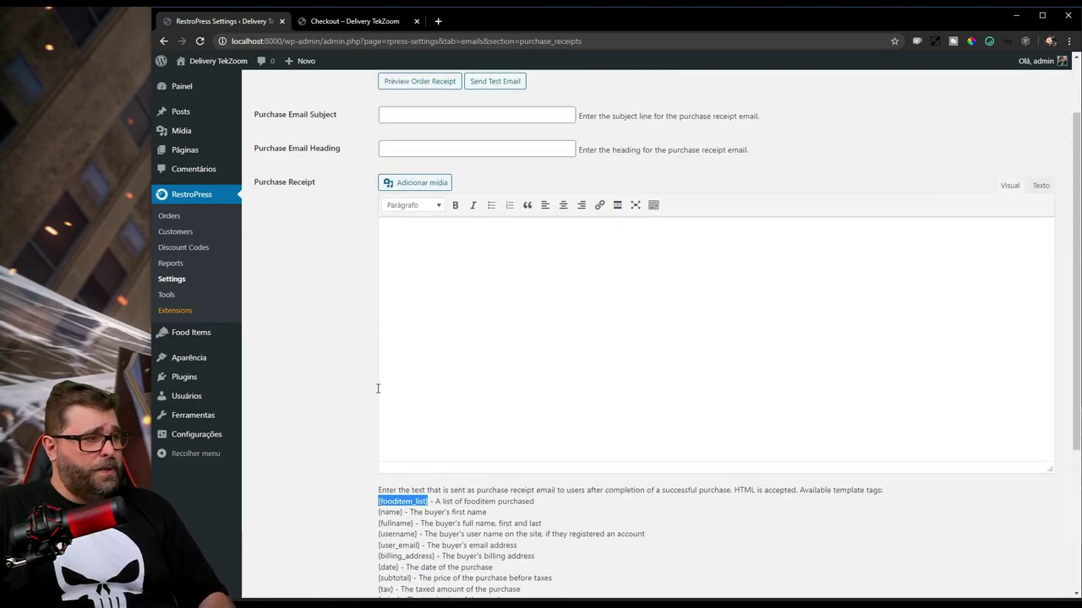
# Step: Set the purchase receipt text to "Seu pedido de: {fooditem_list}" and save the changes
pyautogui.click(409, 267)
pyautogui.hotkey('ctrl', 'v')
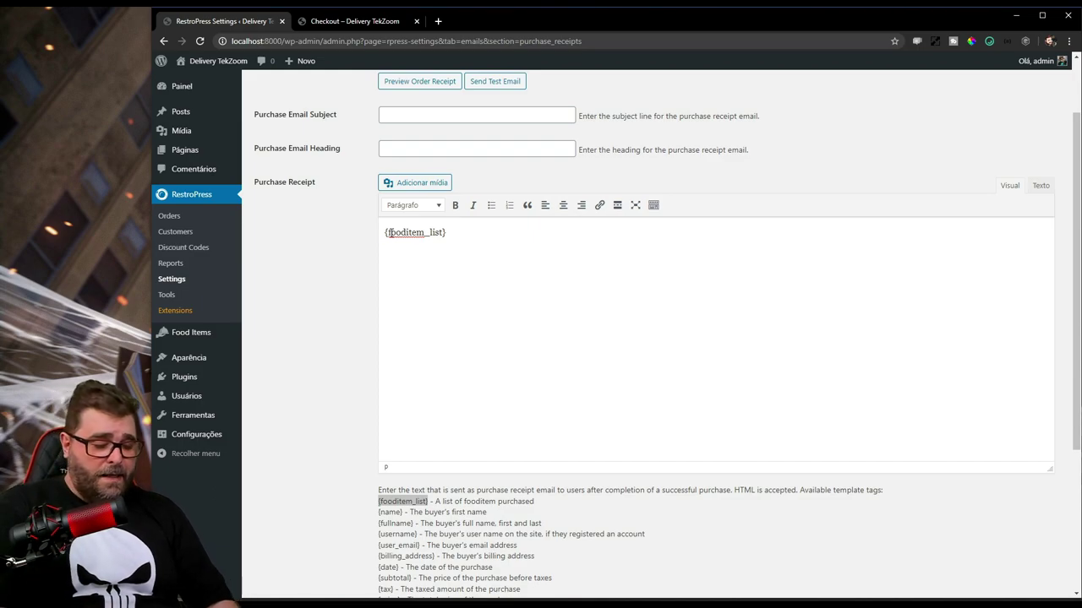
pyautogui.click(390, 233)
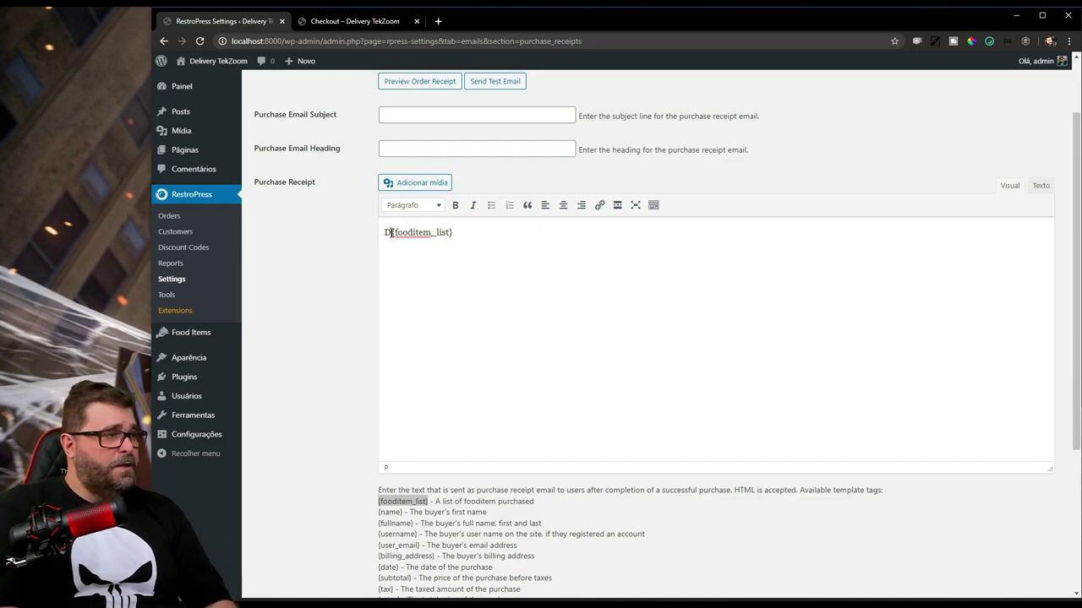
pyautogui.write('Seu pedido')
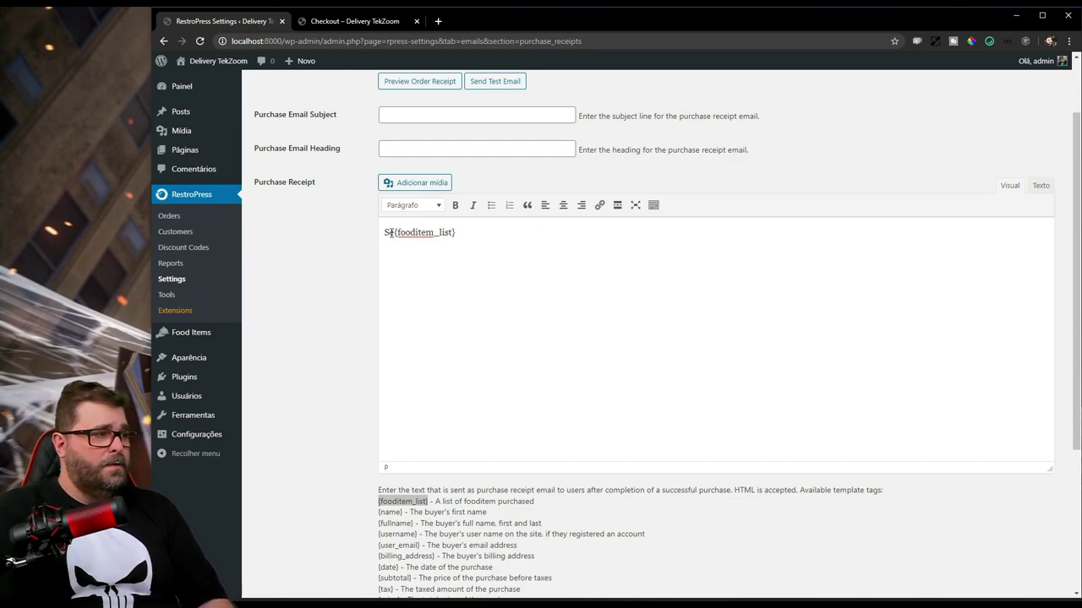
pyautogui.write(' de:')
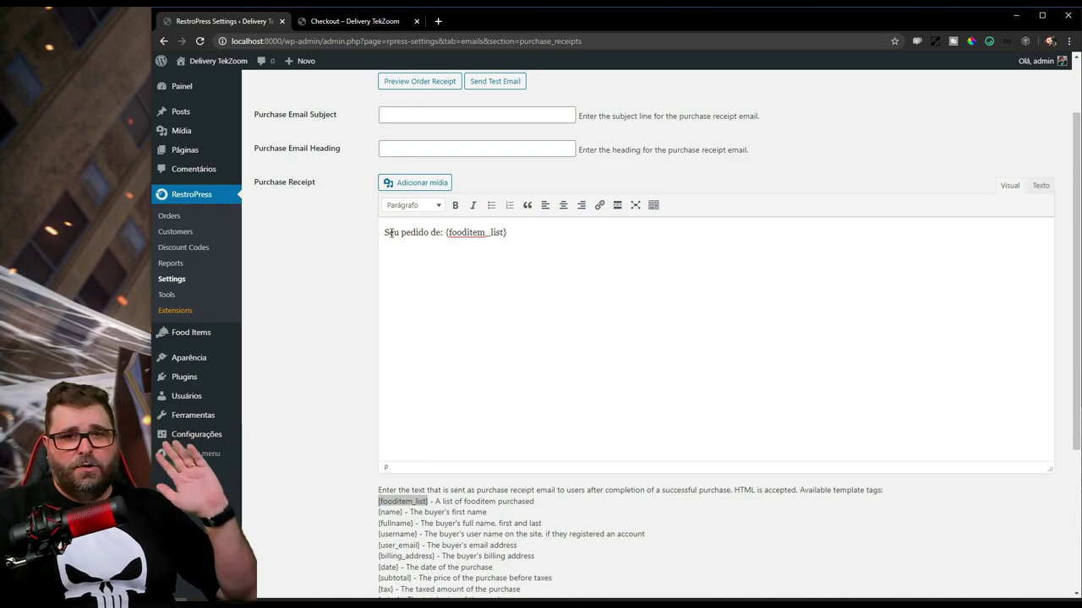
pyautogui.scroll(-1, 526, 321)
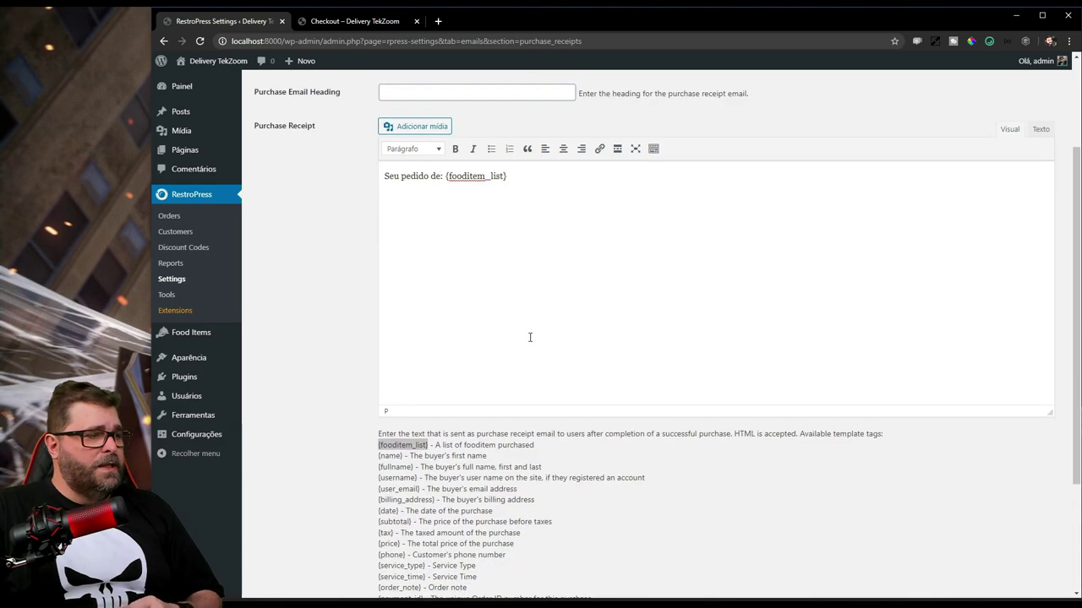
pyautogui.scroll(3, 562, 390)
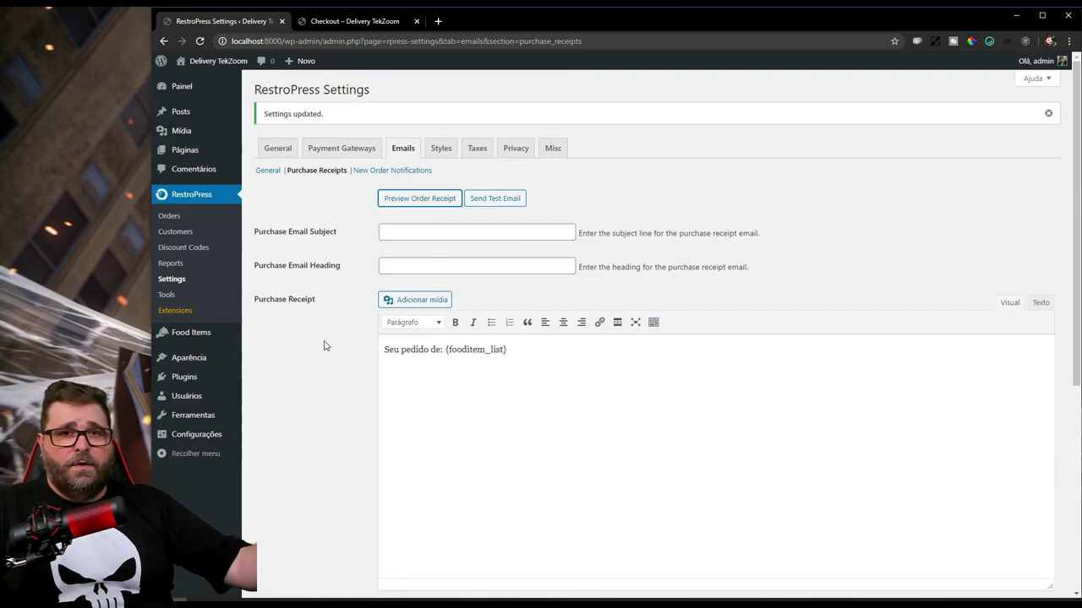
pyautogui.scroll(-4, 369, 341)
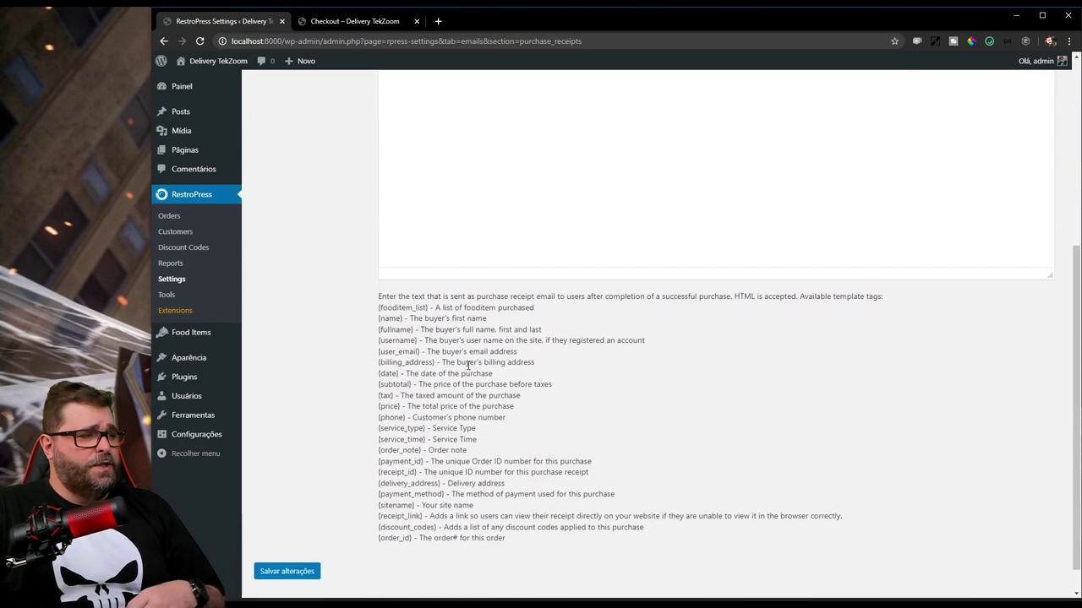
pyautogui.click(289, 545)
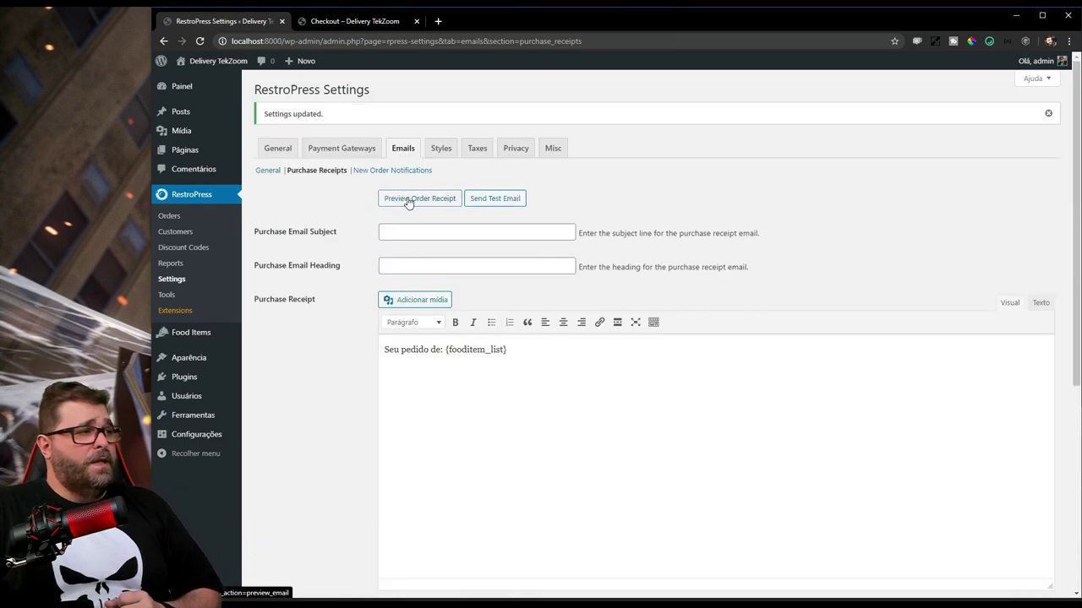
# Step: Preview the order receipt, send a test email, and check the receipt preview again
pyautogui.click(414, 199)
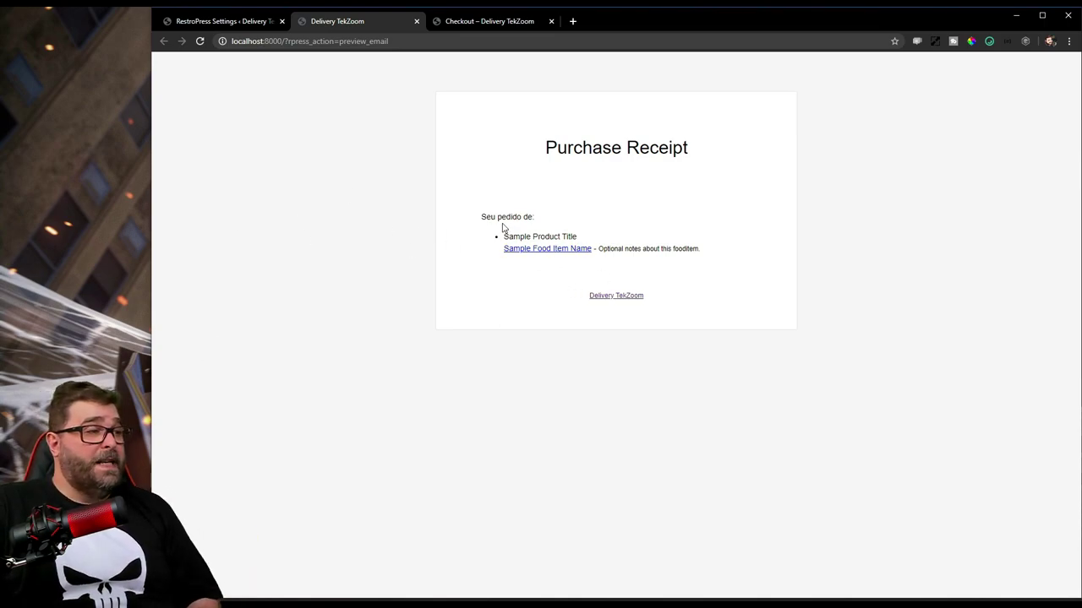
pyautogui.moveTo(509, 217); pyautogui.dragTo(527, 250)
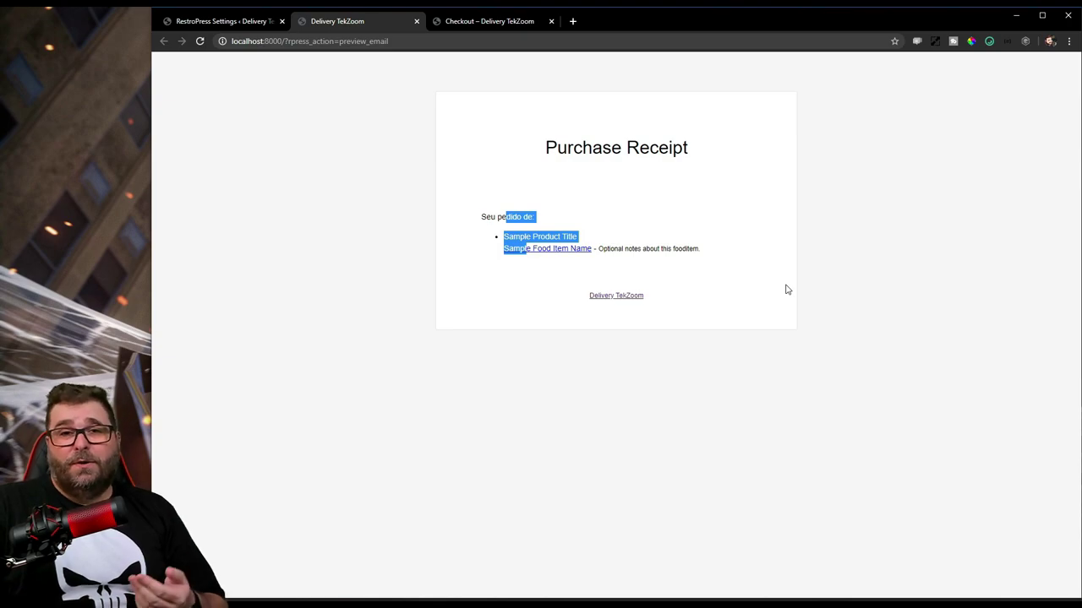
pyautogui.click(417, 21)
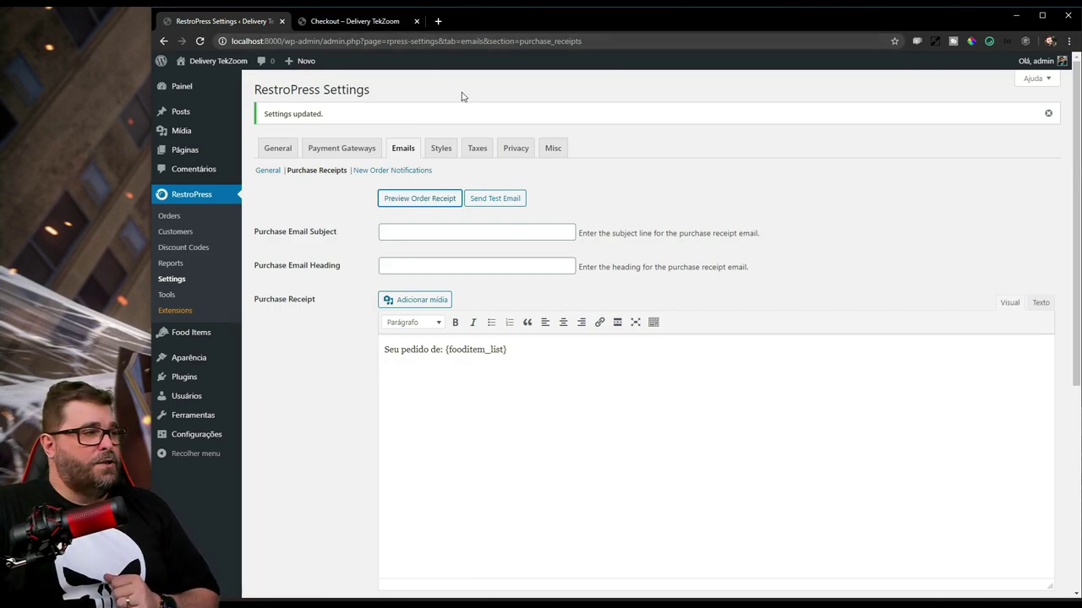
pyautogui.click(495, 199)
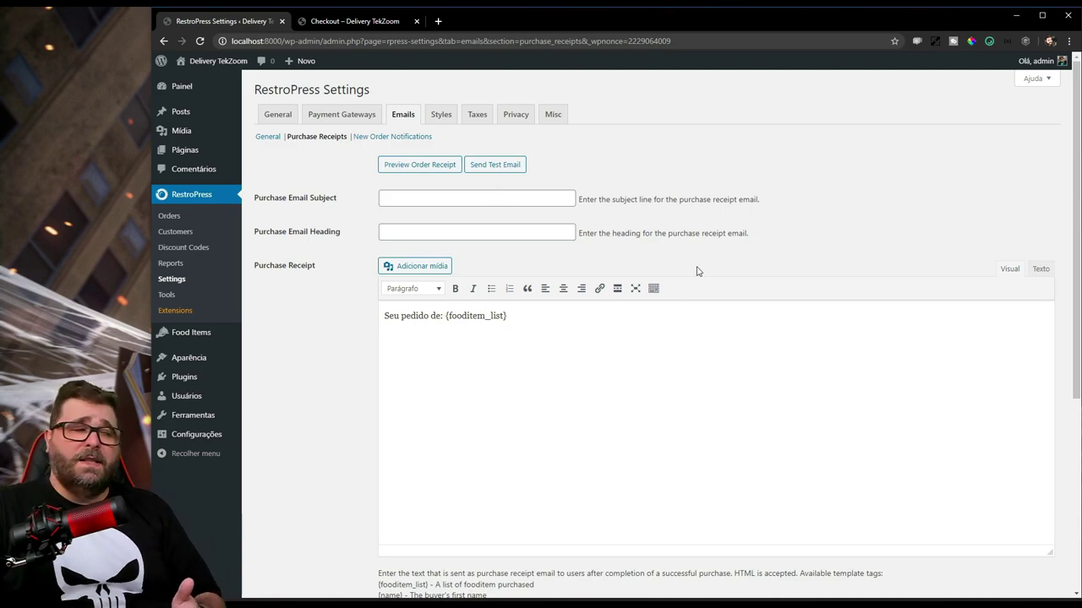
pyautogui.click(420, 163)
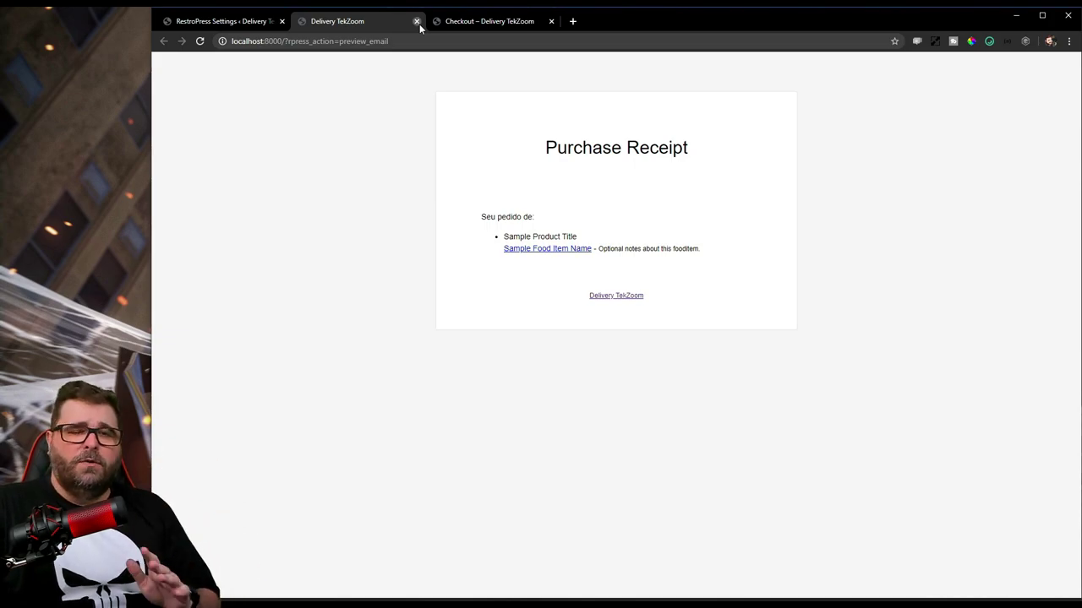
pyautogui.click(416, 21)
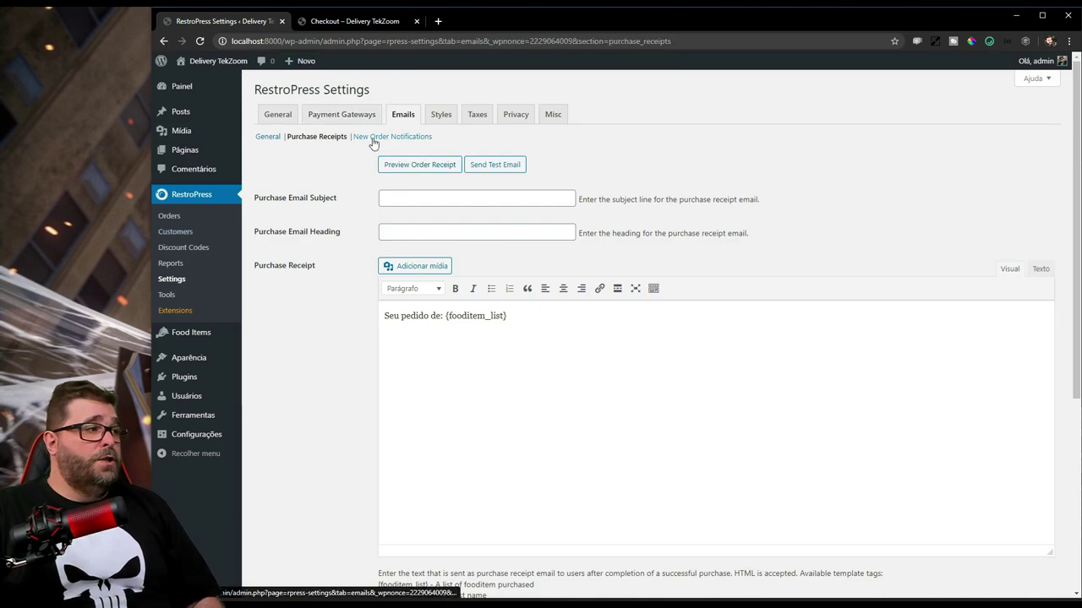
# Step: Open the new order notification email settings, review the template tags and recipient options, and save
pyautogui.click(374, 139)
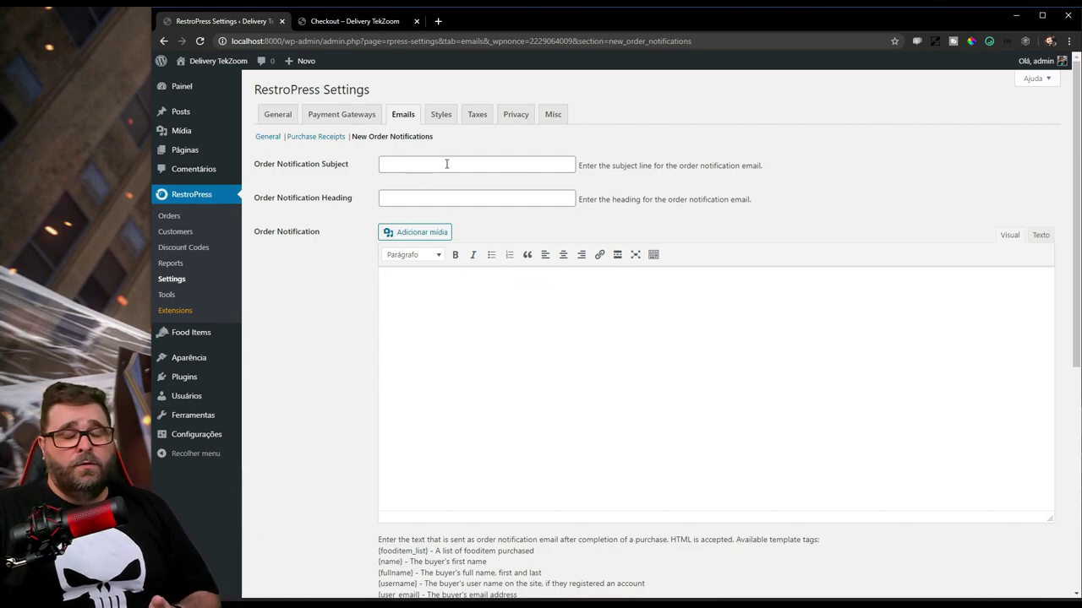
pyautogui.click(433, 195)
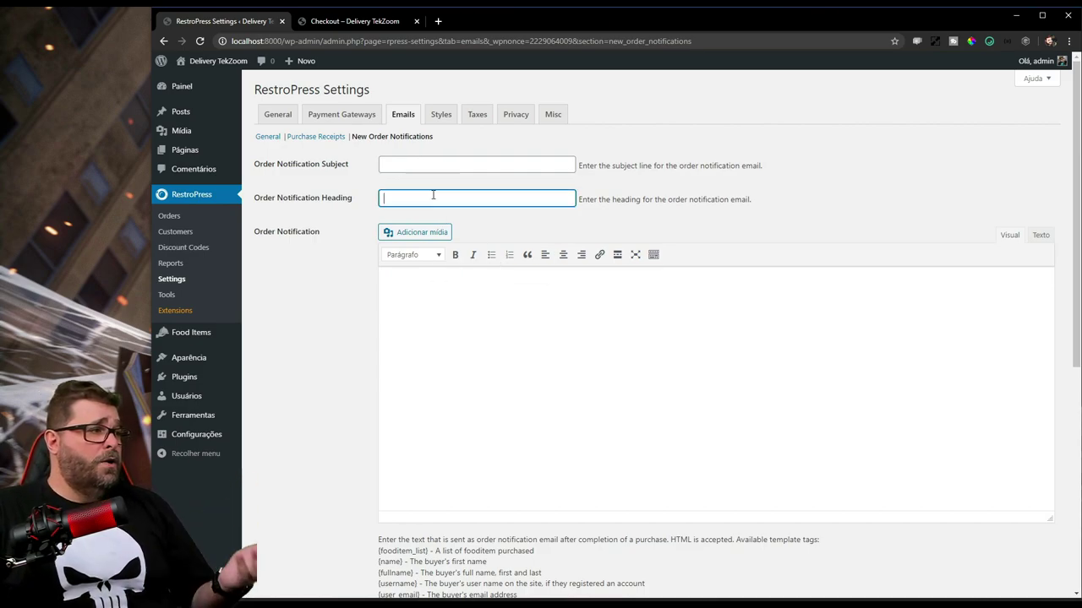
pyautogui.click(476, 314)
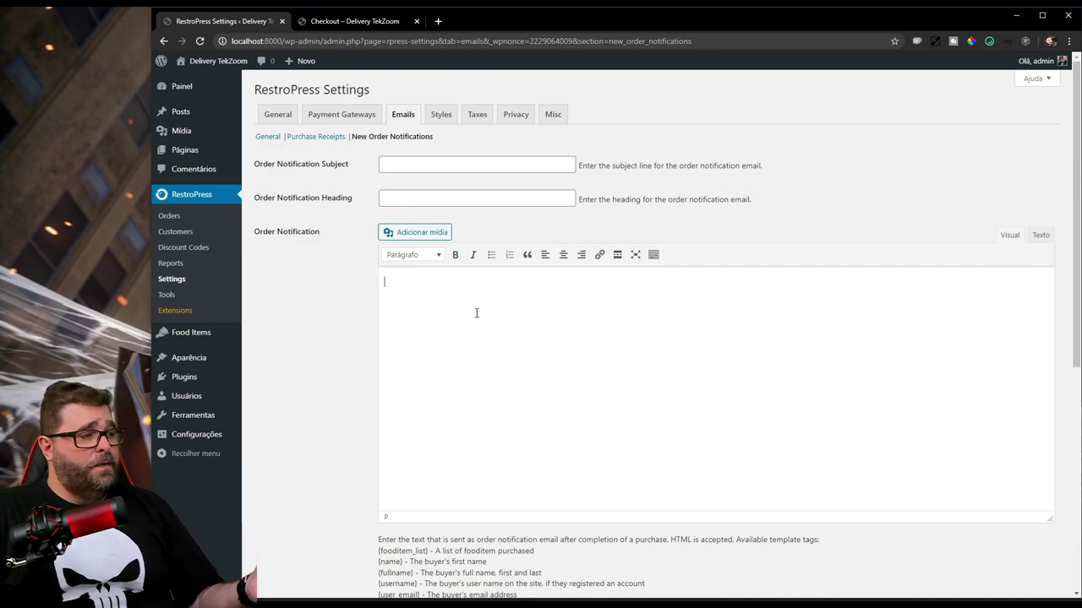
pyautogui.scroll(-3, 480, 300)
pyautogui.scroll(-2, 539, 258)
pyautogui.scroll(-2, 540, 268)
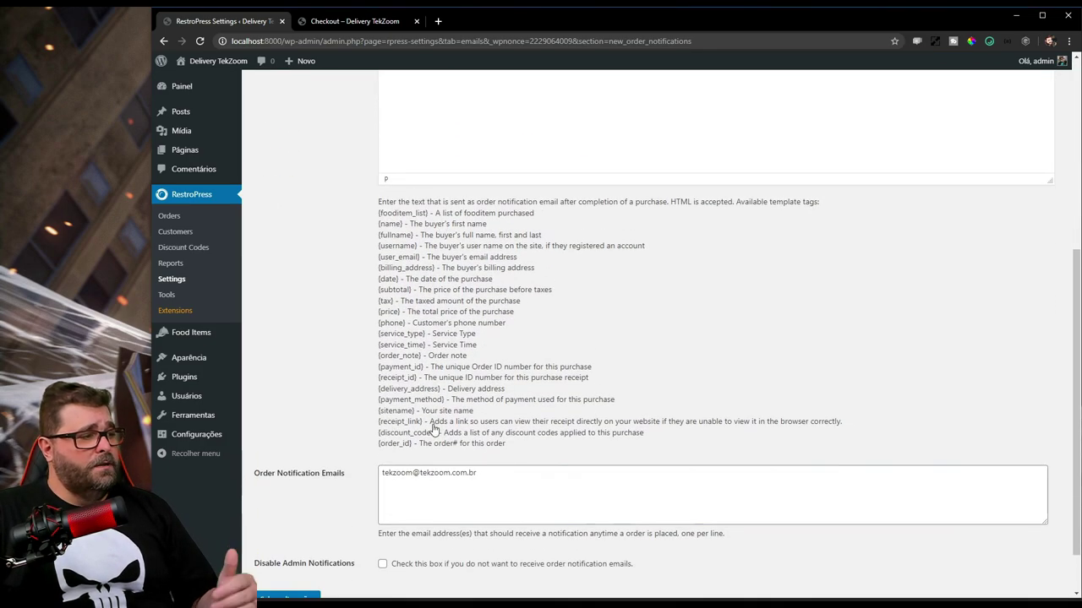
pyautogui.click(288, 541)
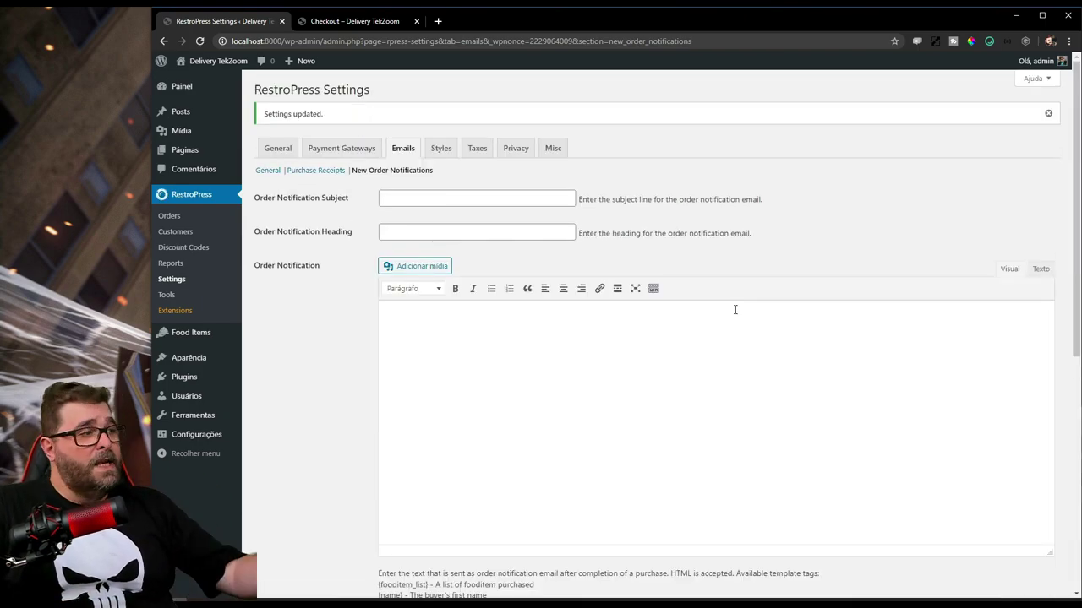
# Step: Set the order notification text to "Olá {name}!" using the first-name template tag, and save the changes
pyautogui.scroll(-2, 738, 314)
pyautogui.moveTo(405, 427); pyautogui.dragTo(384, 430)
pyautogui.hotkey('ctrl', 'c')
pyautogui.click(418, 173)
pyautogui.hotkey('ctrl', 'v')
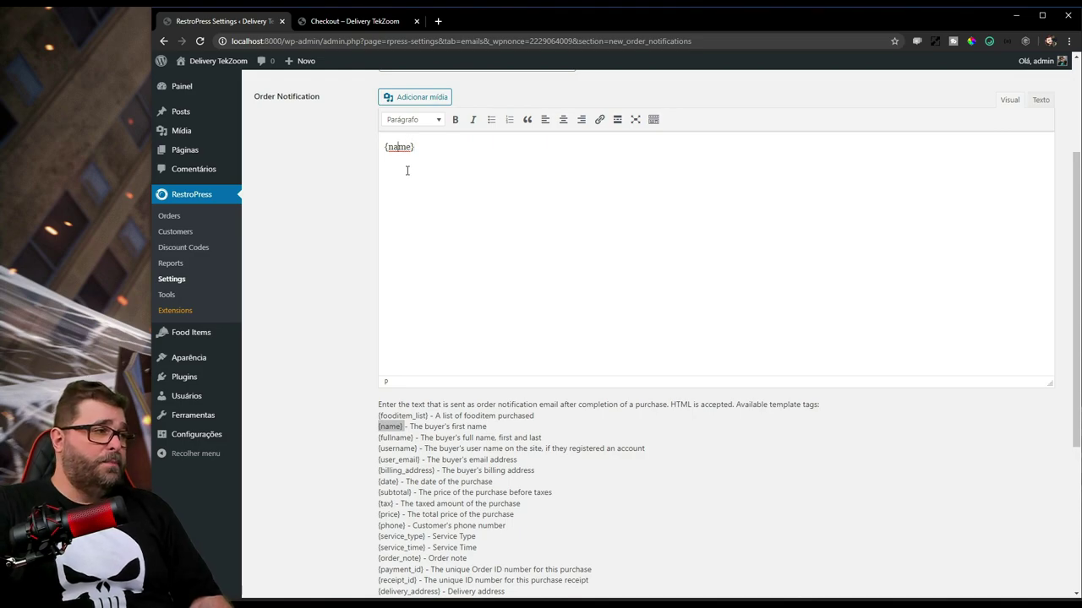
pyautogui.press('Home')
pyautogui.write('Olá')
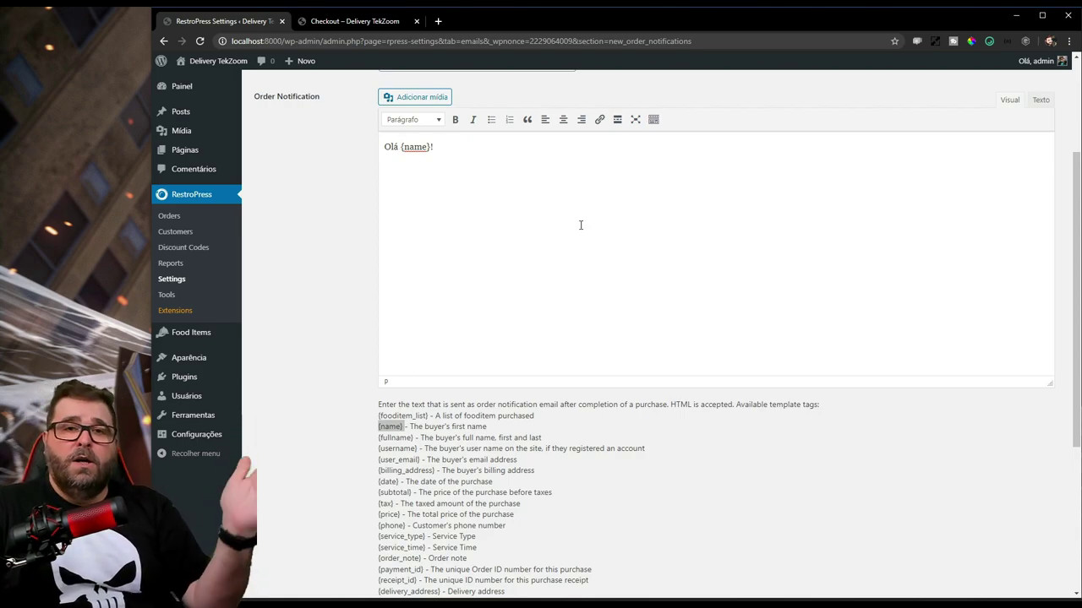
pyautogui.scroll(-3, 553, 301)
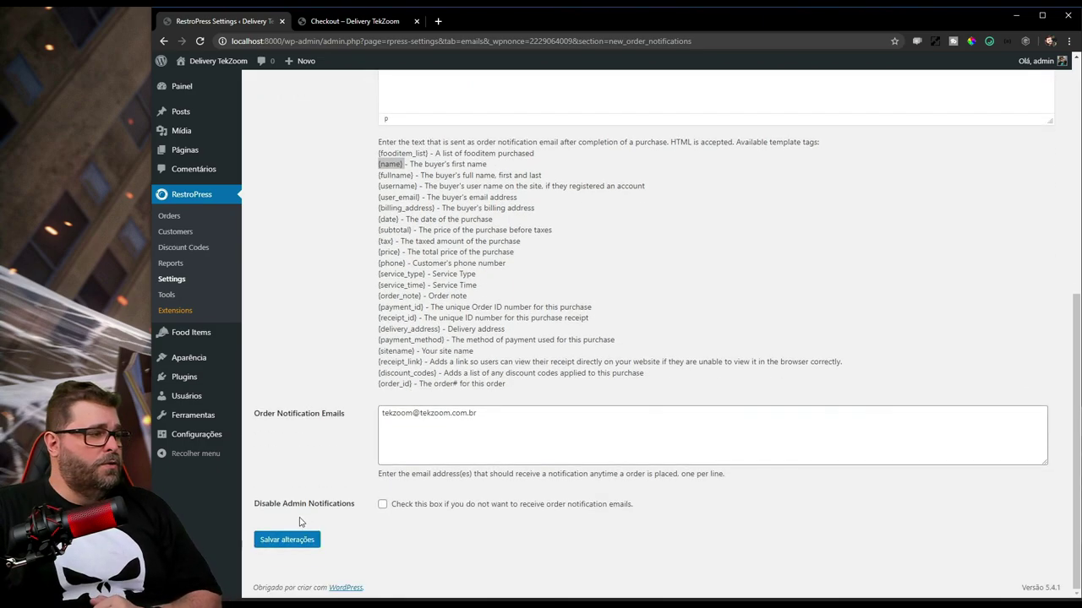
pyautogui.click(291, 540)
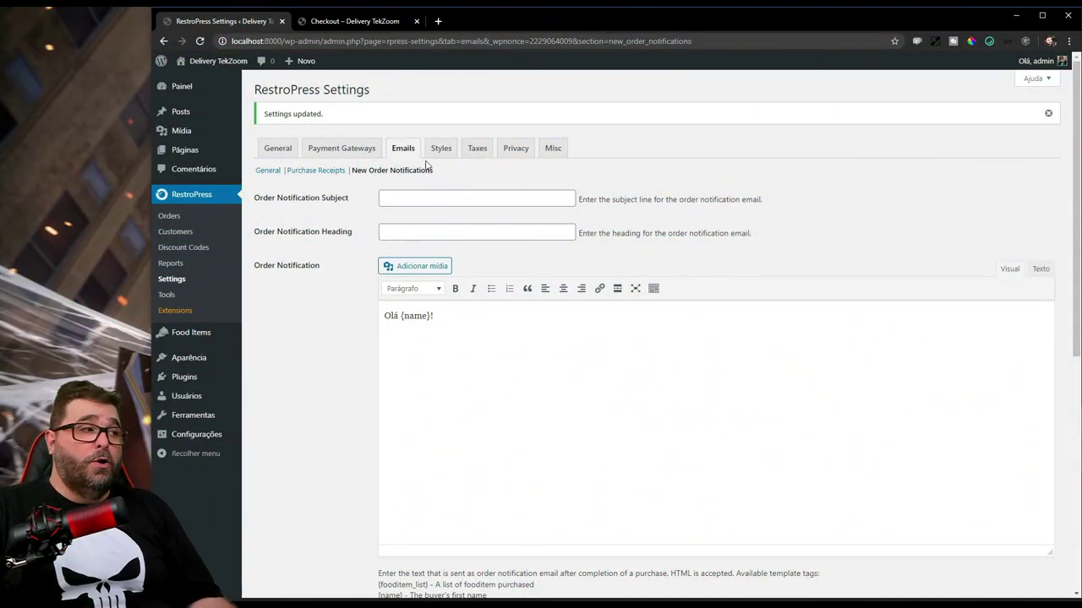
# Step: In the RestroPress style settings, enable Food Image Popup and save the changes
pyautogui.click(439, 152)
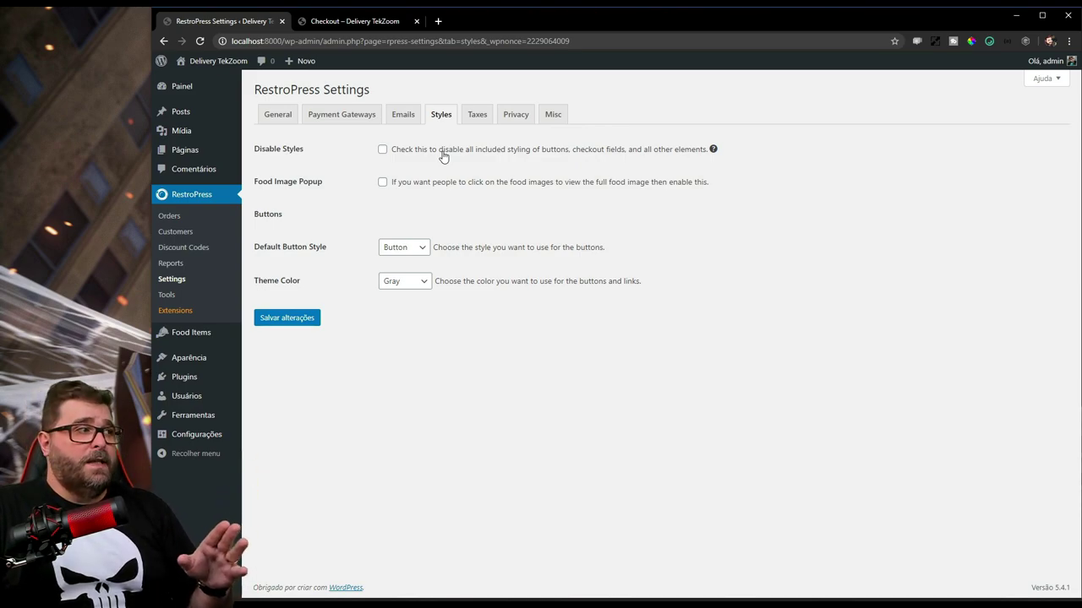
pyautogui.click(362, 21)
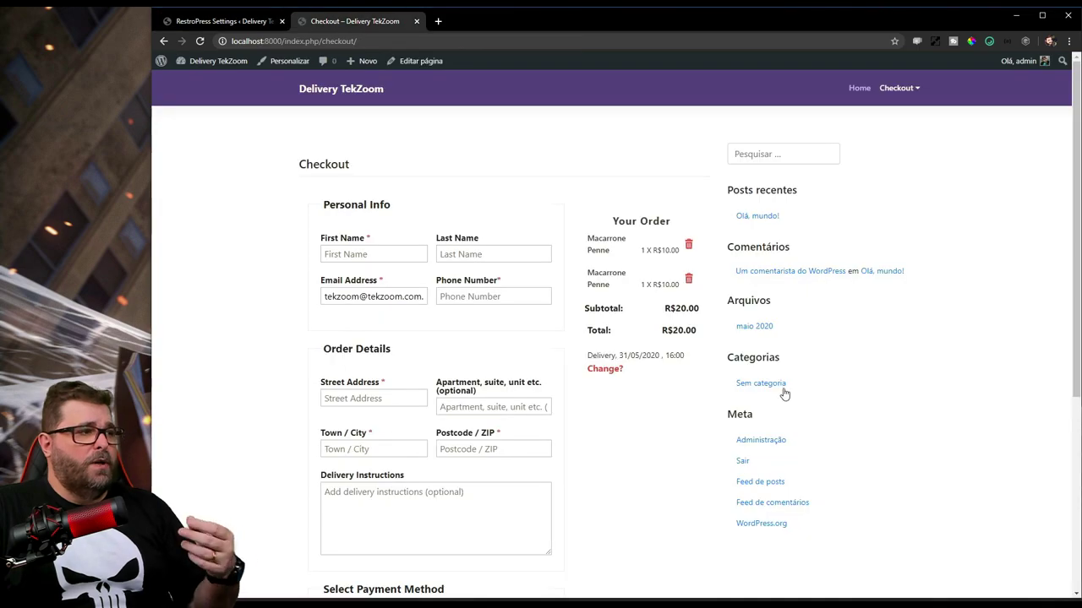
pyautogui.click(219, 20)
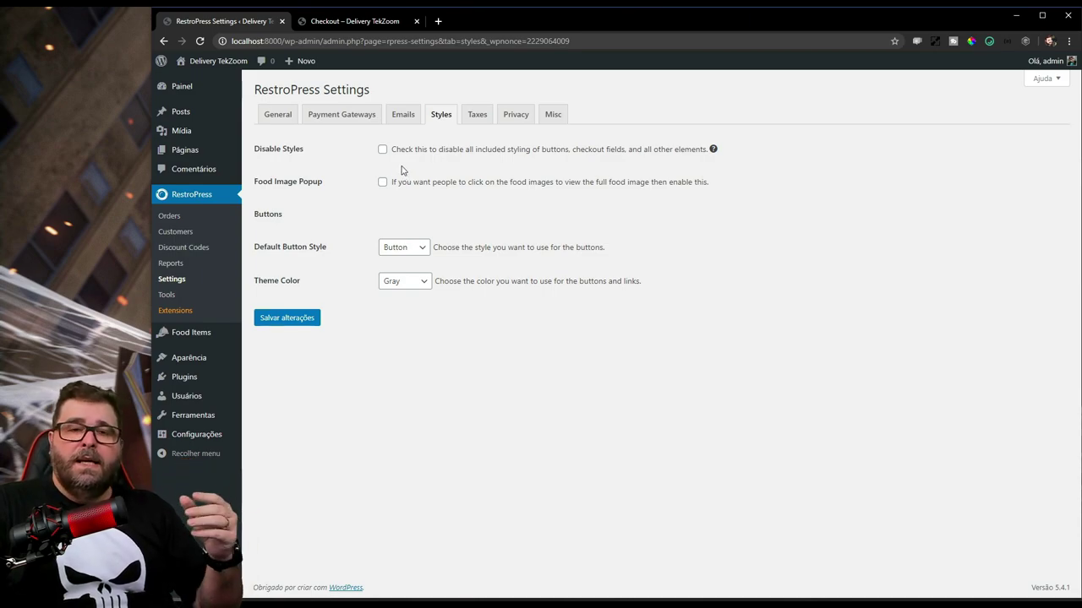
pyautogui.click(302, 317)
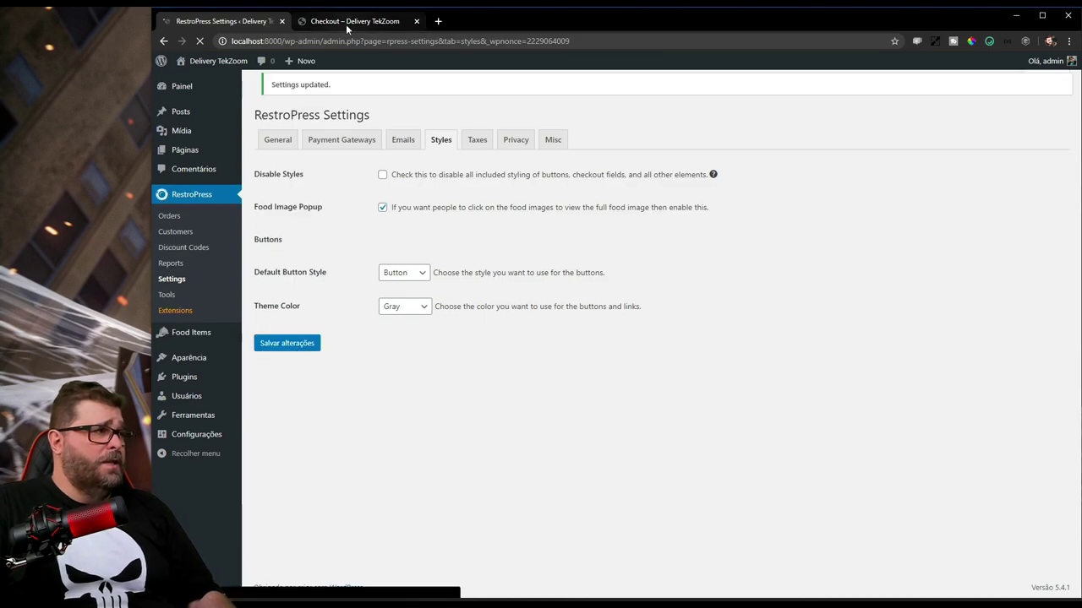
# Step: On the storefront home page, open the full Macarrone Penne image to test the popup, and close it
pyautogui.click(346, 25)
pyautogui.click(343, 98)
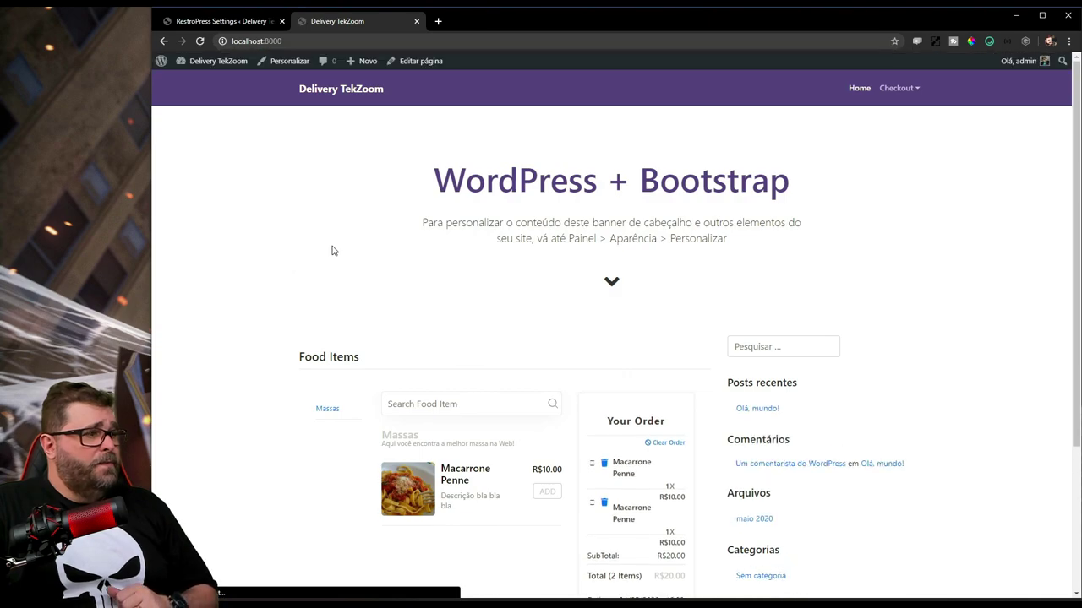
pyautogui.click(400, 490)
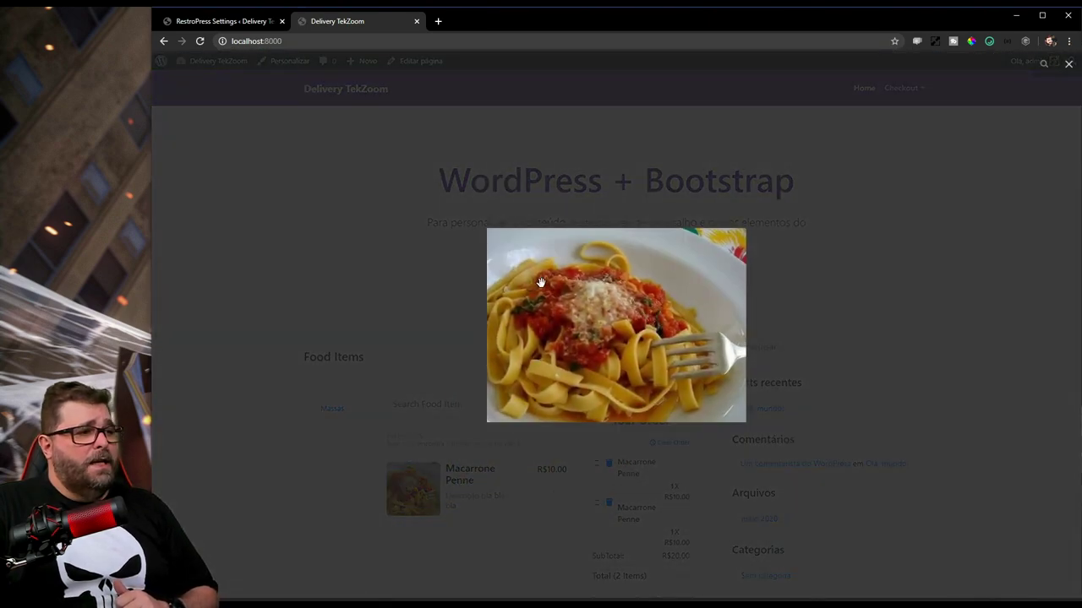
pyautogui.click(897, 296)
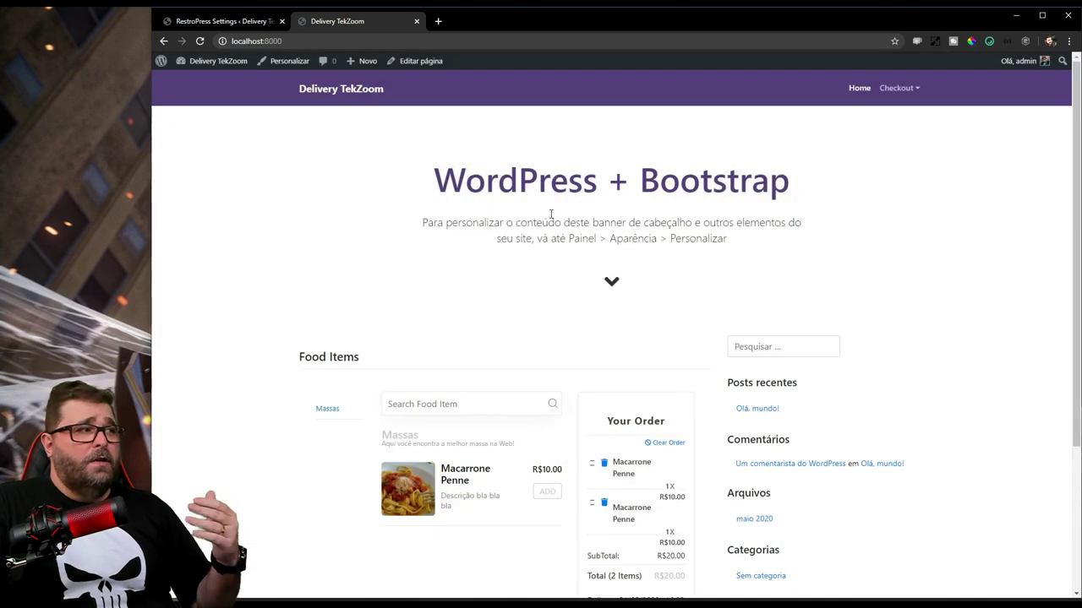
# Step: Review the Default Button Style and Theme Color choices in the style settings, and compare them with the storefront home page
pyautogui.click(221, 20)
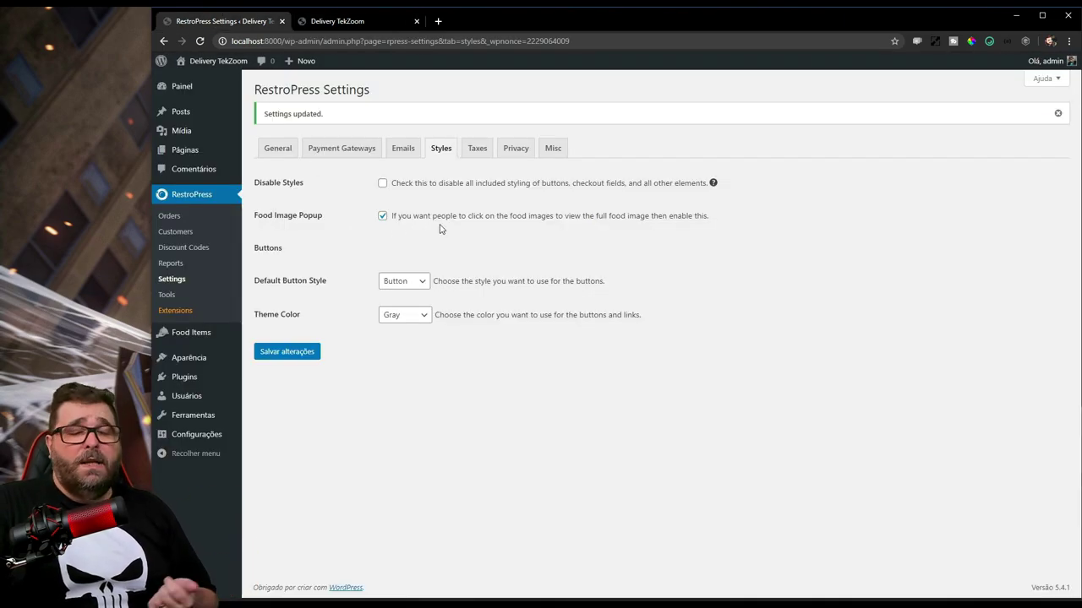
pyautogui.click(419, 283)
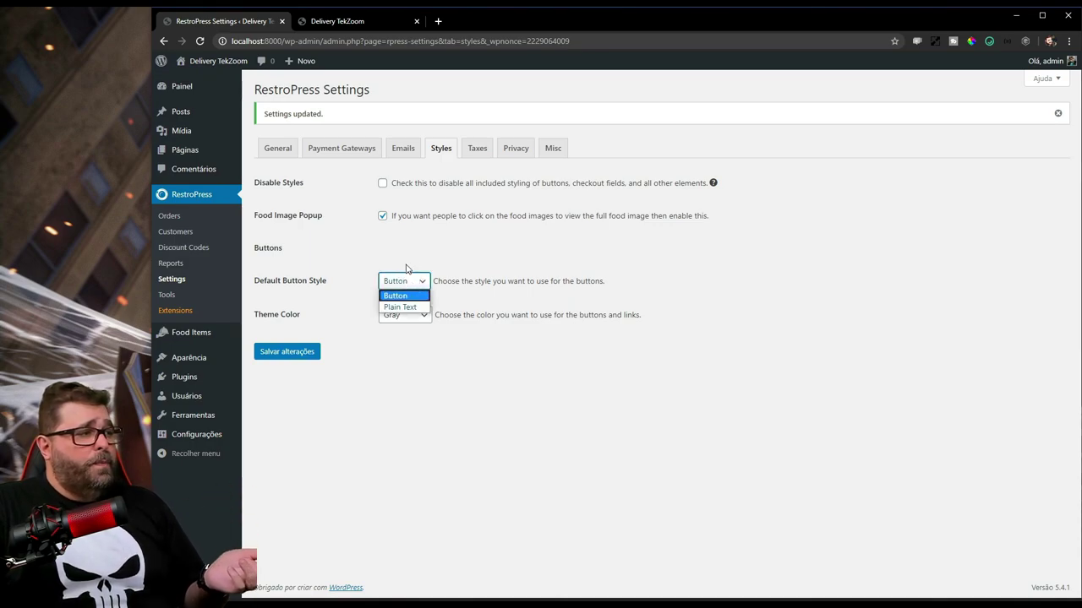
pyautogui.click(532, 210)
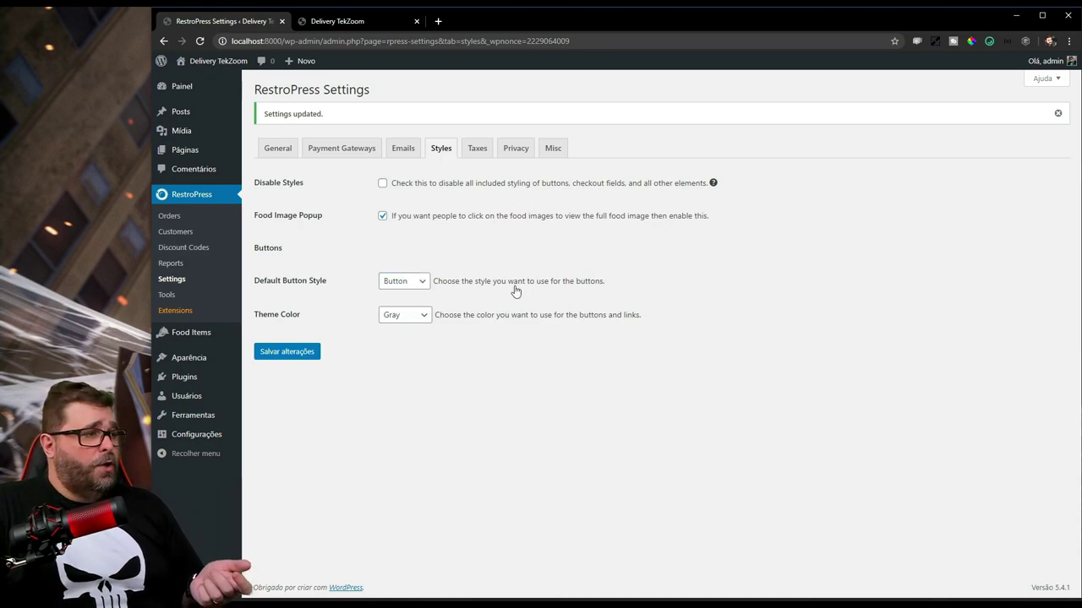
pyautogui.click(399, 314)
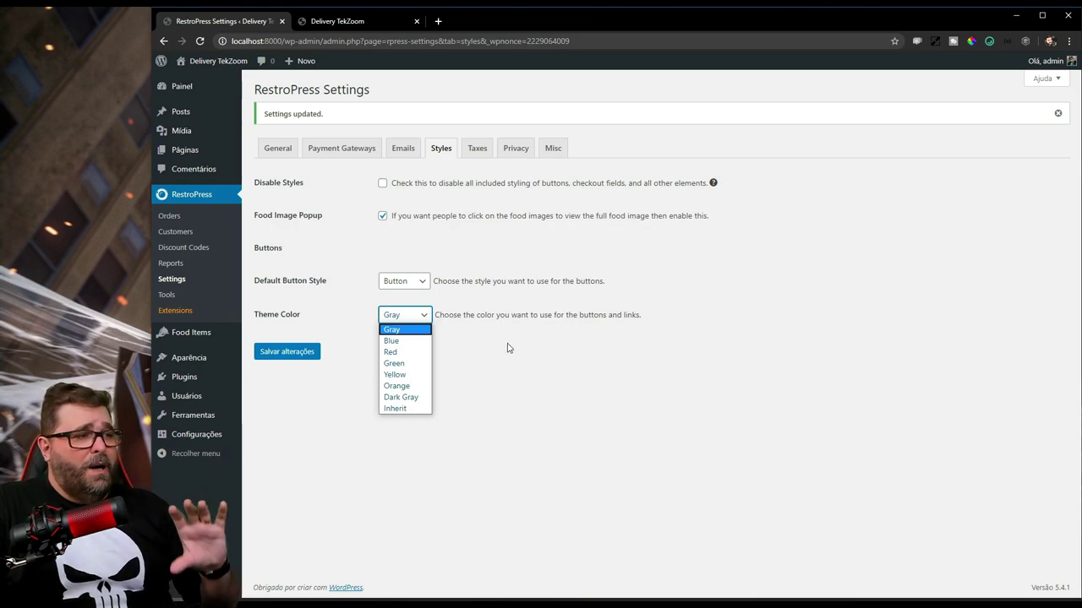
pyautogui.click(337, 21)
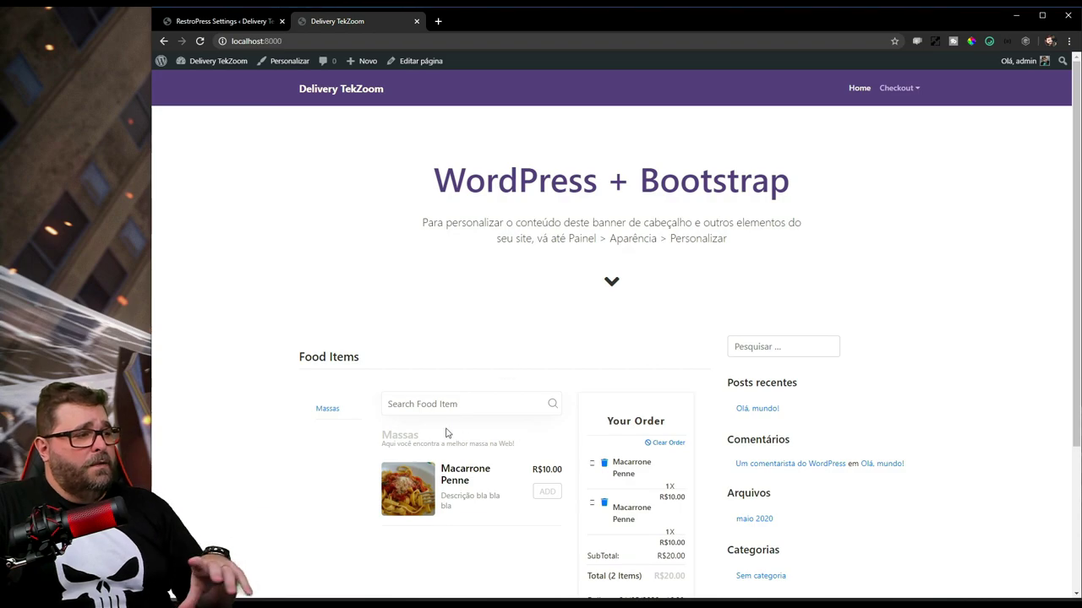
# Step: Set the RestroPress Theme Color to Blue, save the changes, and check the new color on the reloaded storefront home page
pyautogui.click(228, 23)
pyautogui.click(397, 316)
pyautogui.click(406, 341)
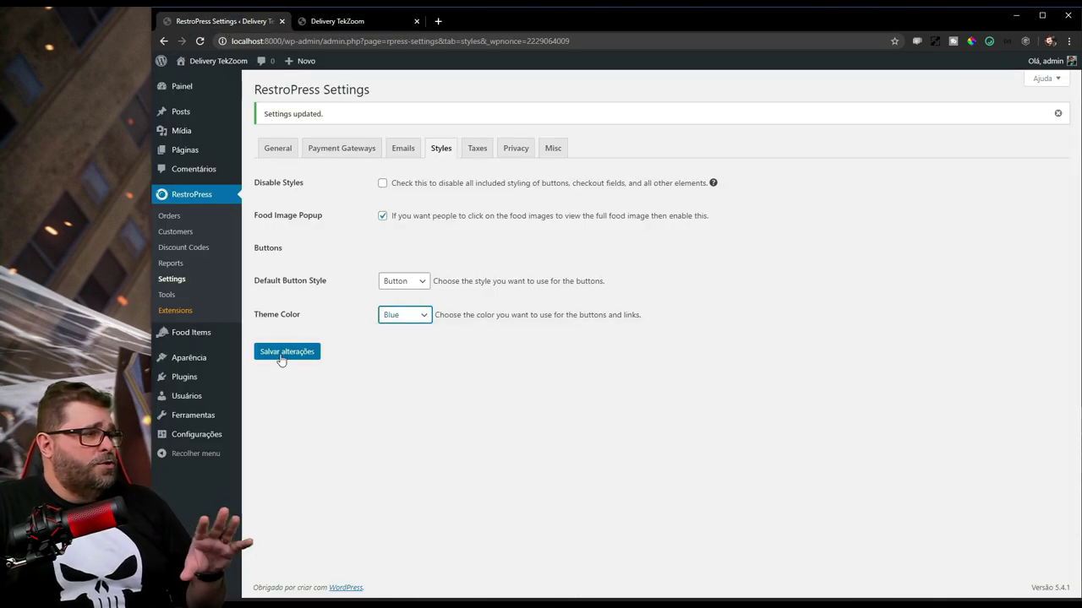
pyautogui.click(284, 354)
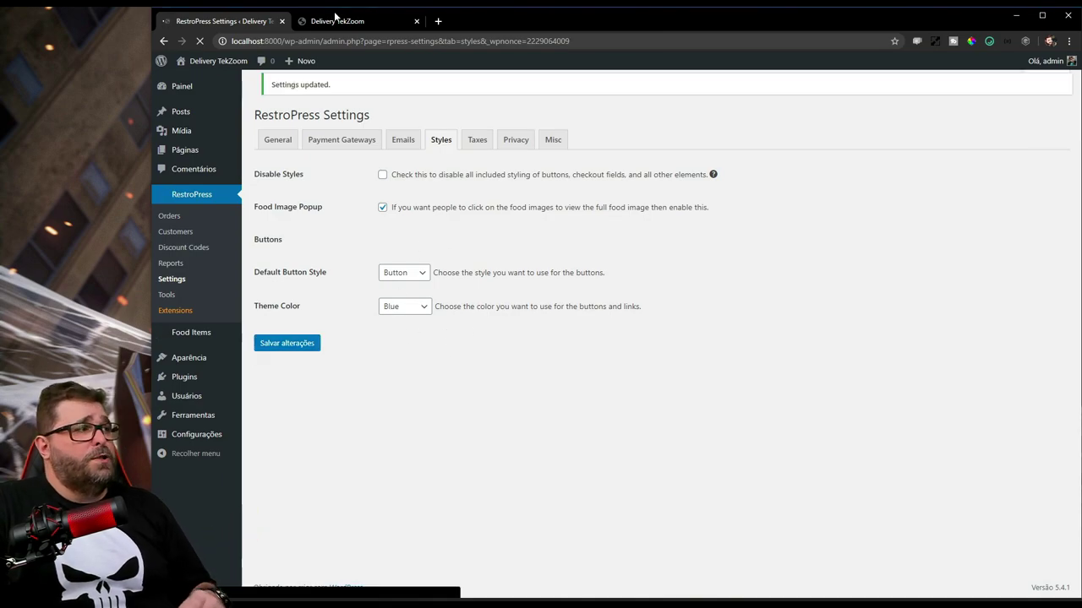
pyautogui.click(333, 21)
pyautogui.press('F5')
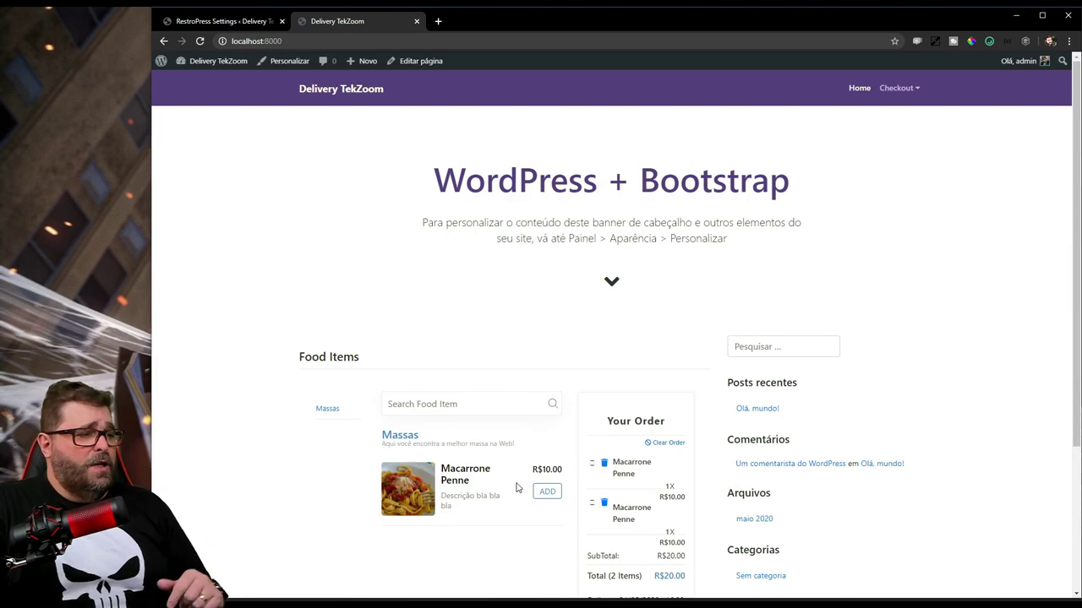
# Step: Set the RestroPress Theme Color to Green, save the changes, and check the new color on the reloaded storefront home page
pyautogui.click(227, 28)
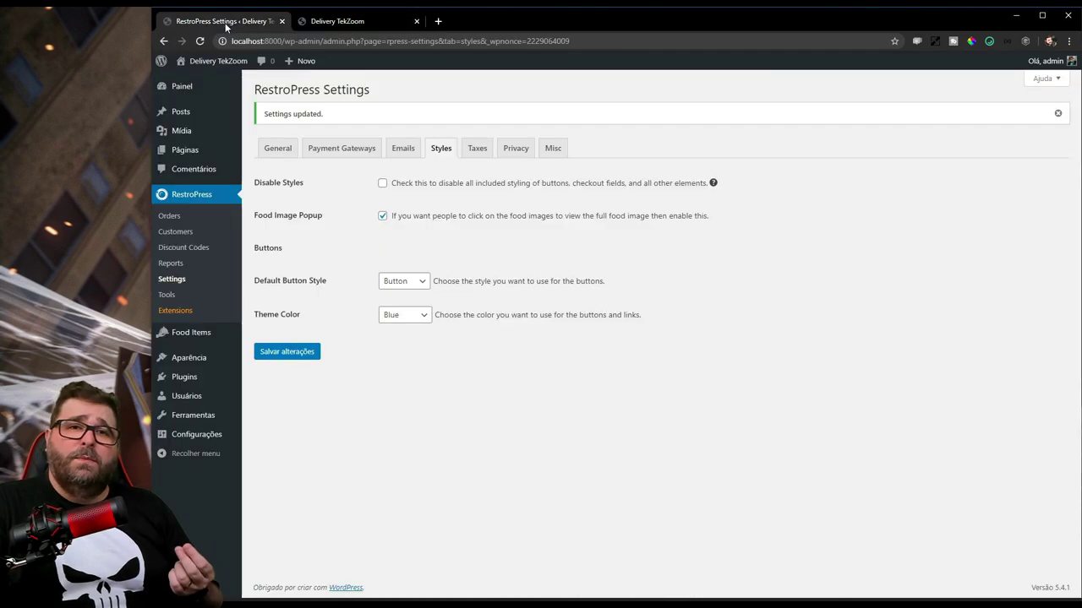
pyautogui.click(420, 319)
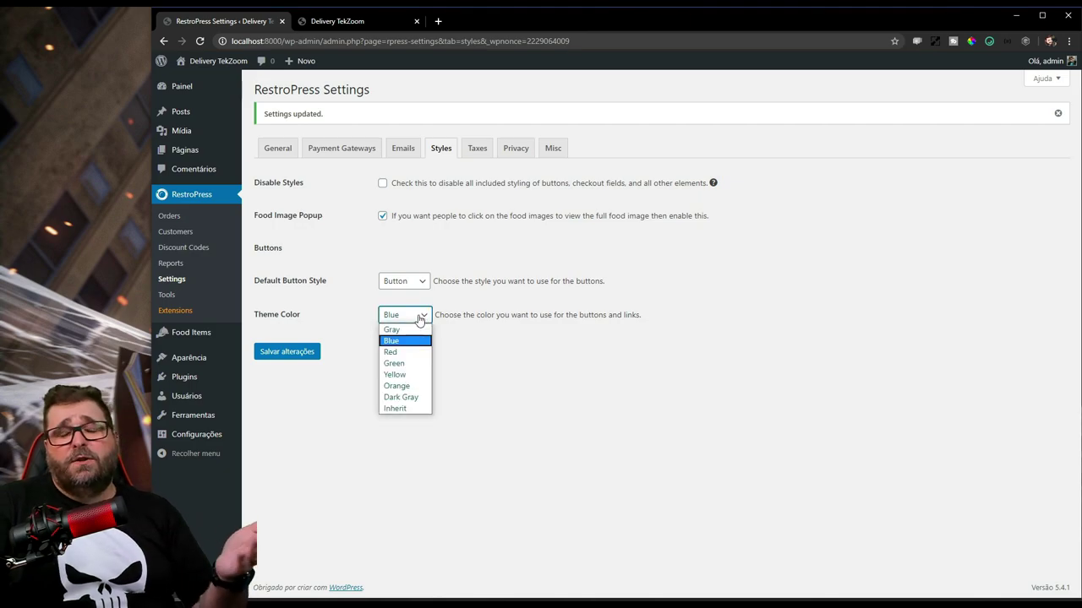
pyautogui.click(410, 363)
pyautogui.click(306, 355)
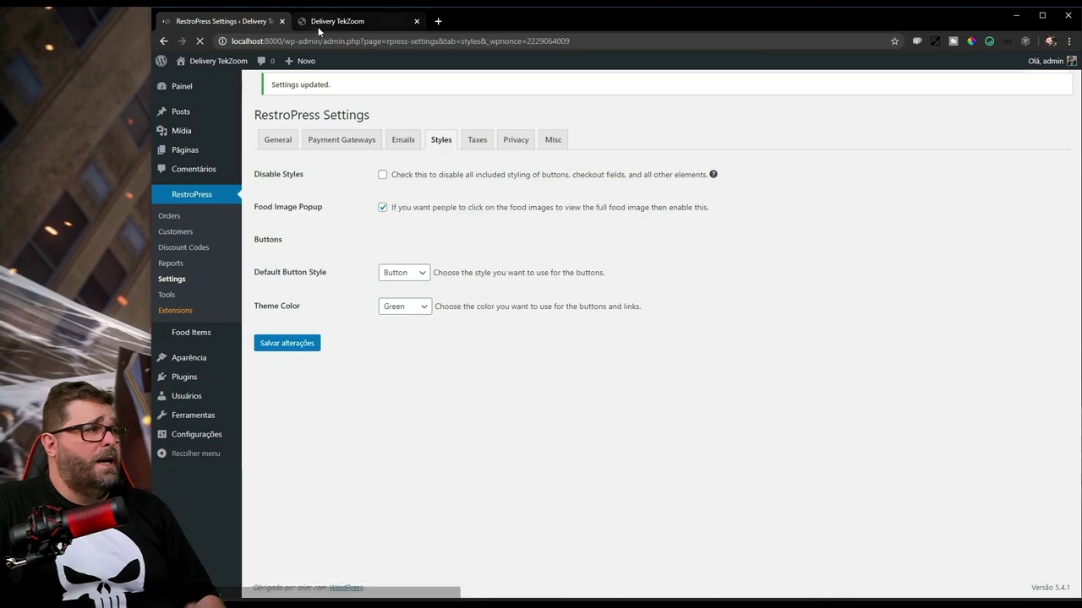
pyautogui.click(319, 28)
pyautogui.press('F5')
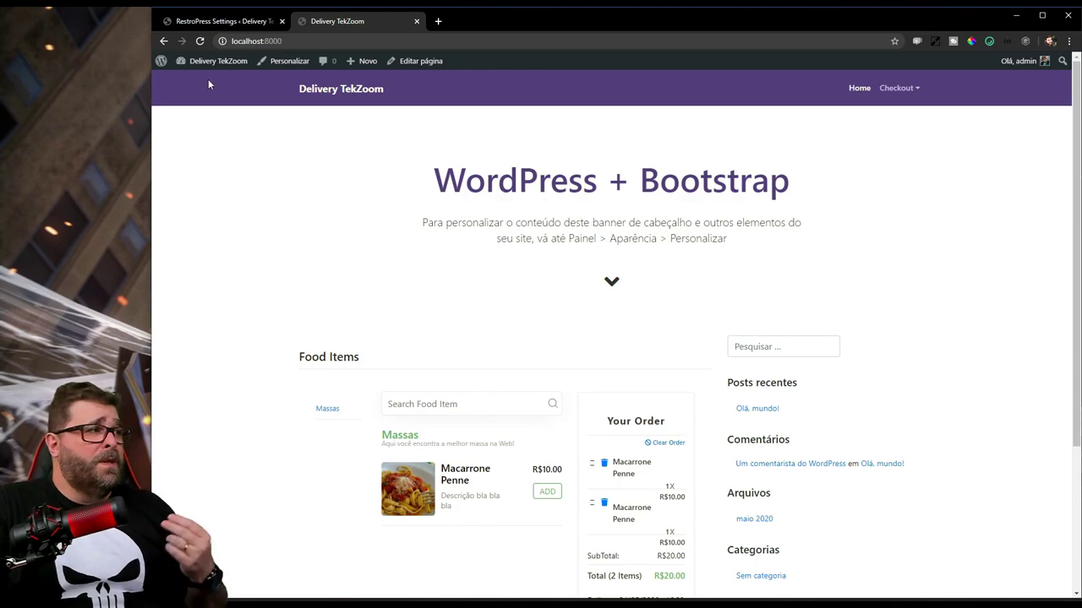
# Step: In the RestroPress tax settings, choose Brazil and São Paulo for the tax rate and enable taxes on purchases, without saving
pyautogui.click(216, 23)
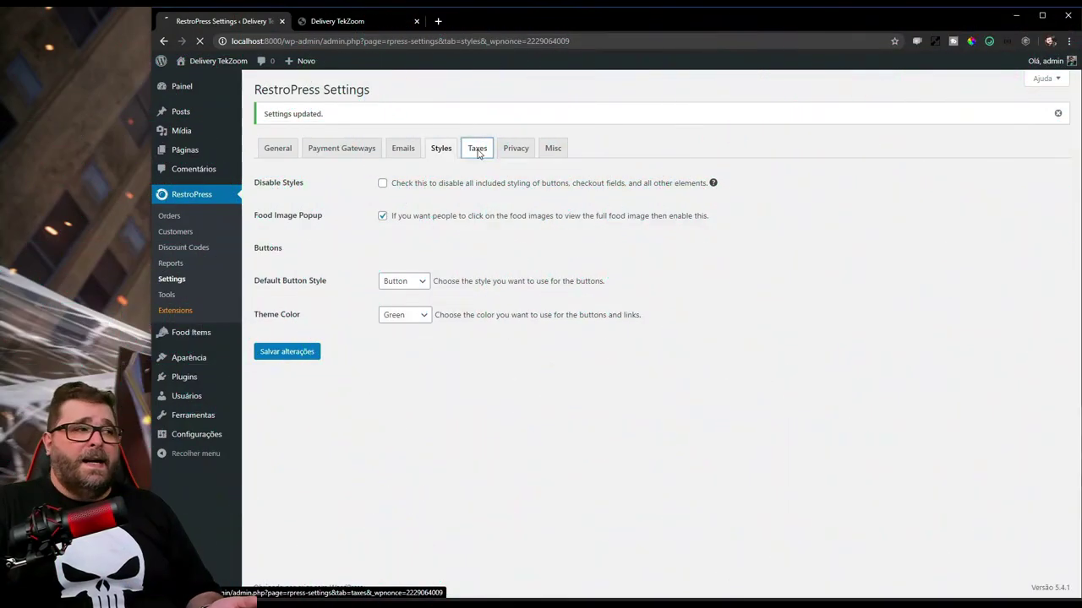
pyautogui.click(478, 151)
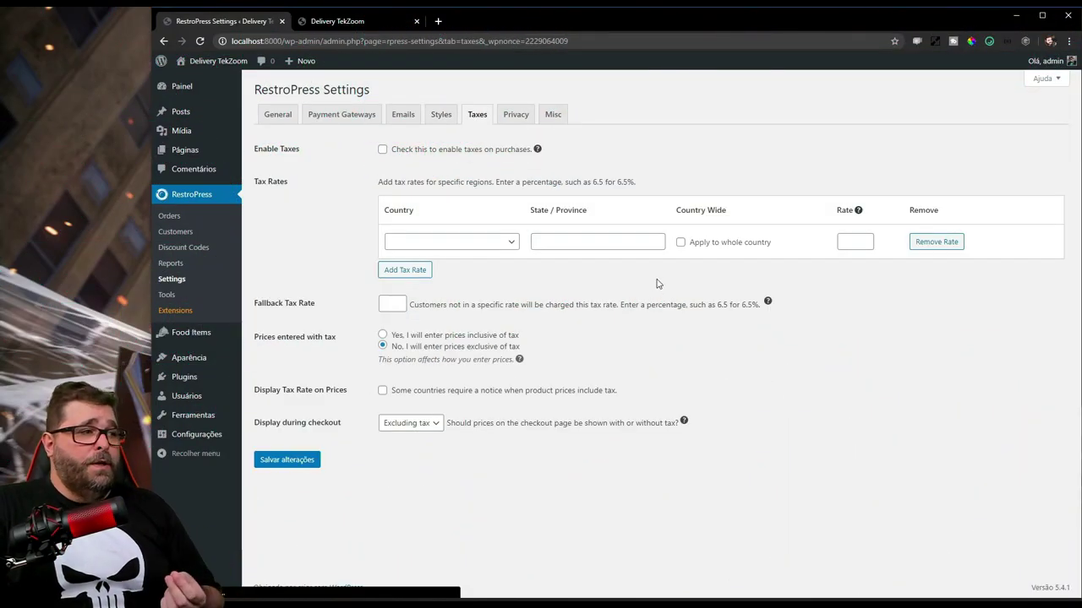
pyautogui.click(440, 242)
pyautogui.write('brazil')
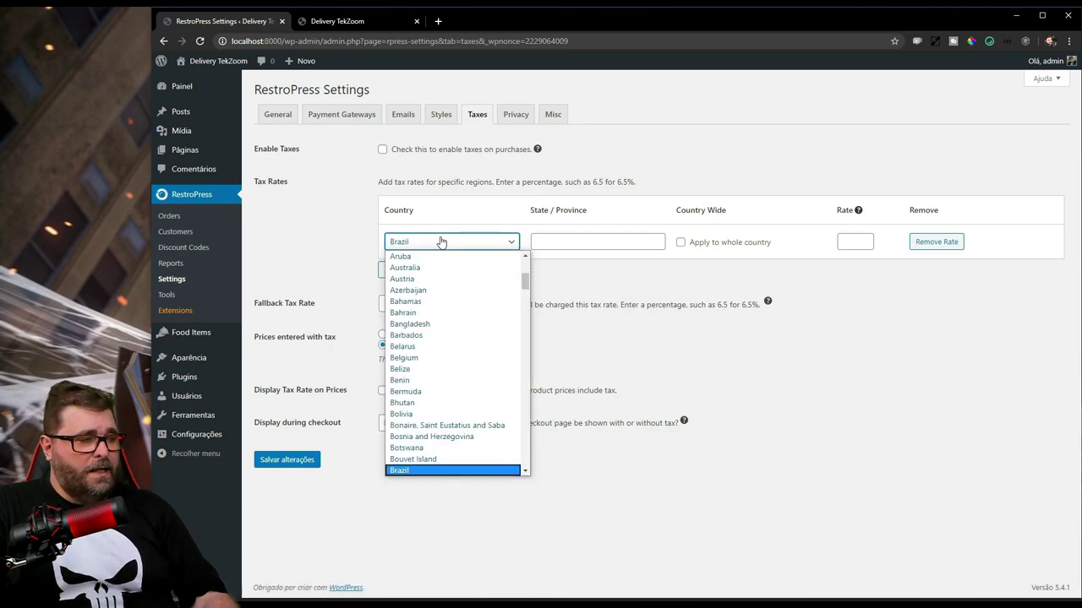
pyautogui.scroll(-1, 406, 439)
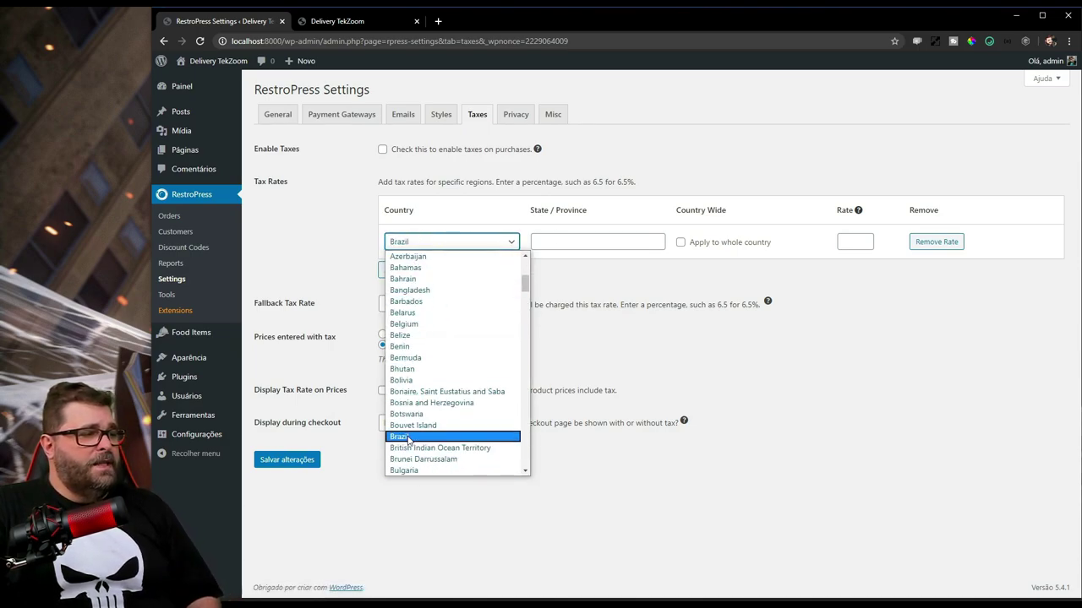
pyautogui.click(404, 436)
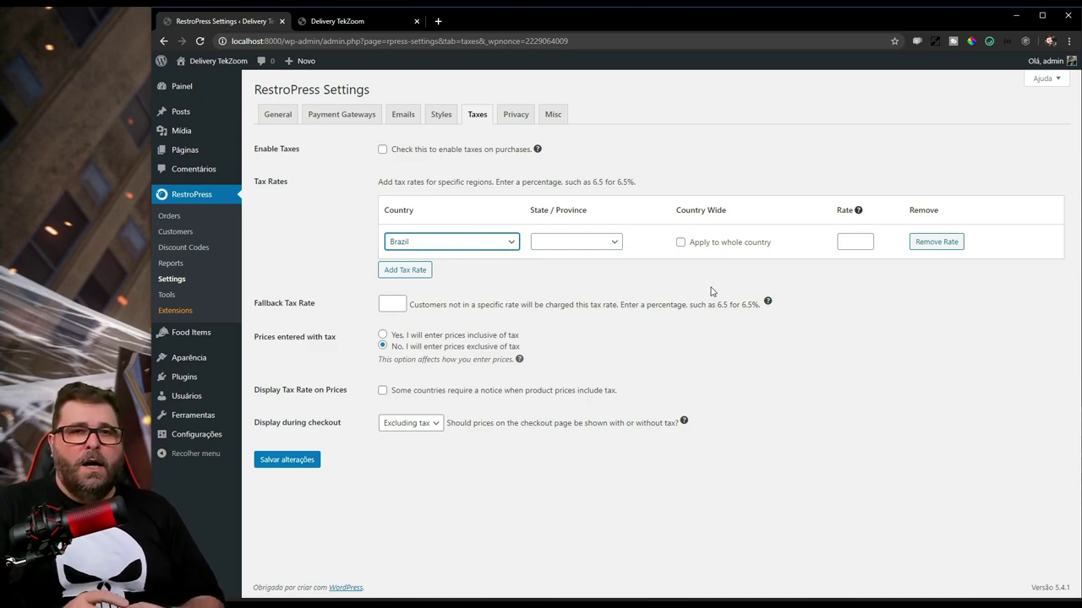
pyautogui.press('Tab')
pyautogui.write('são')
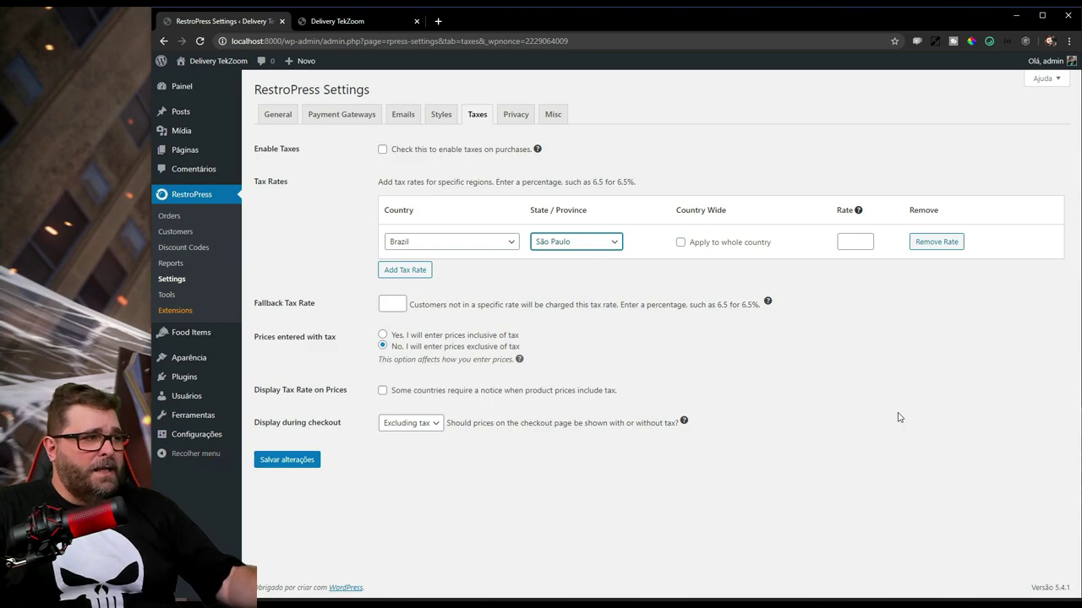
pyautogui.click(456, 150)
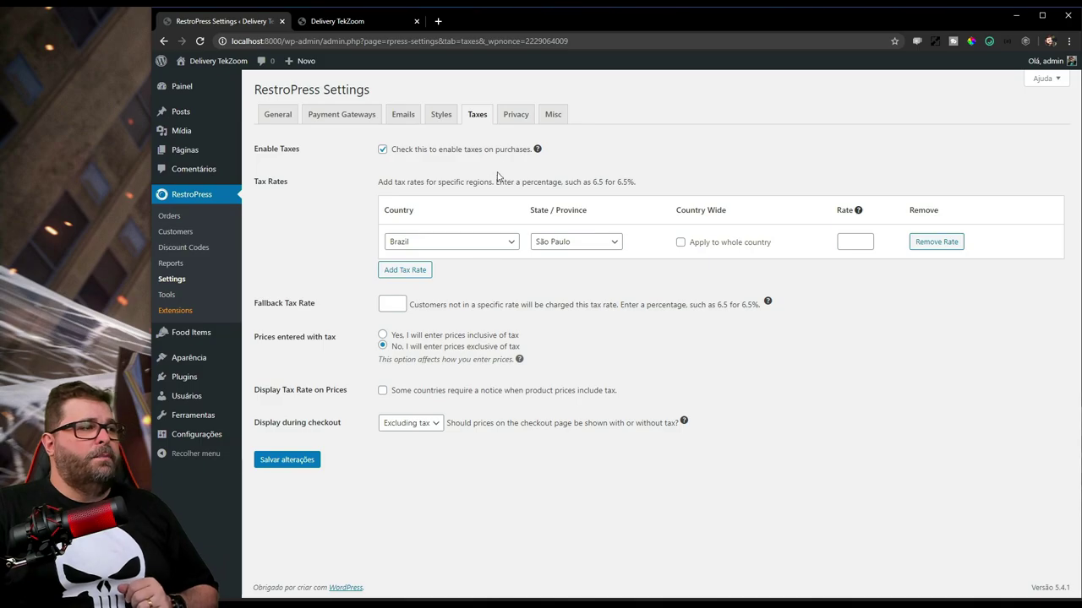
# Step: Review the Payment Status Actions in the RestroPress privacy settings, including the choices for Pending Payment Payments
pyautogui.click(503, 121)
pyautogui.click(504, 118)
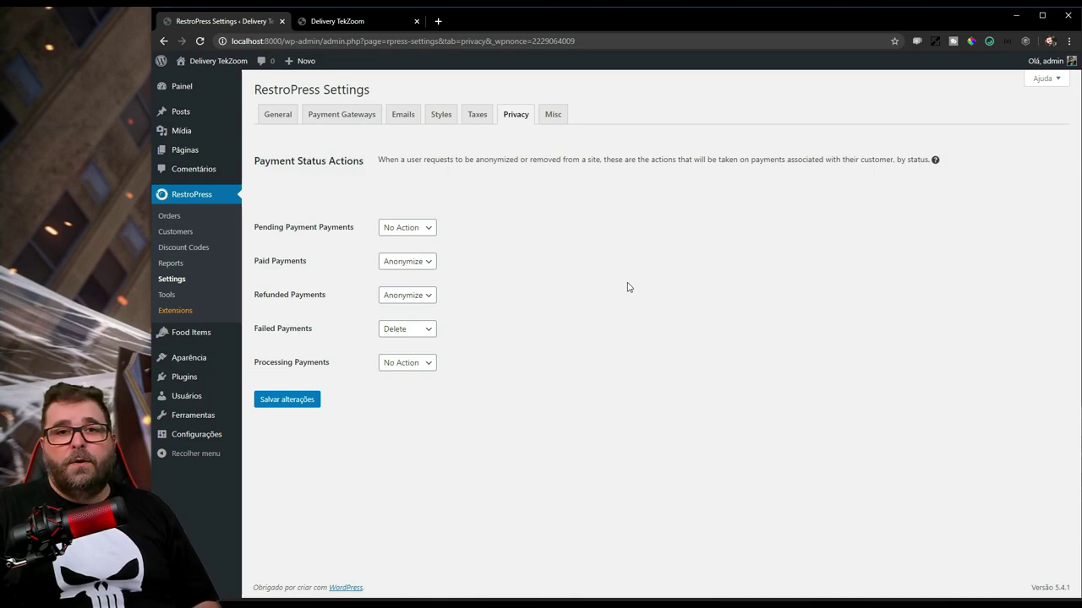
pyautogui.click(406, 229)
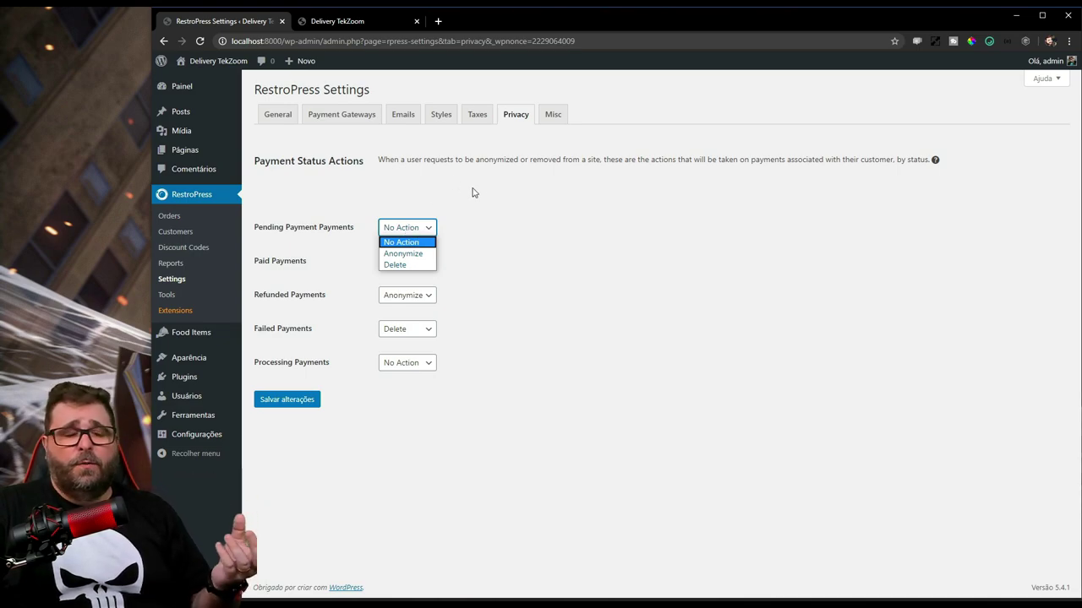
pyautogui.click(516, 241)
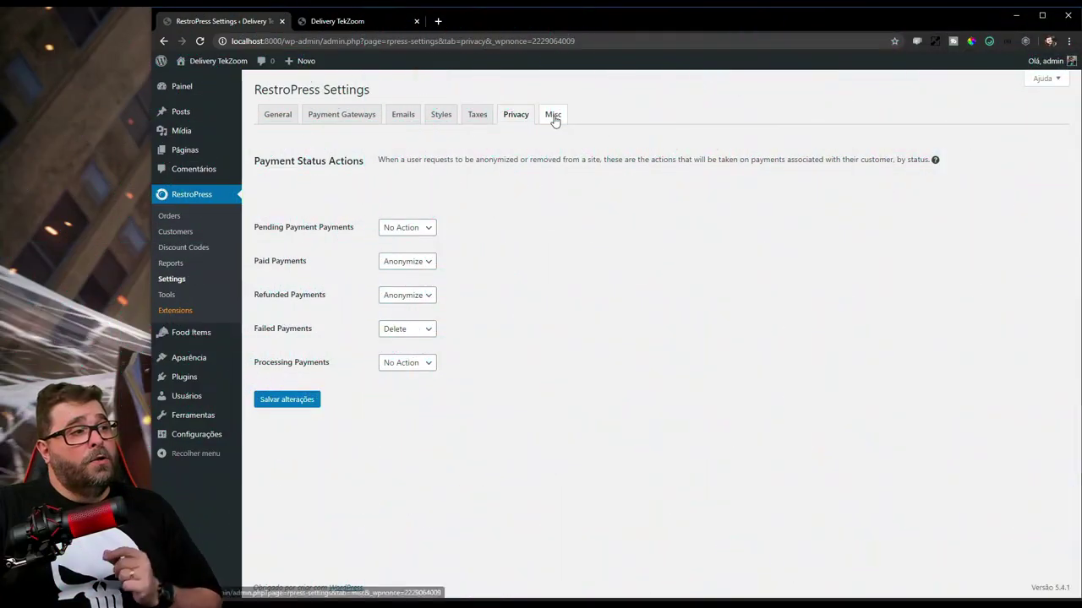
# Step: Examine the Debug Mode and Remove Data on Uninstall options in the miscellaneous settings, and open the Terms of Agreement settings
pyautogui.click(554, 116)
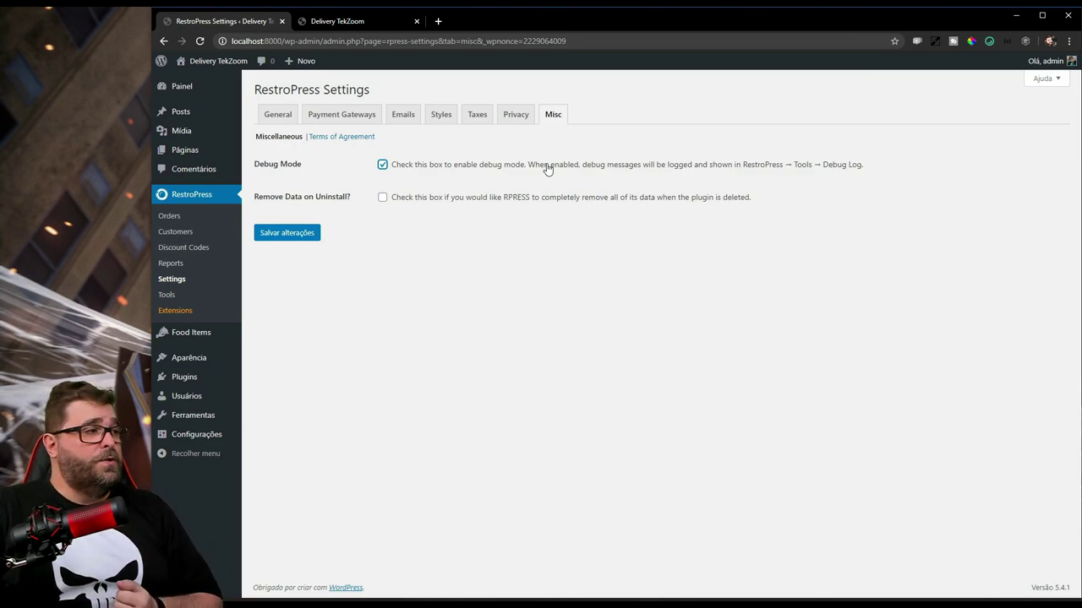
pyautogui.click(411, 203)
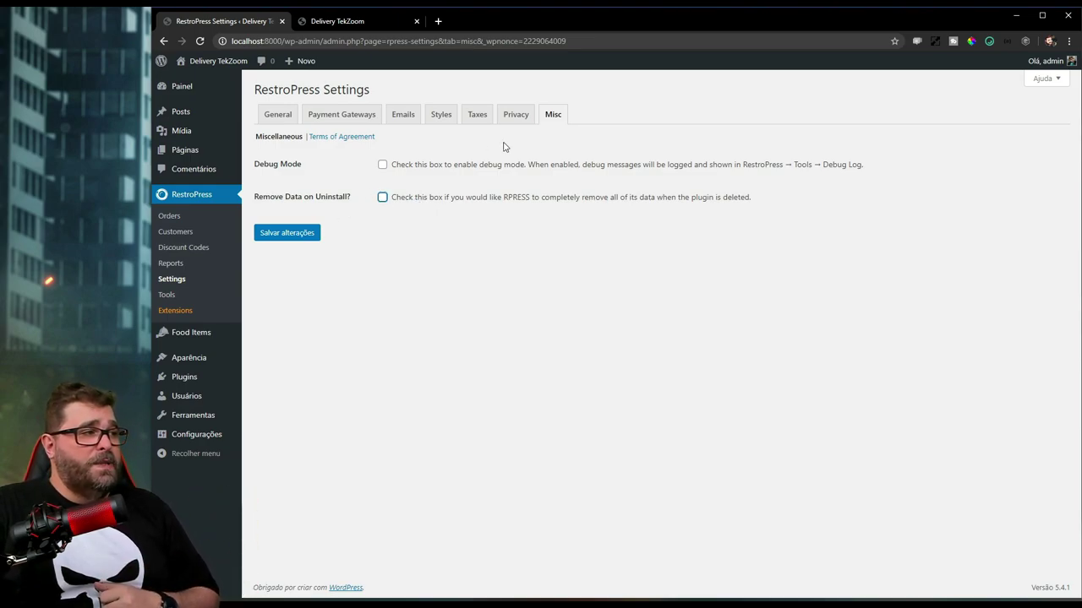
pyautogui.click(338, 140)
pyautogui.click(432, 199)
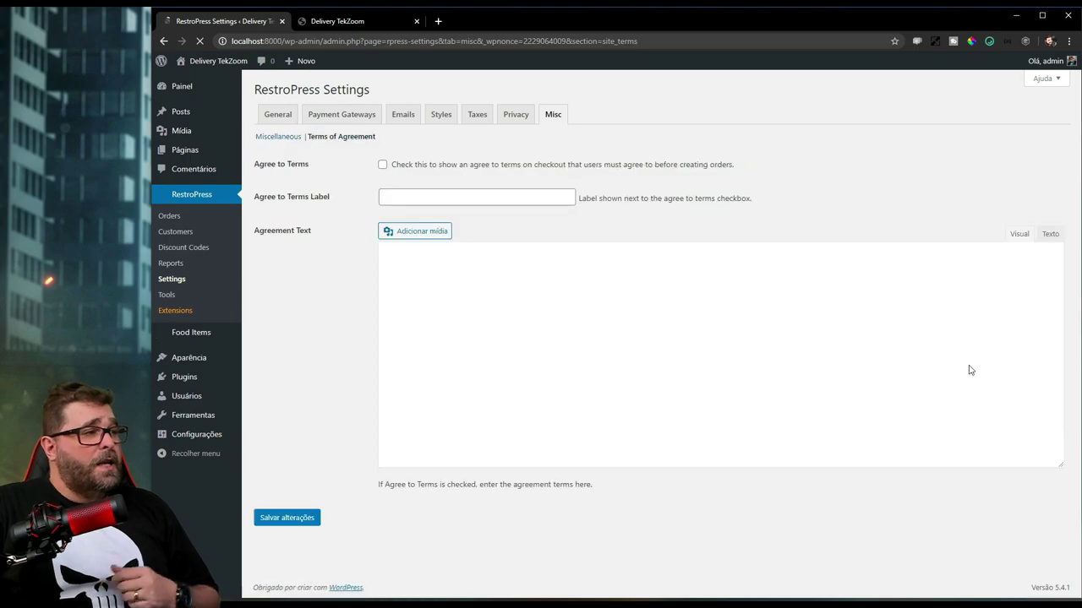